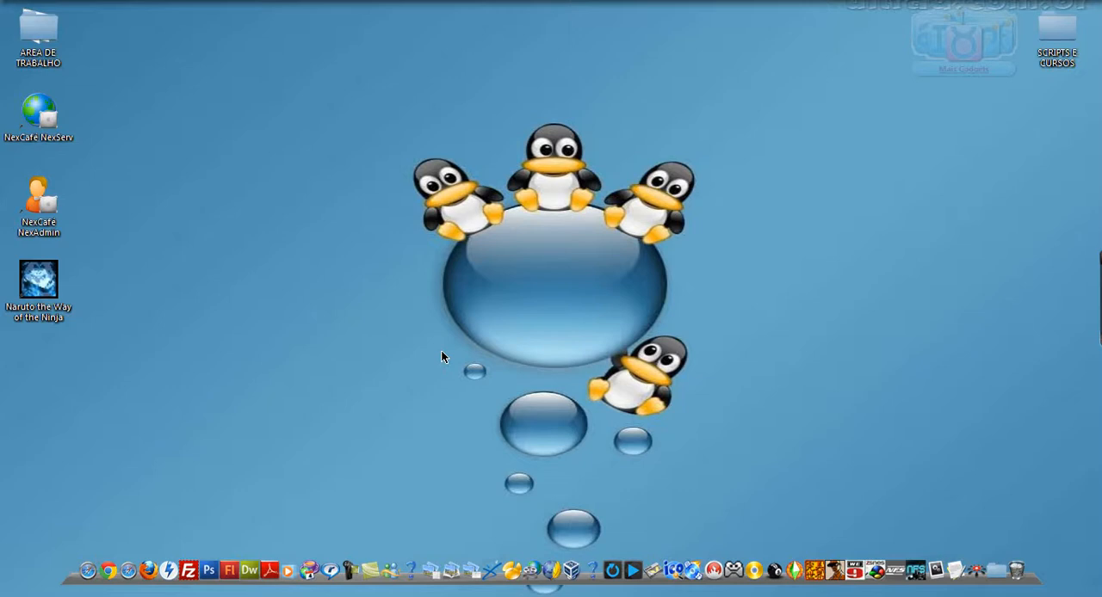
Switch to Adobe Photoshop CS4.
left_click(210, 565)
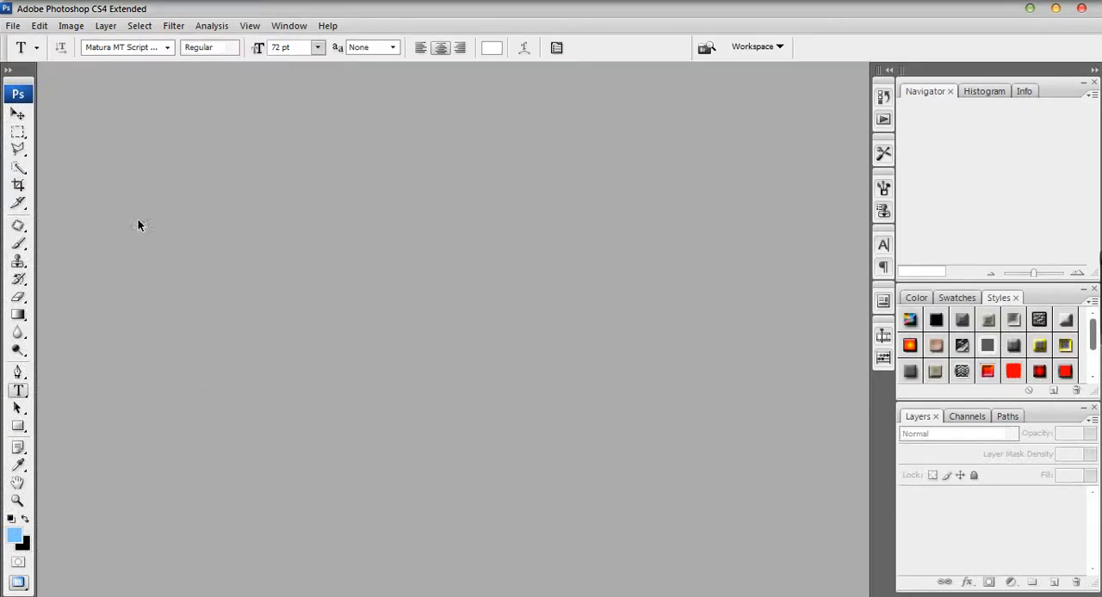
left_click(1029, 9)
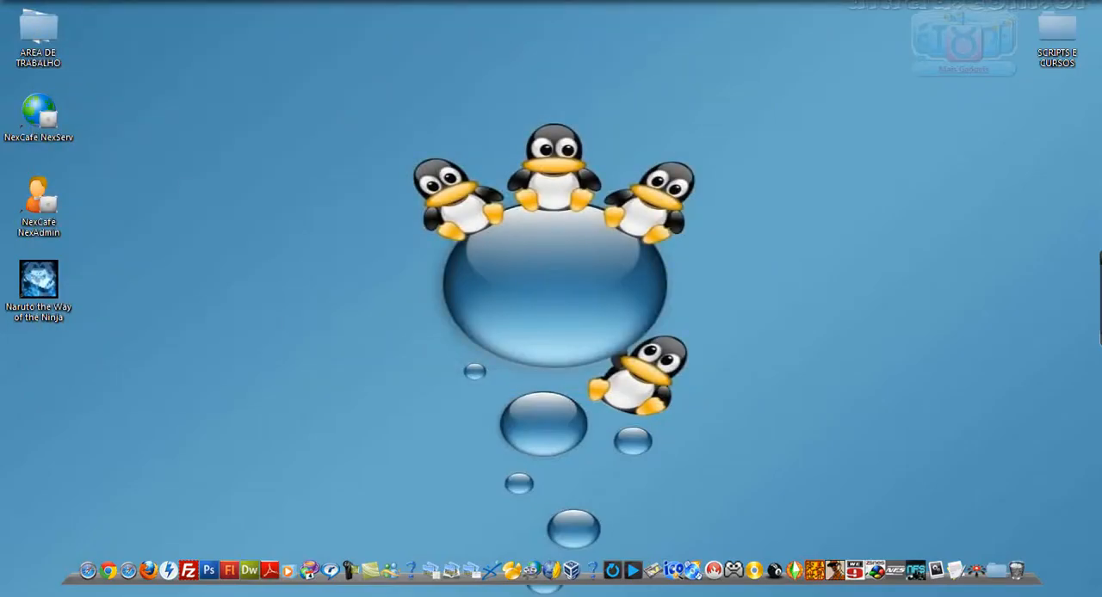
left_click(261, 15)
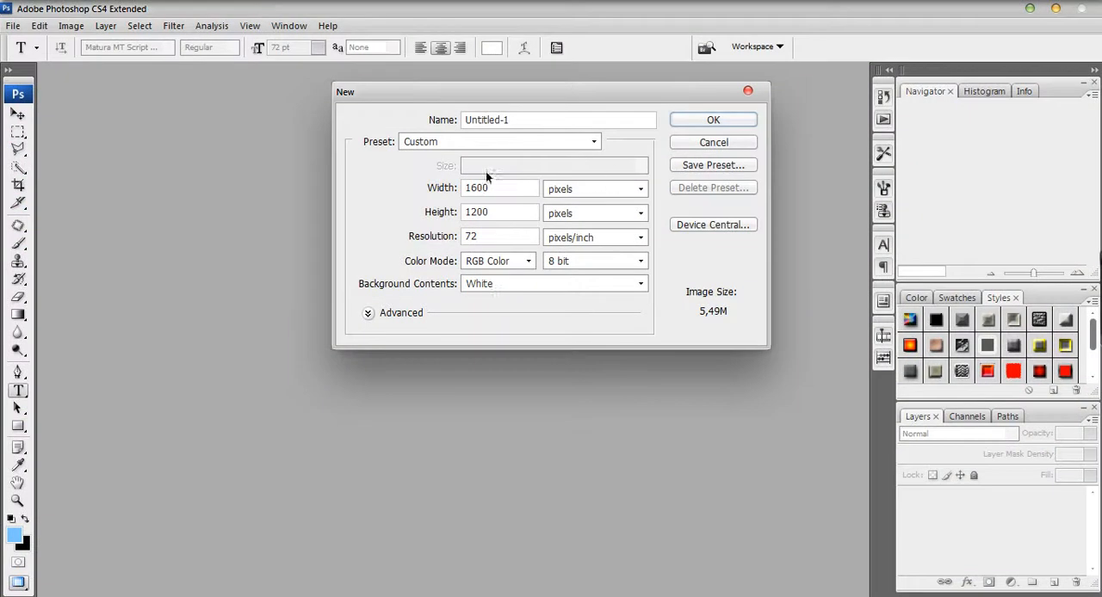
left_click(695, 142)
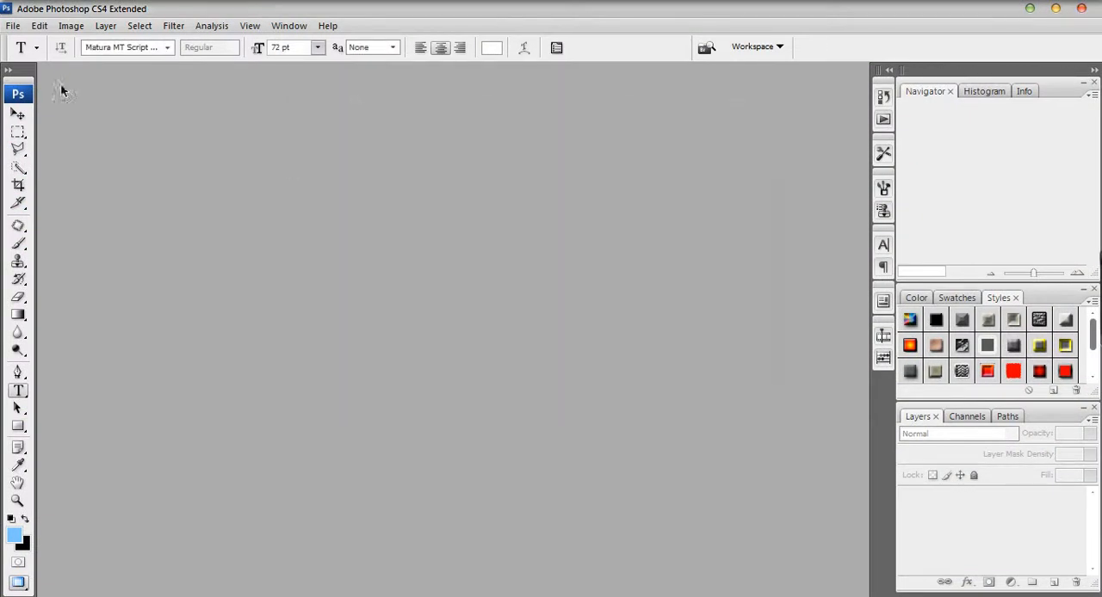
left_click(14, 27)
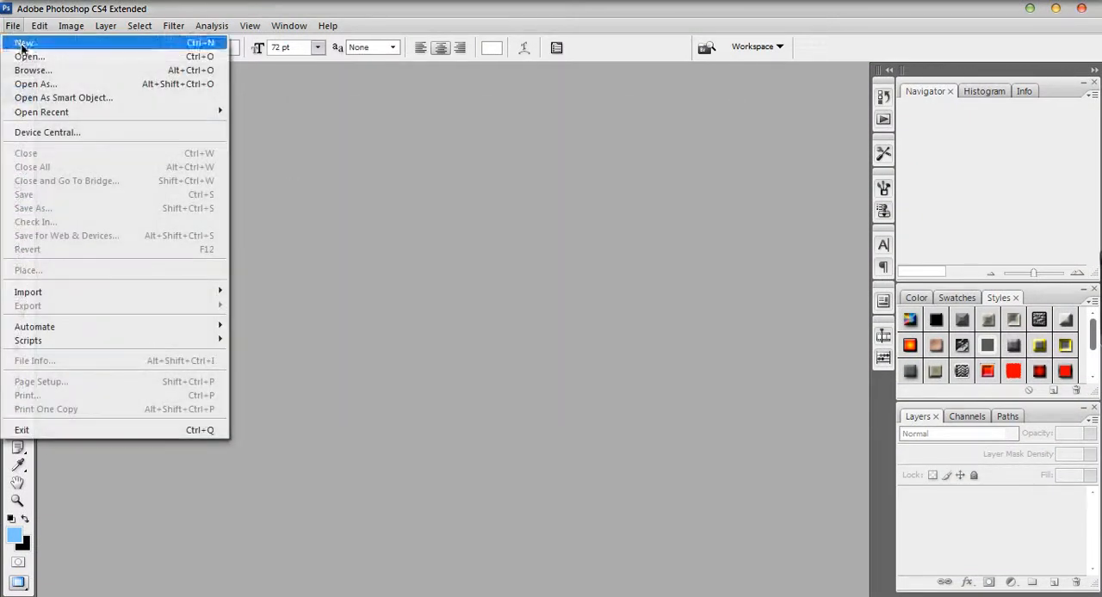
left_click(342, 167)
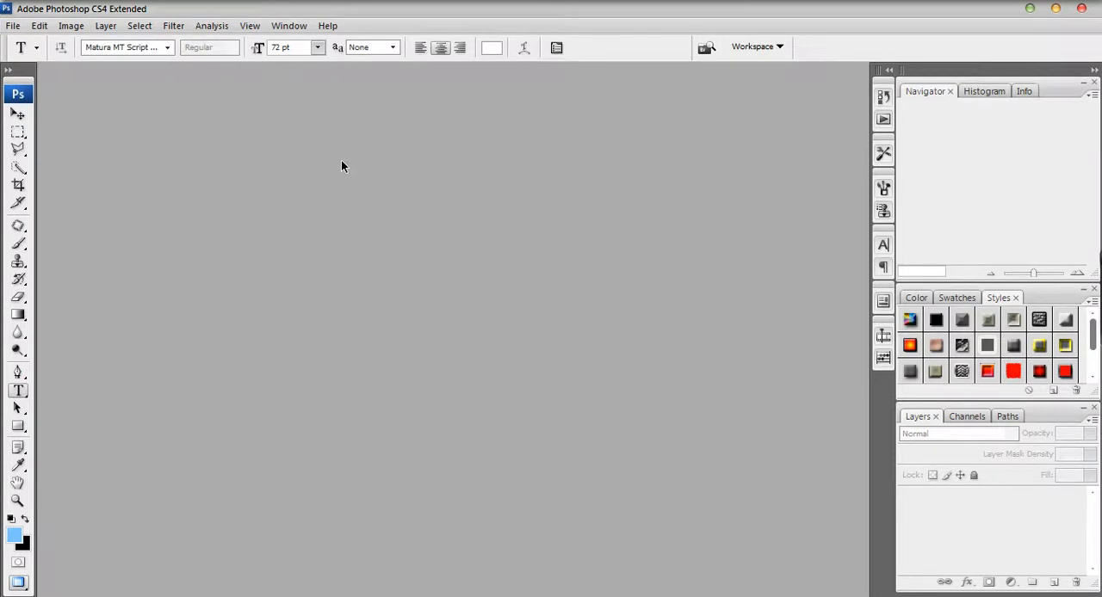
key("ctrl+n")
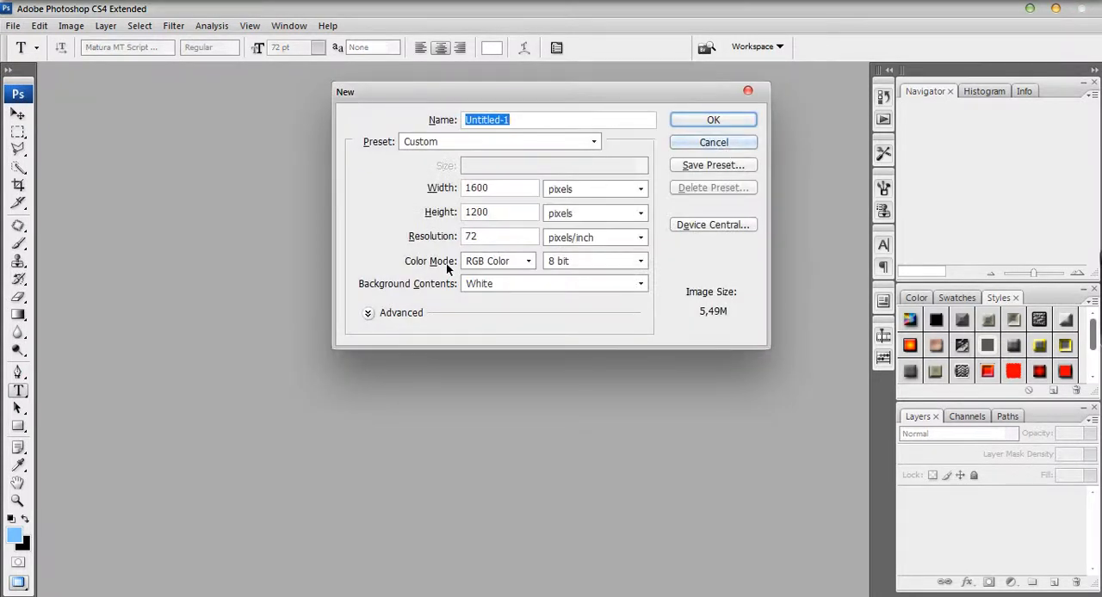
left_click(719, 142)
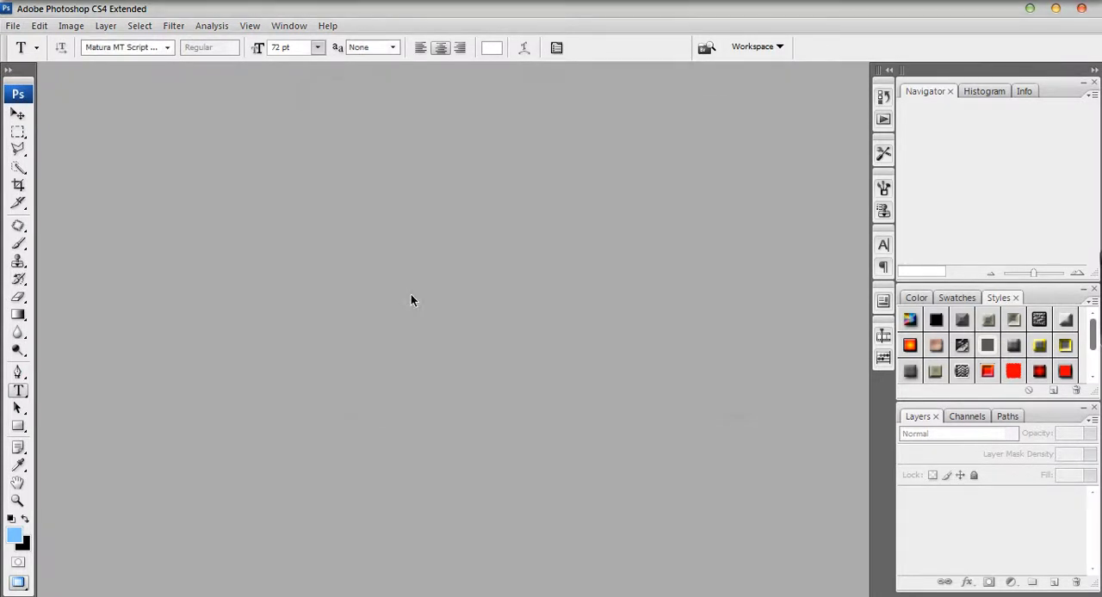
key("ctrl+o")
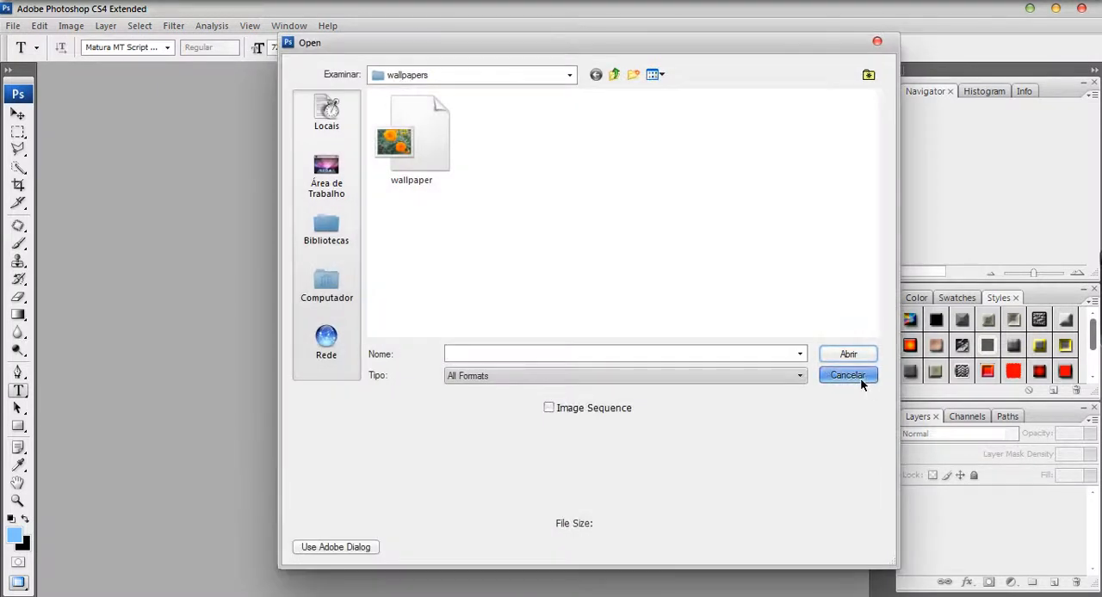
left_click(861, 377)
Create a new blank document with a width of 950 pixels.
key("ctrl+n")
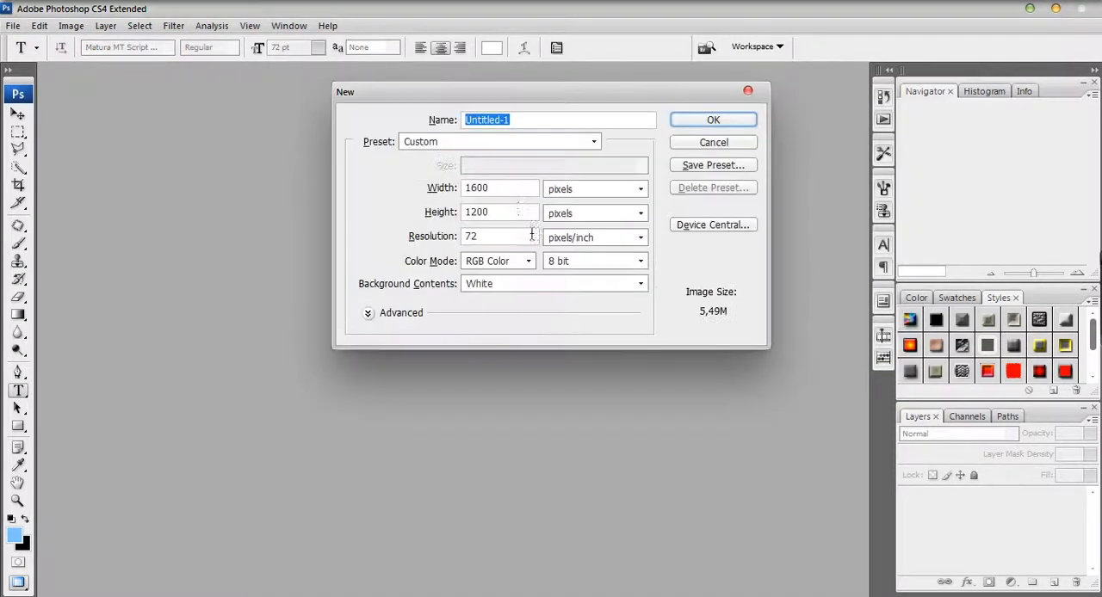
left_click_drag(497, 187, 443, 196)
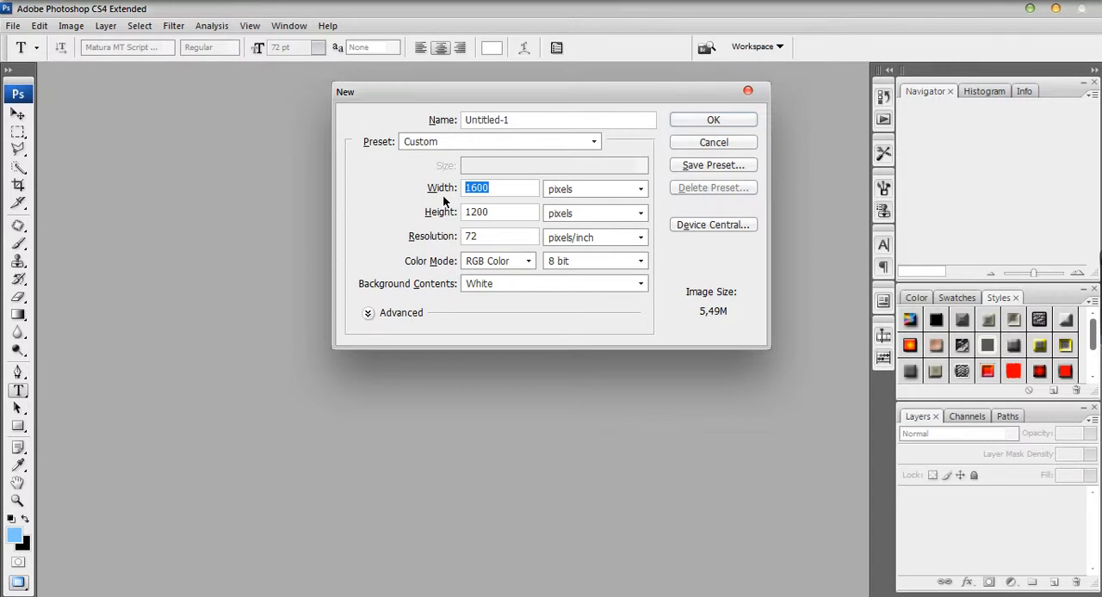
type("950")
left_click(708, 119)
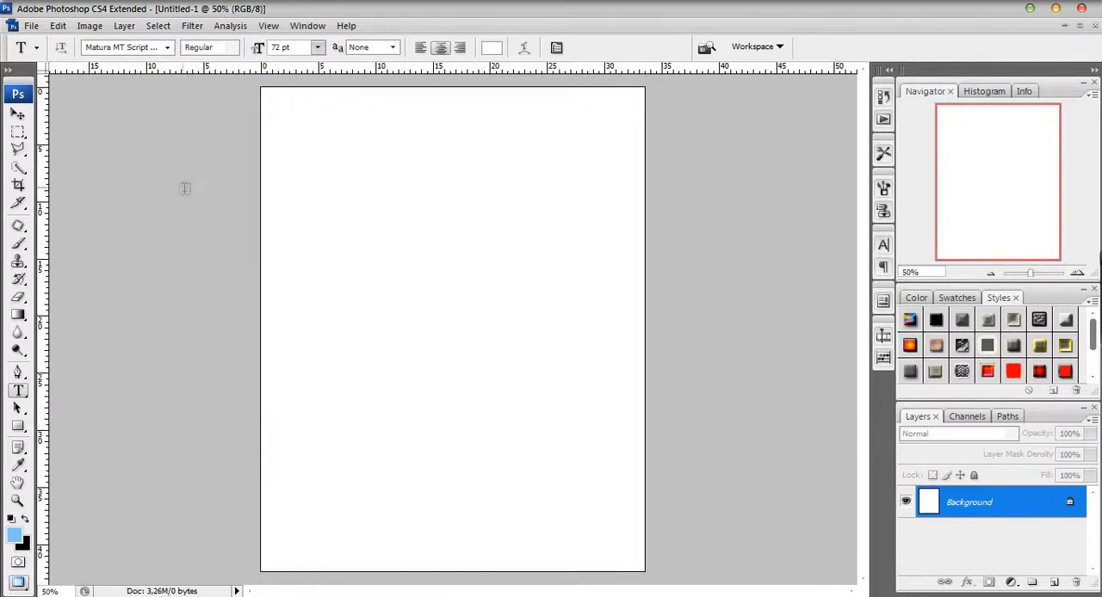
Select the entire canvas with the Rectangular Marquee tool.
left_click(18, 132)
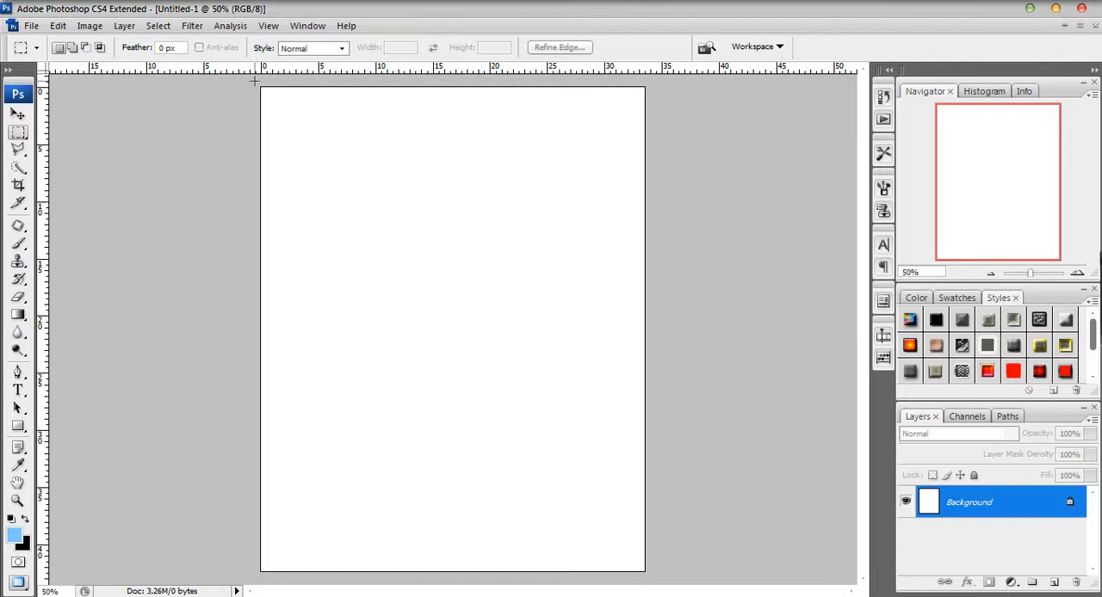
right_click(23, 136)
left_click(99, 112)
left_click_drag(255, 81, 730, 581)
Add a new empty layer above the Background layer and clear the selection.
left_click(1054, 583)
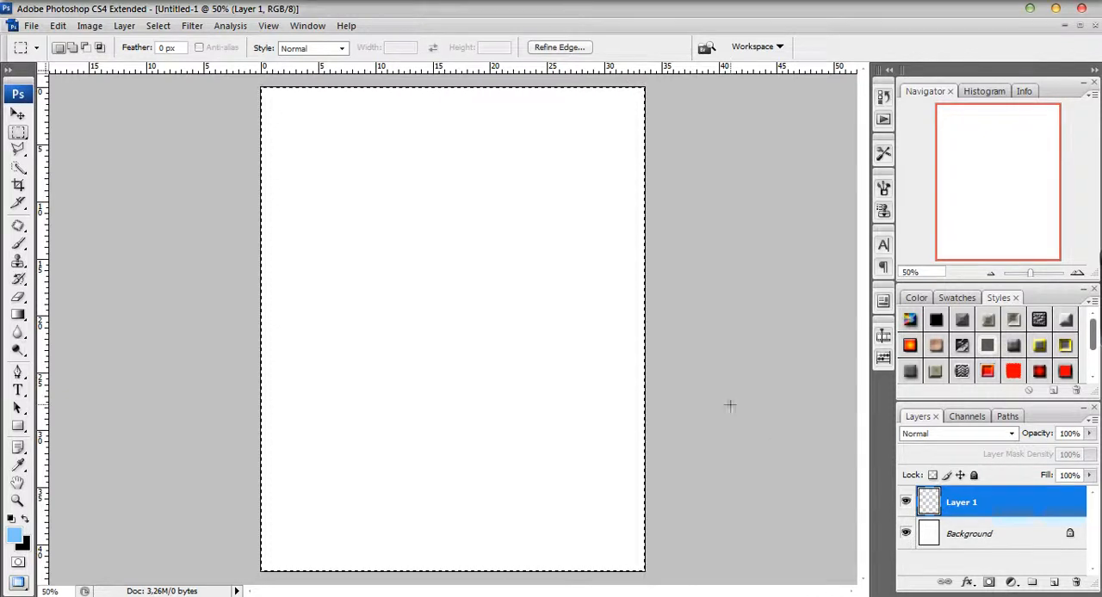
key("ctrl+d")
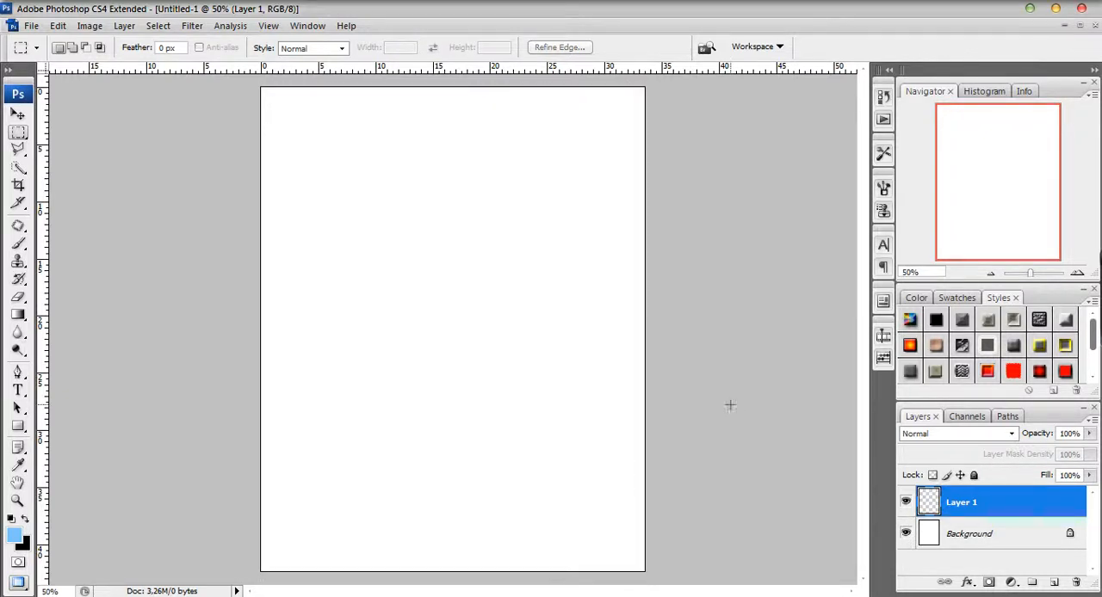
Toggle the Background layer's visibility to examine the transparency of the new layer.
left_click(907, 535)
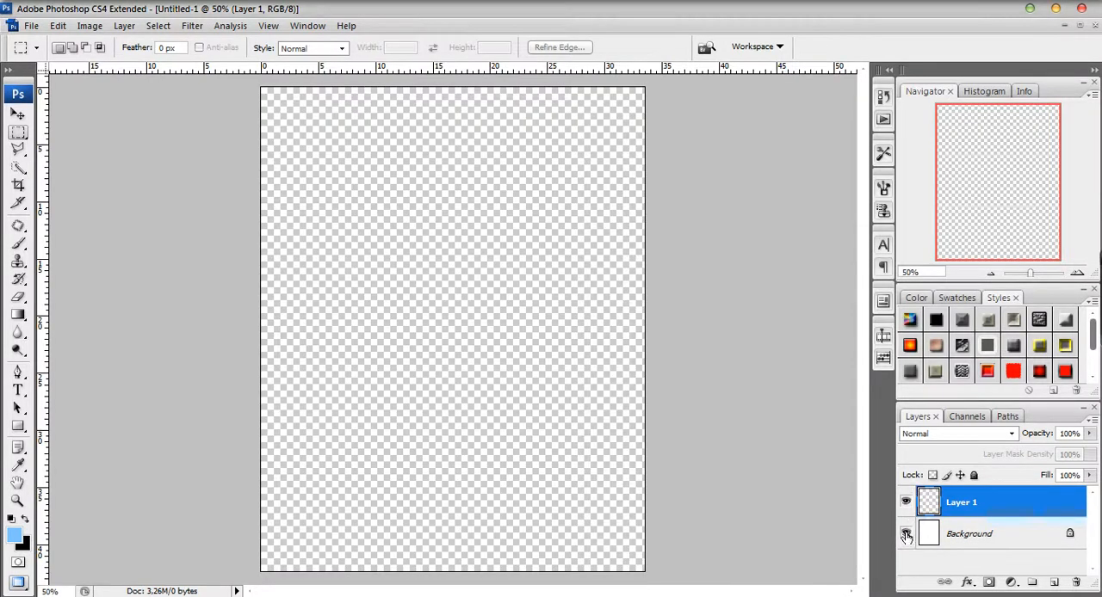
left_click(906, 533)
left_click(906, 534)
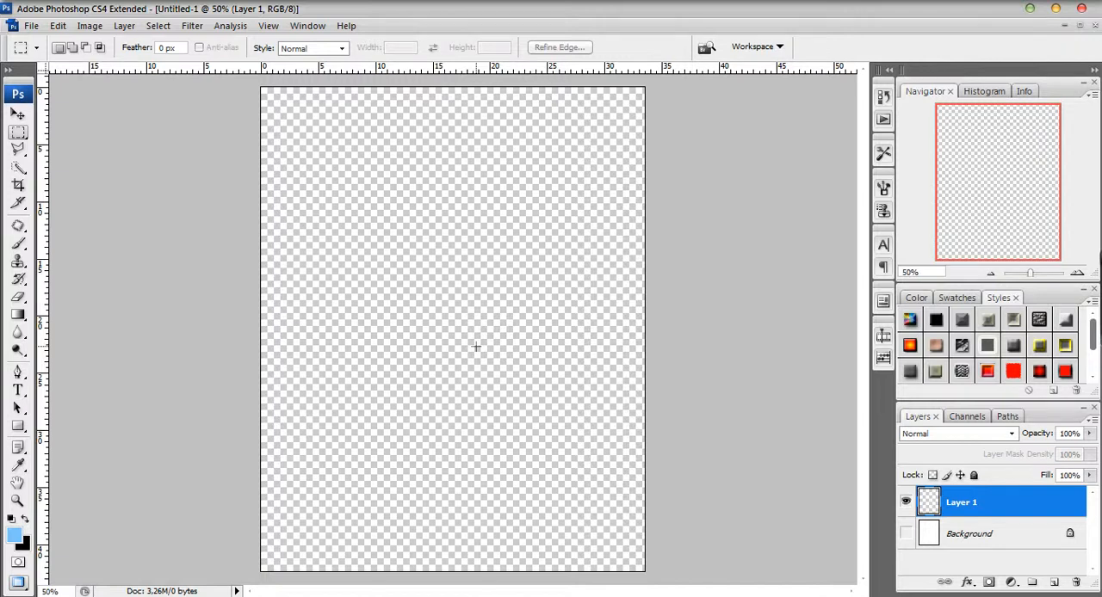
left_click(906, 533)
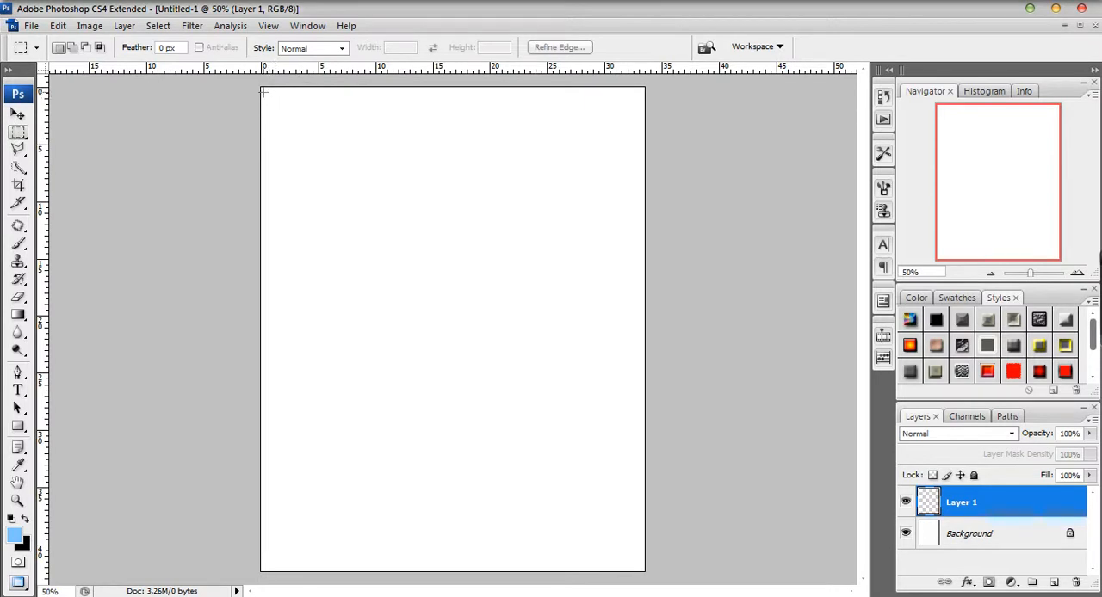
Try to outline a wide header area across the top of the page with rectangular marquee selections.
left_click_drag(313, 121, 639, 163)
left_click_drag(638, 164, 639, 163)
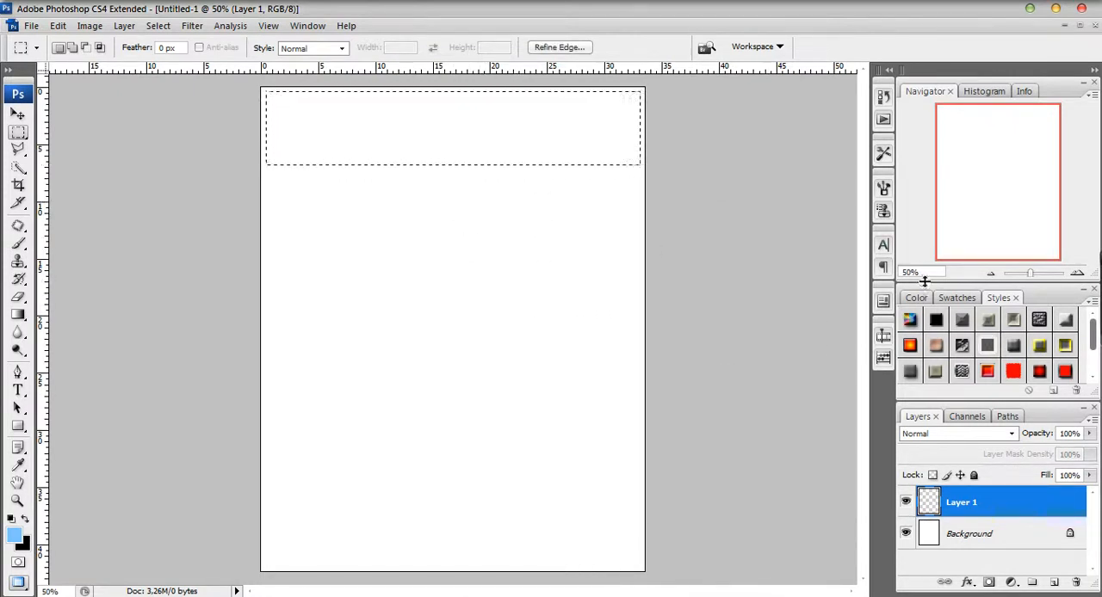
left_click(914, 272)
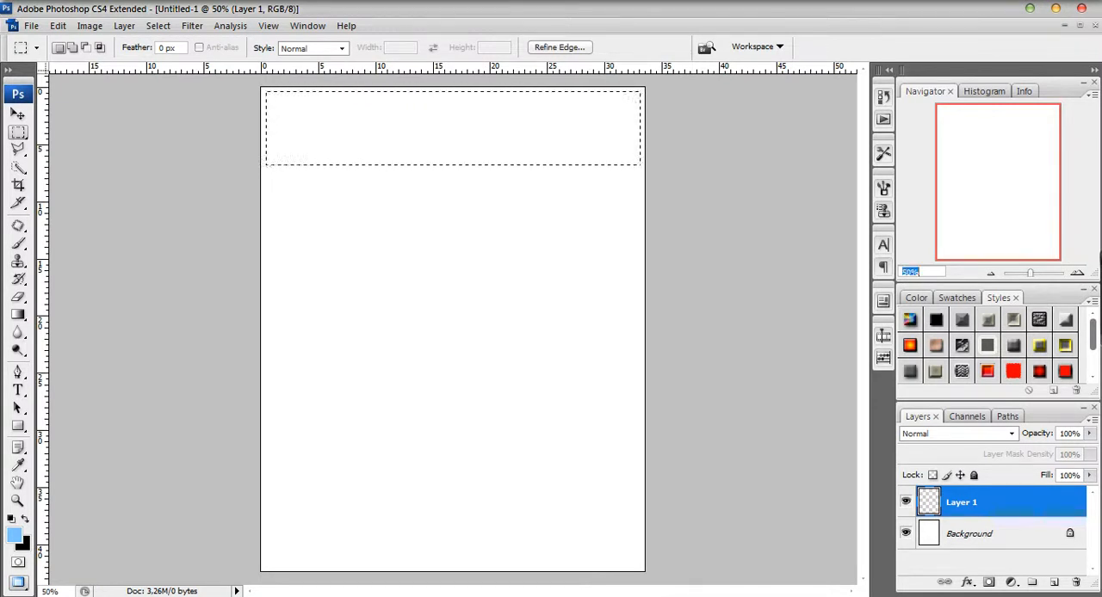
left_click(445, 134)
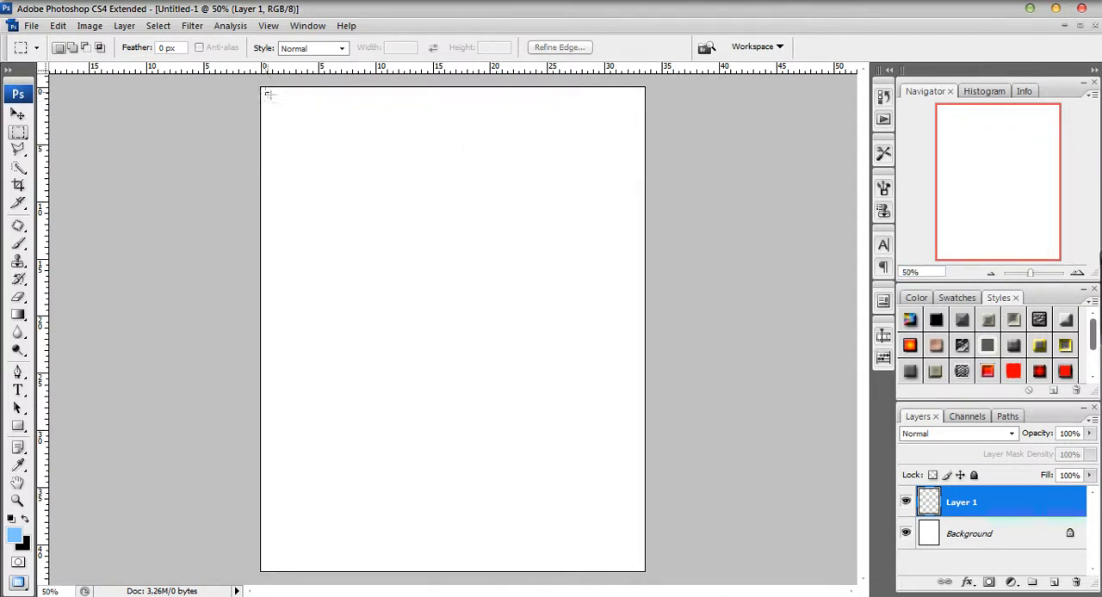
left_click_drag(541, 213, 640, 221)
left_click_drag(638, 194, 642, 123)
left_click(489, 152)
left_click_drag(266, 91, 636, 178)
left_click(698, 170)
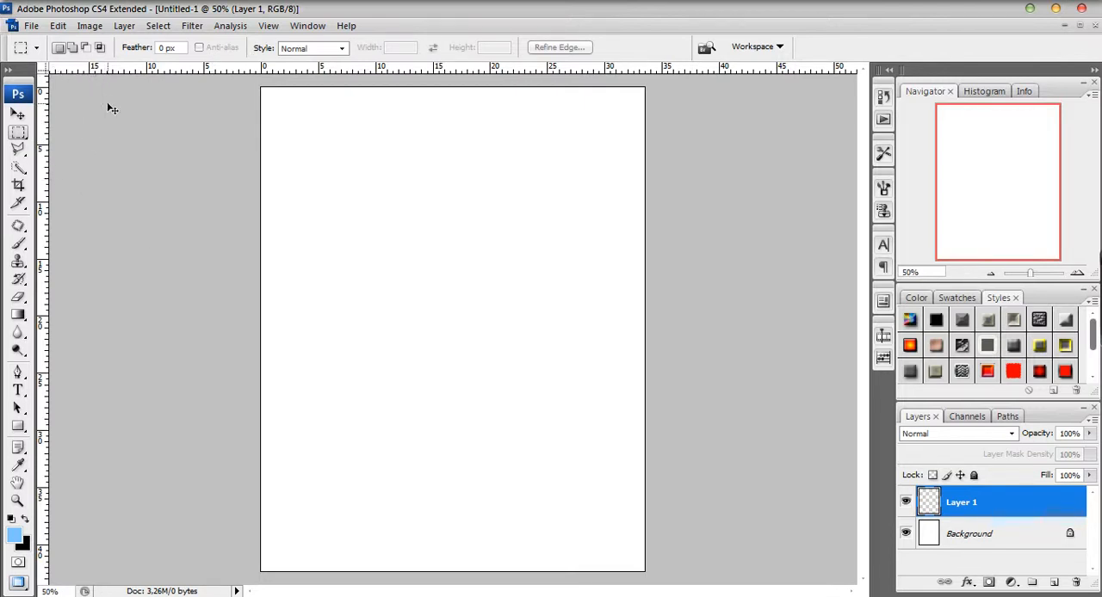
Use the rulers to place margin guides about 0.7 cm inside the page's left, top and right edges.
key("ctrl+r")
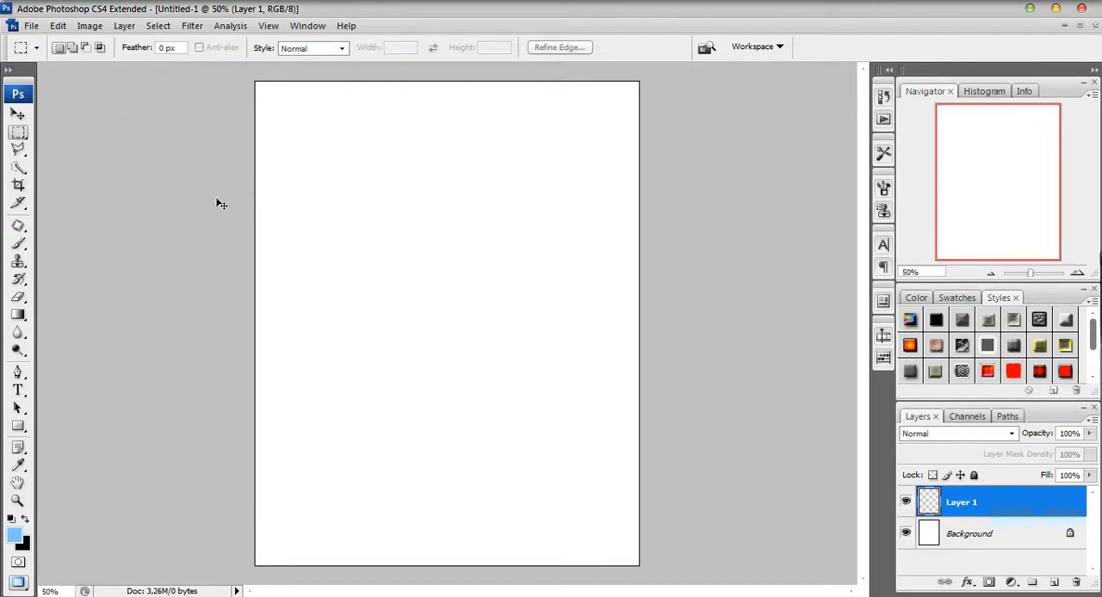
key("ctrl+r")
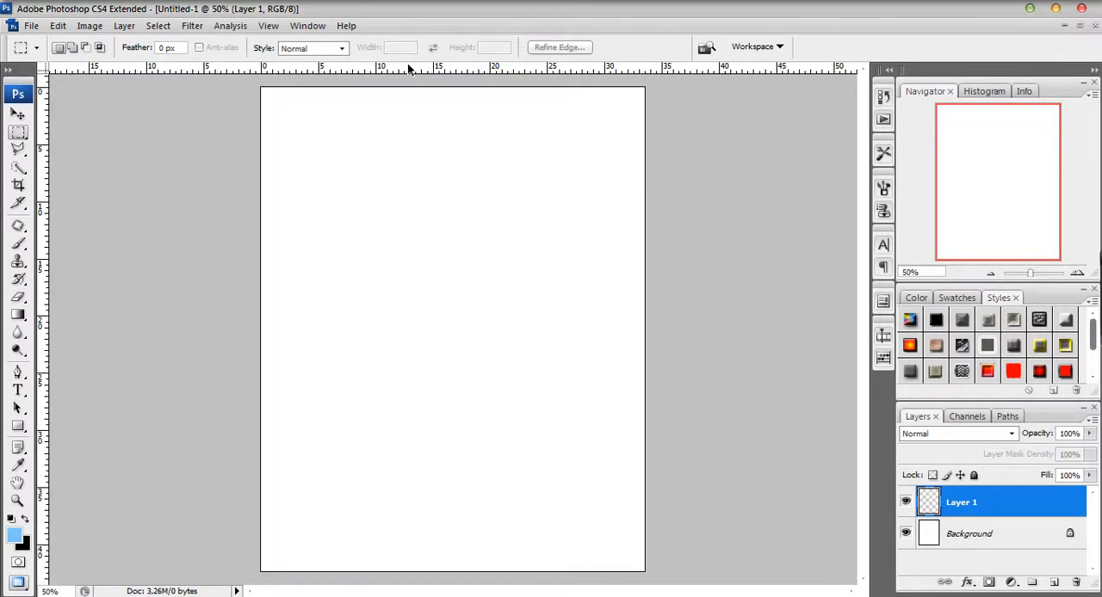
left_click_drag(46, 184, 268, 161)
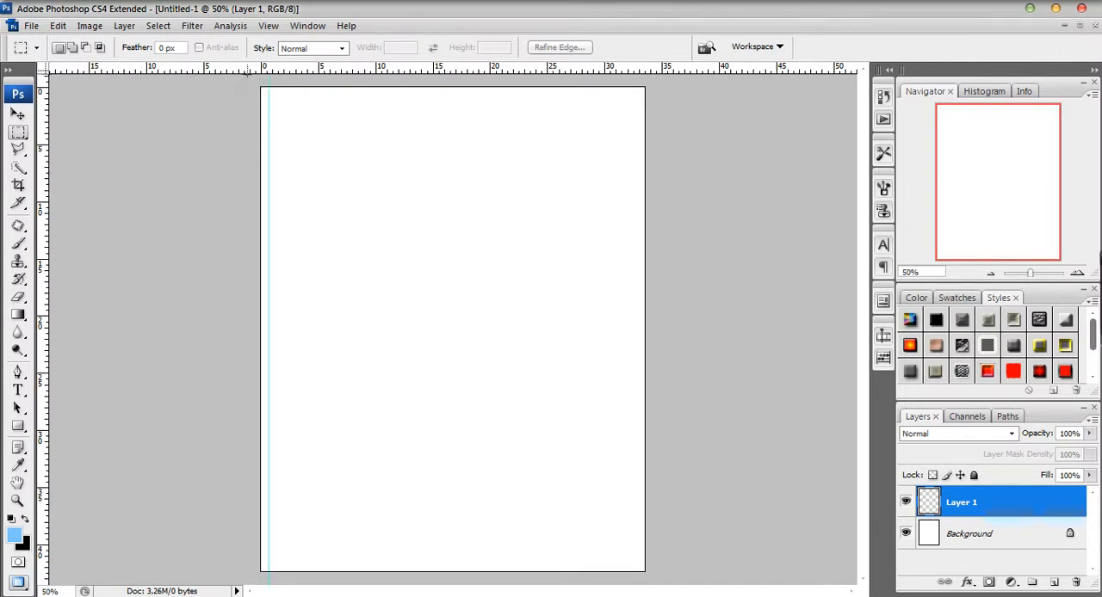
left_click_drag(248, 71, 248, 94)
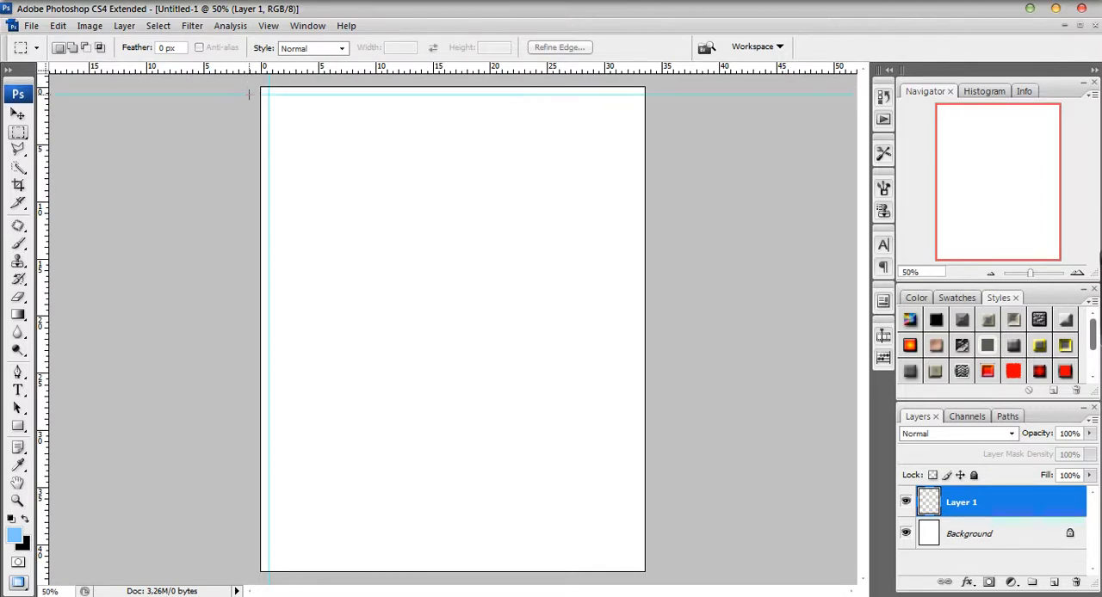
left_click_drag(43, 239, 637, 219)
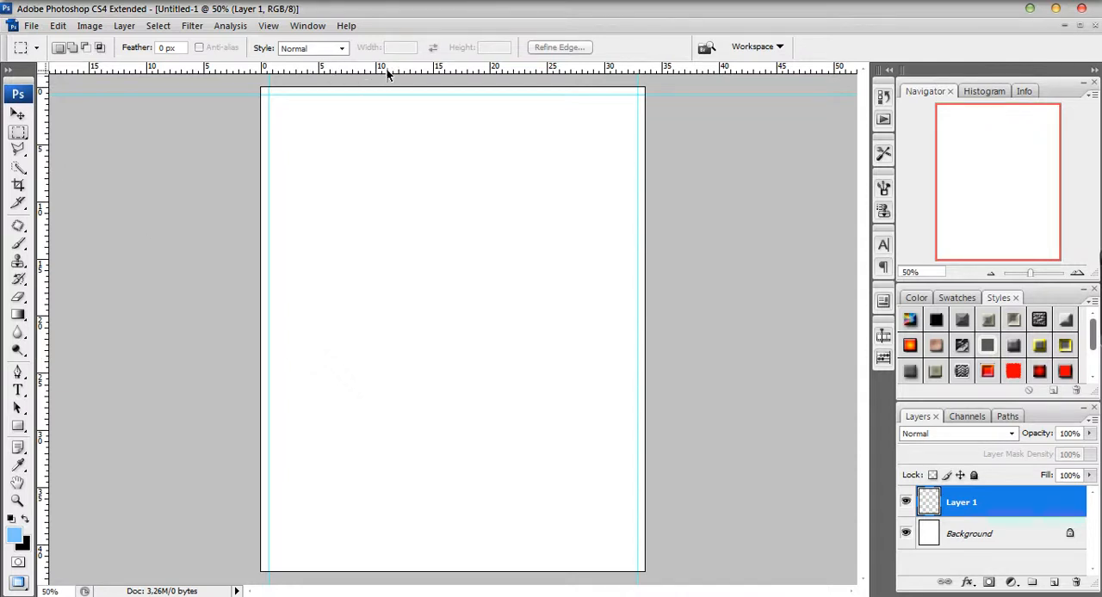
Place two horizontal guides marking the header's lower edge, about 6.3 cm and 7 cm below the page's top edge.
left_click_drag(420, 74, 424, 157)
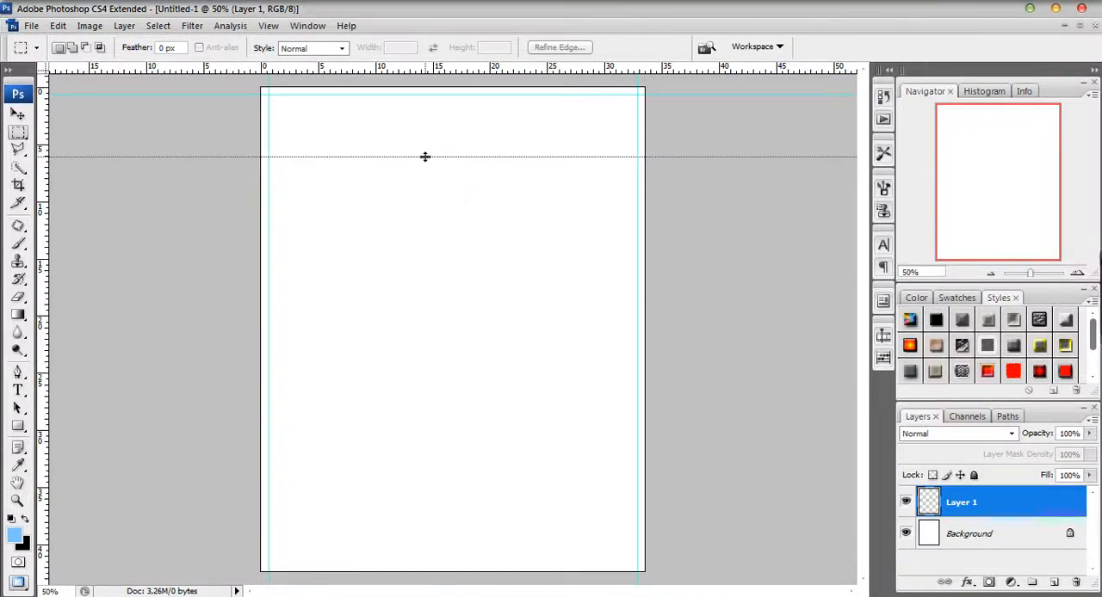
left_click_drag(424, 157, 425, 157)
left_click_drag(413, 71, 417, 168)
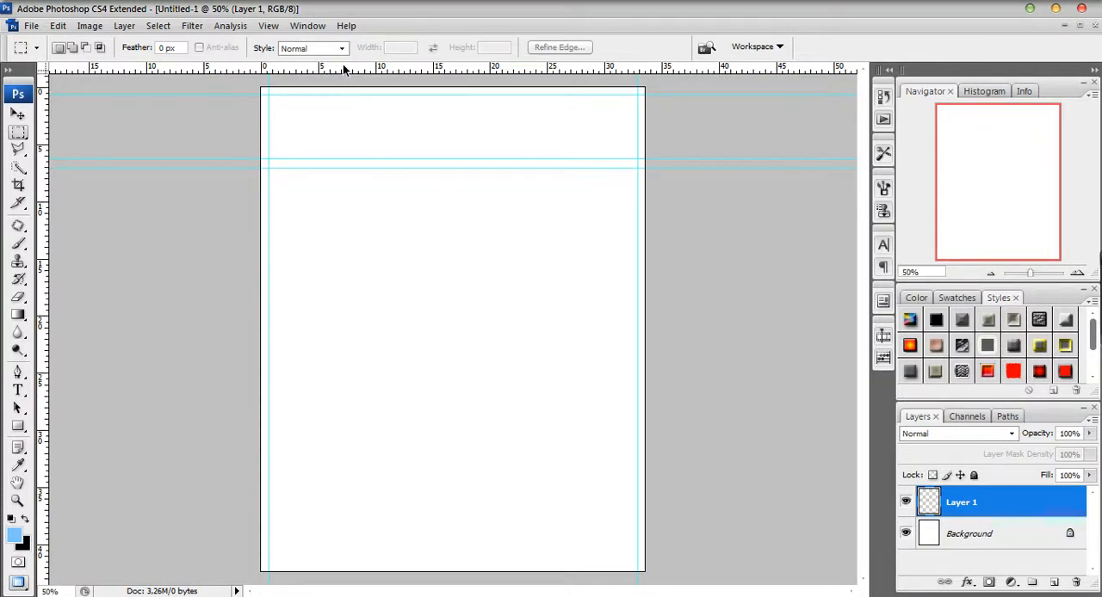
Place paired vertical guides for the side columns, at about 7.1 and 7.5 cm and at about 25.6 and 26 cm.
left_click_drag(41, 225, 342, 184)
left_click_drag(43, 246, 560, 192)
left_click_drag(43, 246, 555, 252)
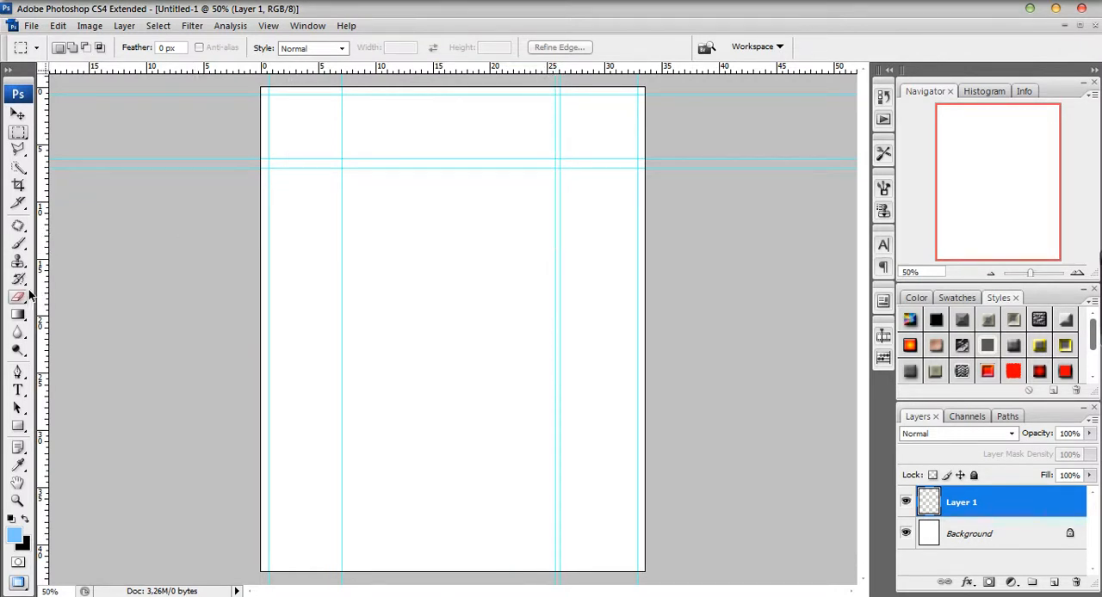
left_click_drag(40, 294, 346, 239)
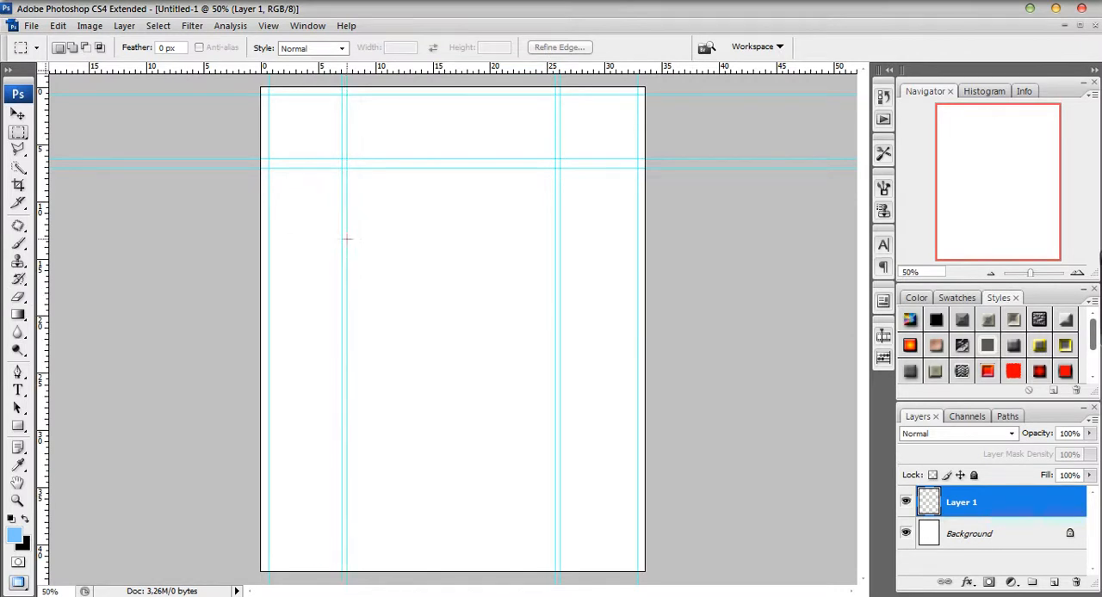
Place horizontal guides at about 41.6, 40.7 and 40.4 cm near the page's bottom, plus one at about 7.3 cm just below the header guides.
left_click_drag(433, 71, 450, 564)
left_click_drag(405, 68, 408, 553)
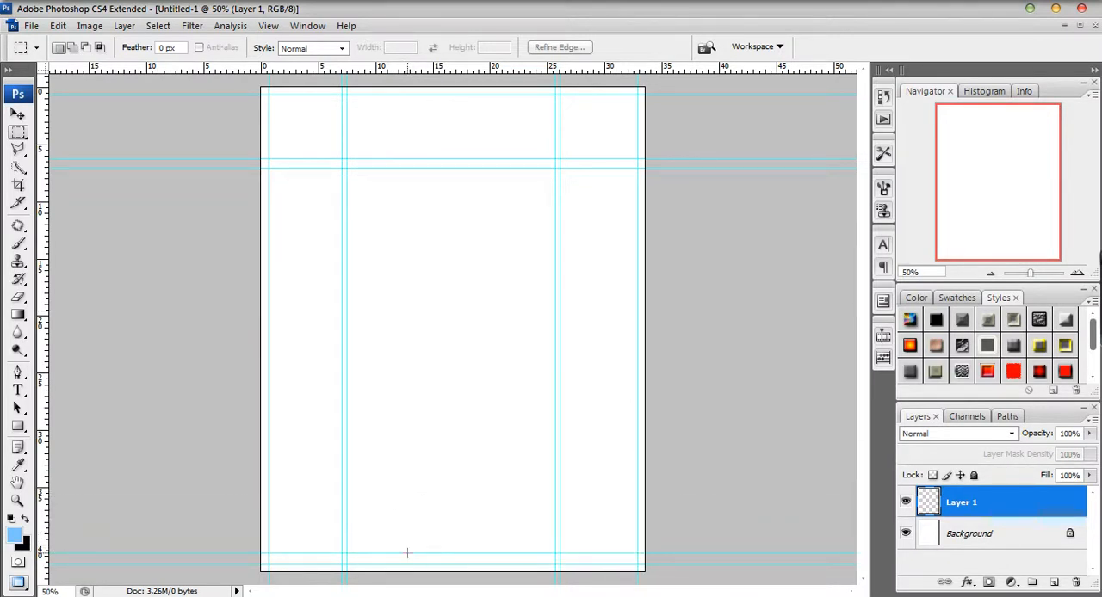
left_click_drag(411, 72, 405, 170)
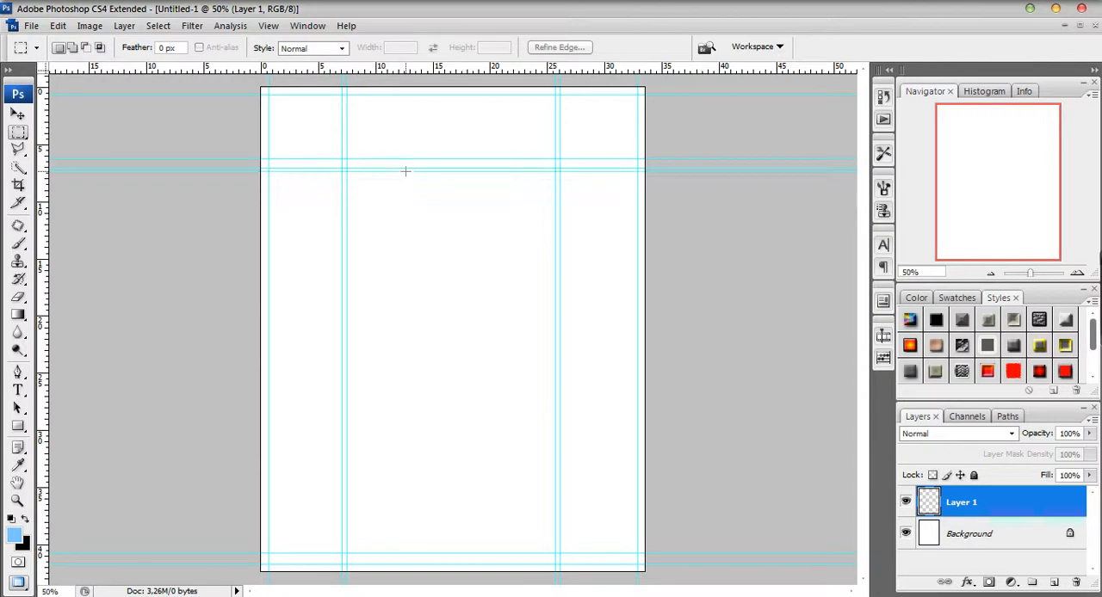
left_click_drag(410, 69, 399, 550)
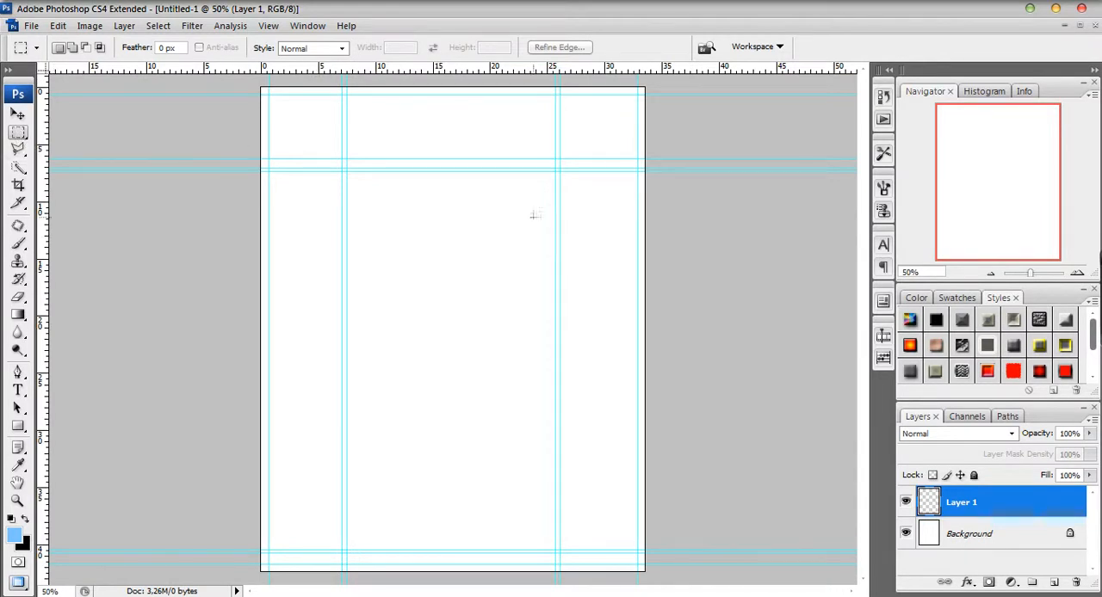
Select the header rectangle with the Rectangular Marquee, from the left and right margin guides down to the upper header guide.
left_click(1077, 274)
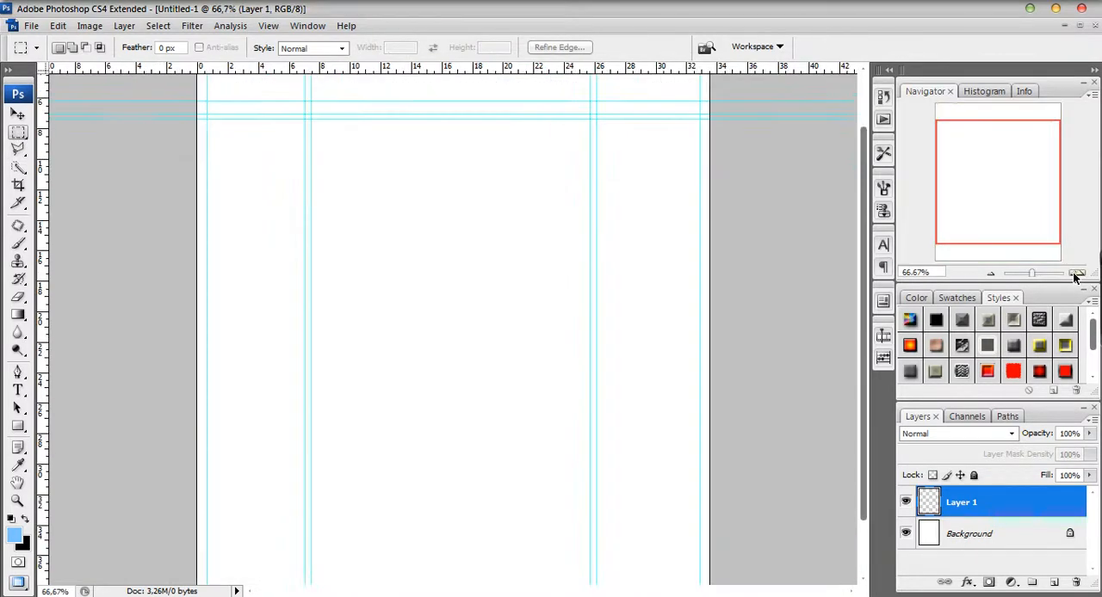
left_click(1077, 273)
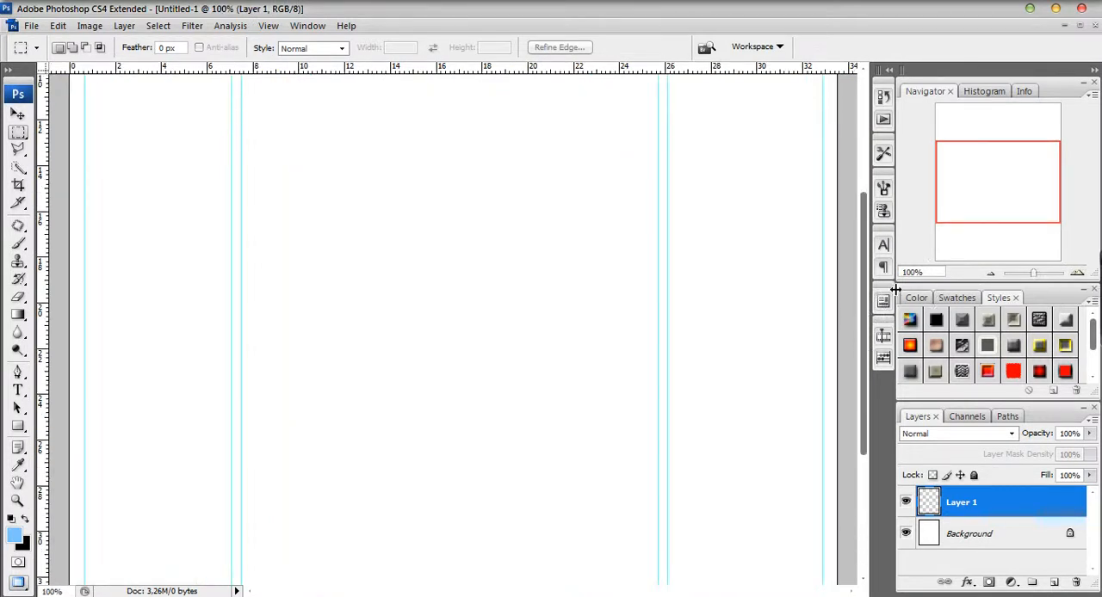
left_click_drag(863, 292, 854, 106)
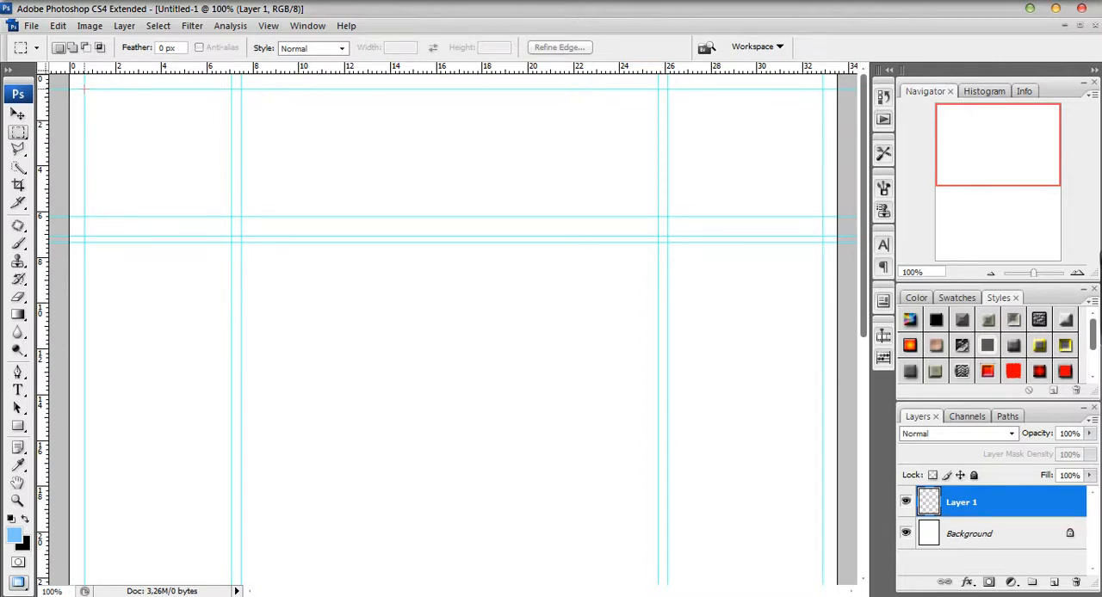
left_click_drag(405, 129, 822, 156)
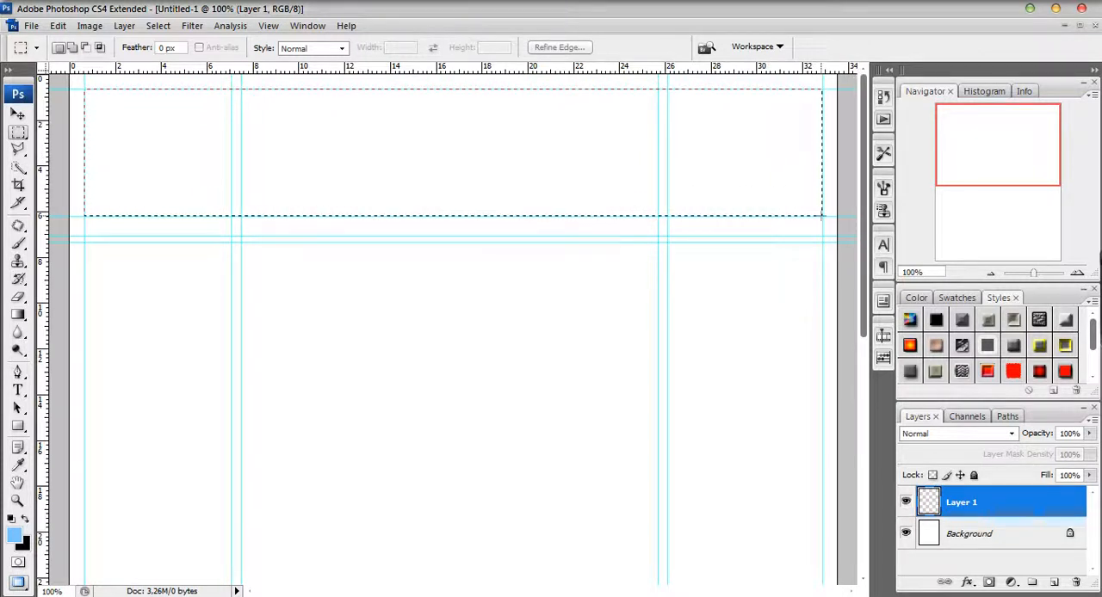
left_click_drag(822, 219, 822, 219)
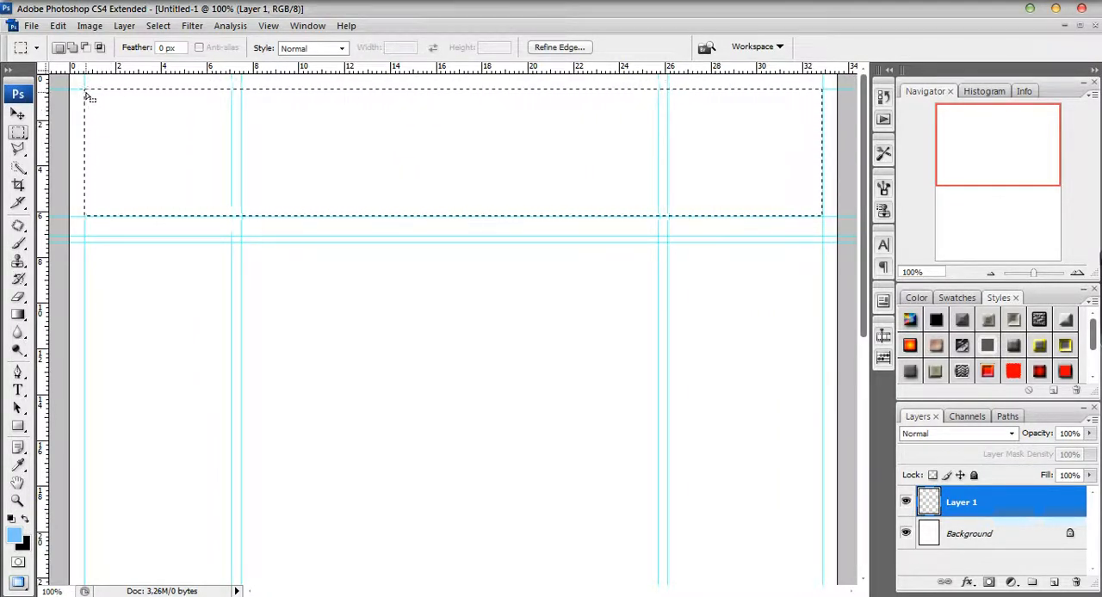
Smooth the header selection's corners with a sample radius of 10 pixels.
left_click(159, 27)
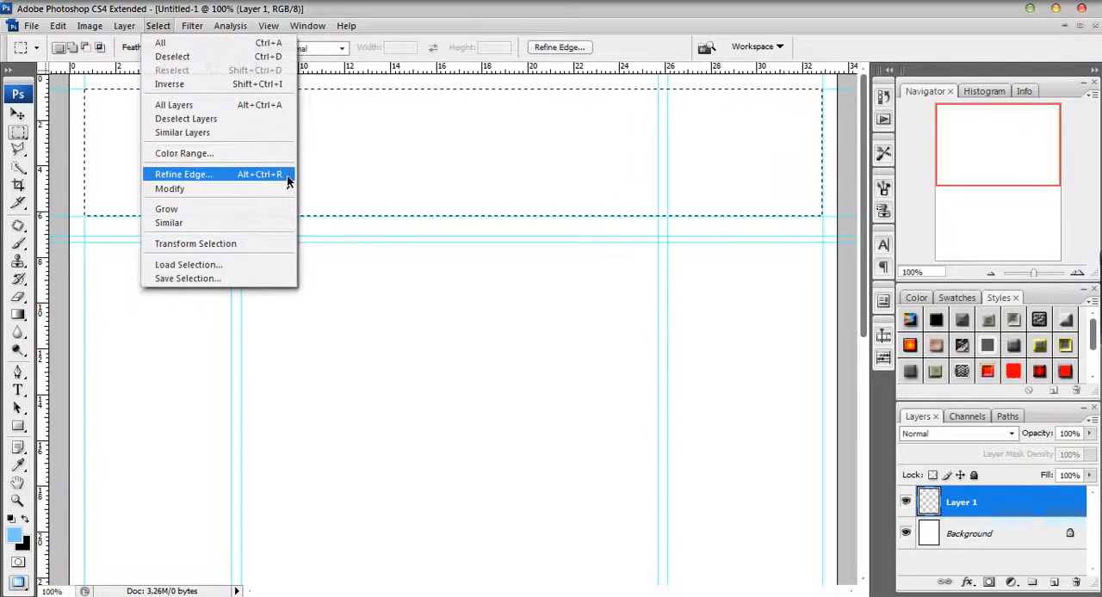
mouse_move(285, 191)
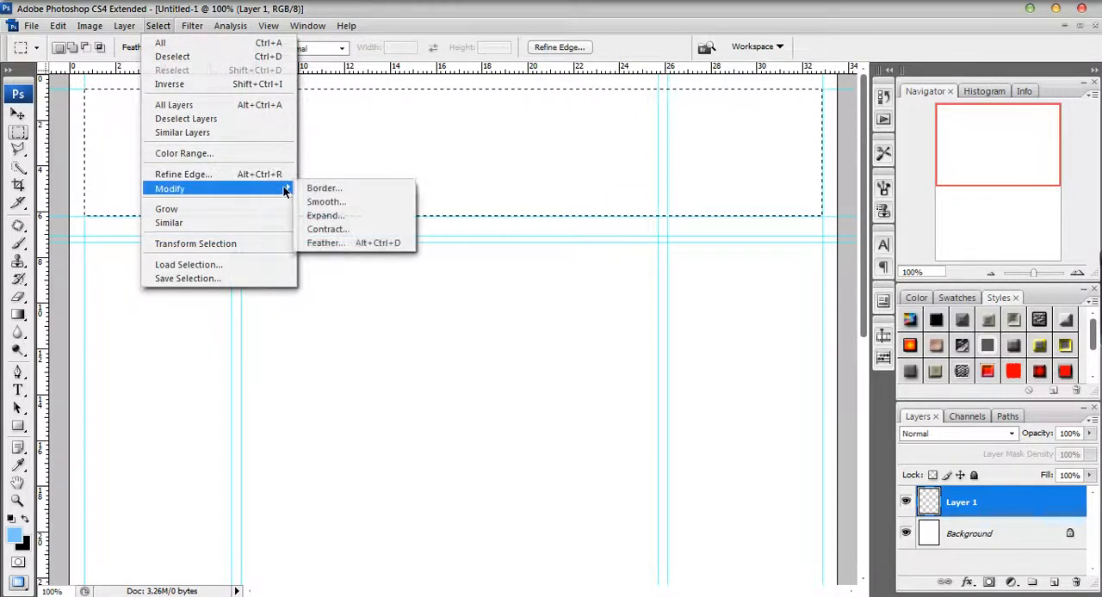
left_click(328, 201)
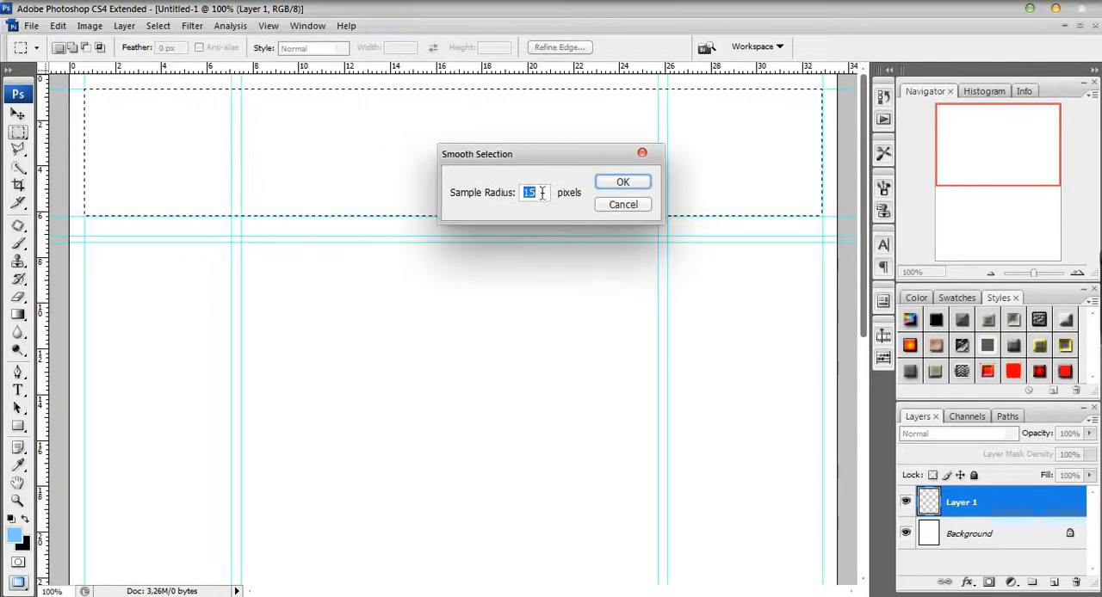
key("Down")
key("Down")
key("Down")
key("Down")
key("Down")
key("Down")
key("Down")
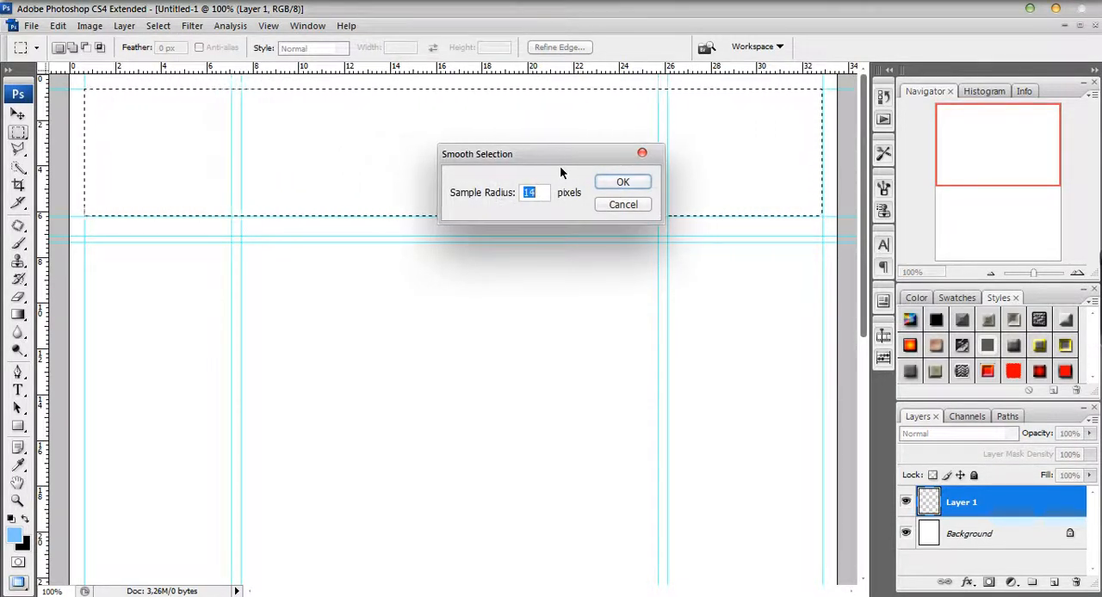
key("Down")
key("Down")
key("Down")
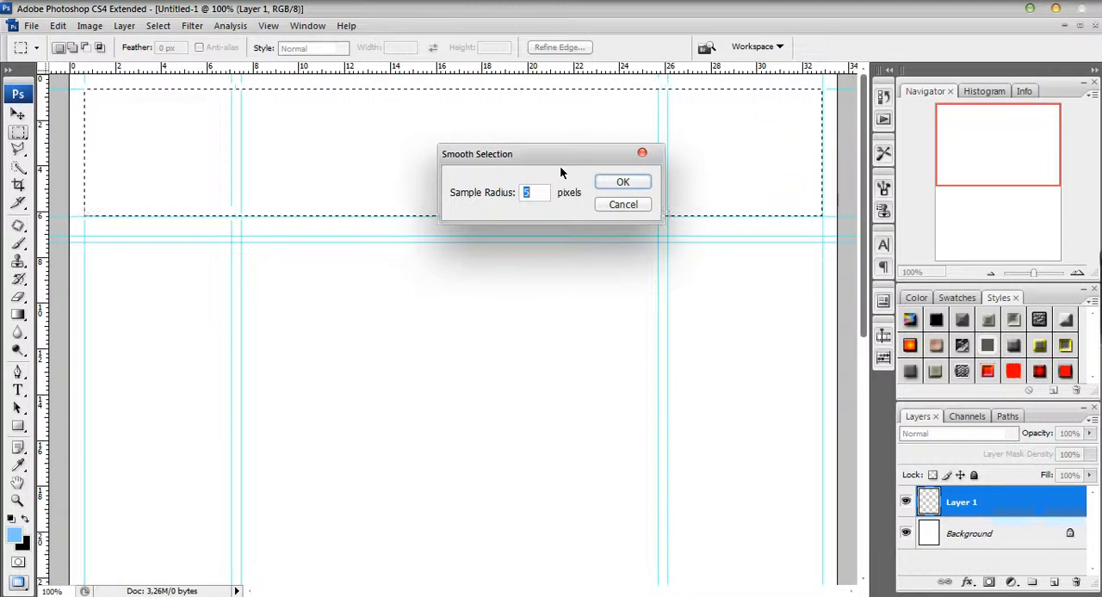
key("Up")
key("Up")
key("Up")
key("Up")
key("Up")
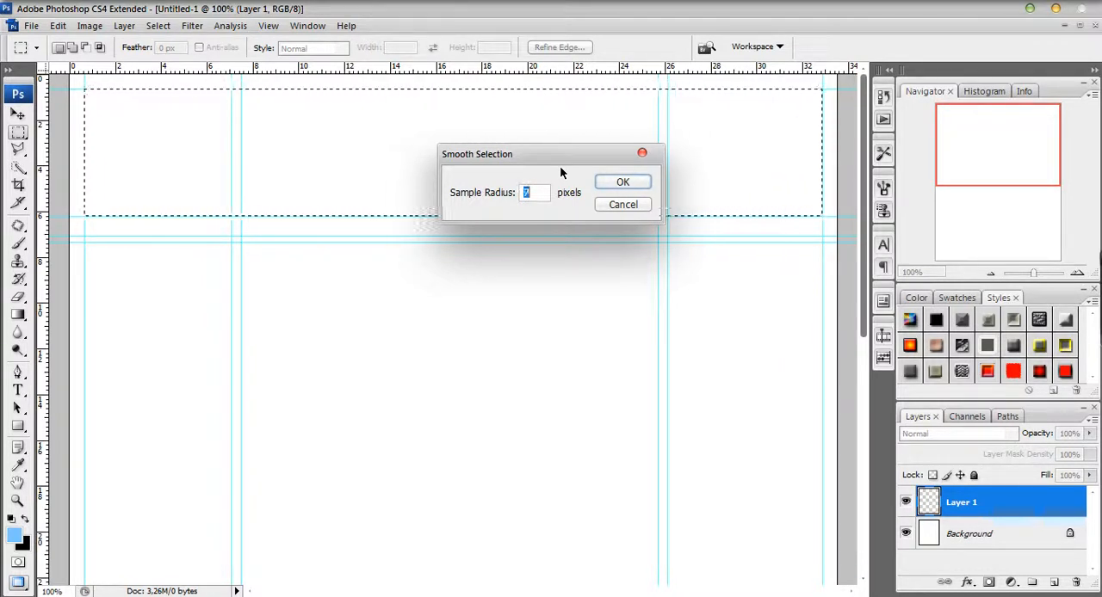
left_click(607, 184)
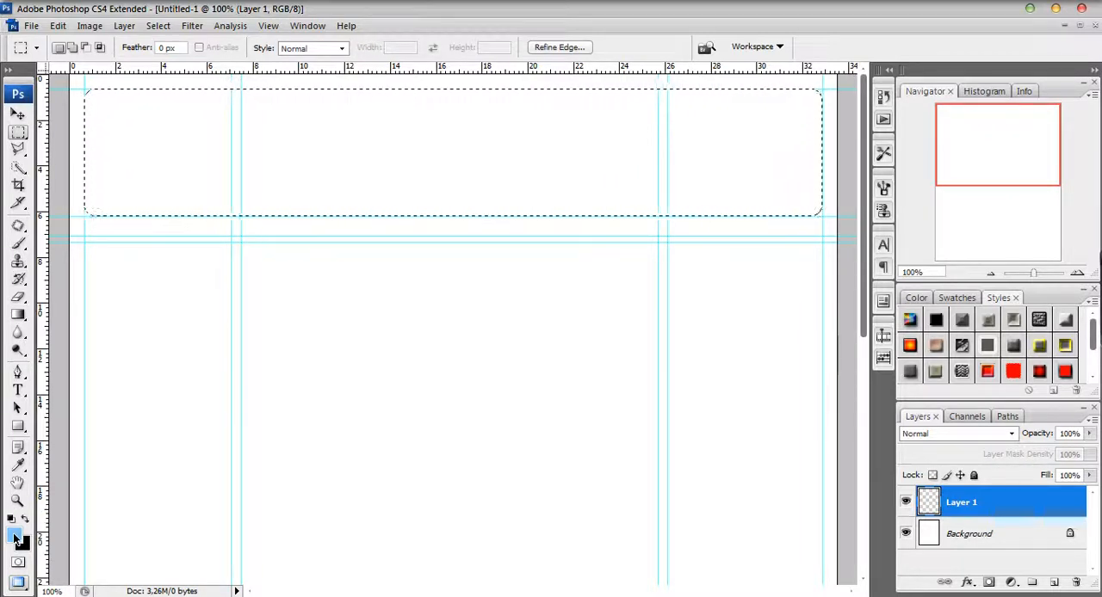
Fill the rounded header selection with the light blue foreground colour on a new layer, then deselect it.
left_click_drag(18, 314, 64, 324)
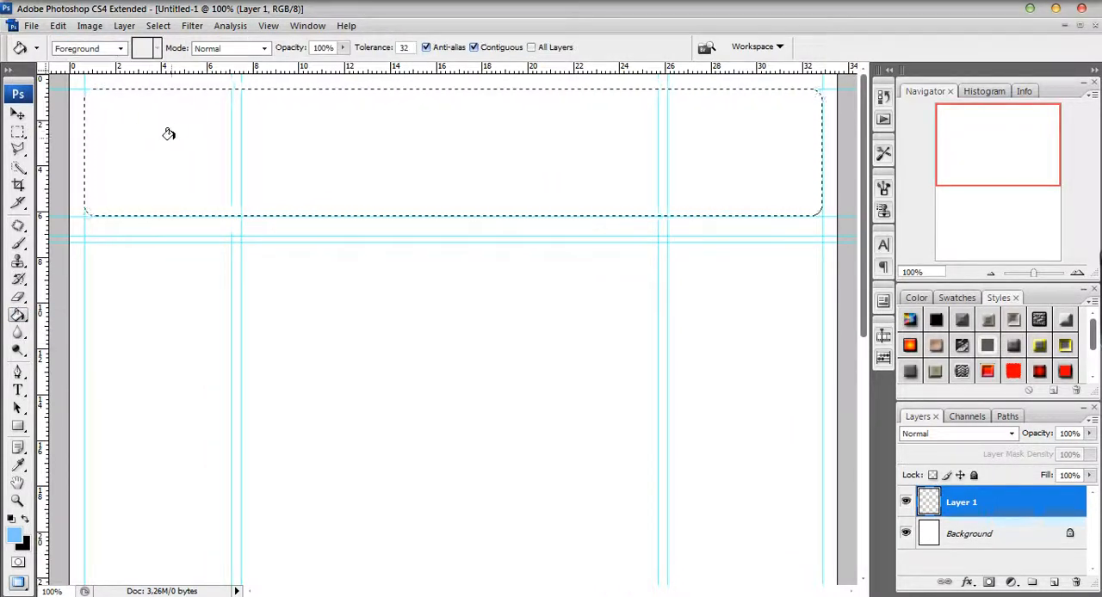
left_click(1056, 584)
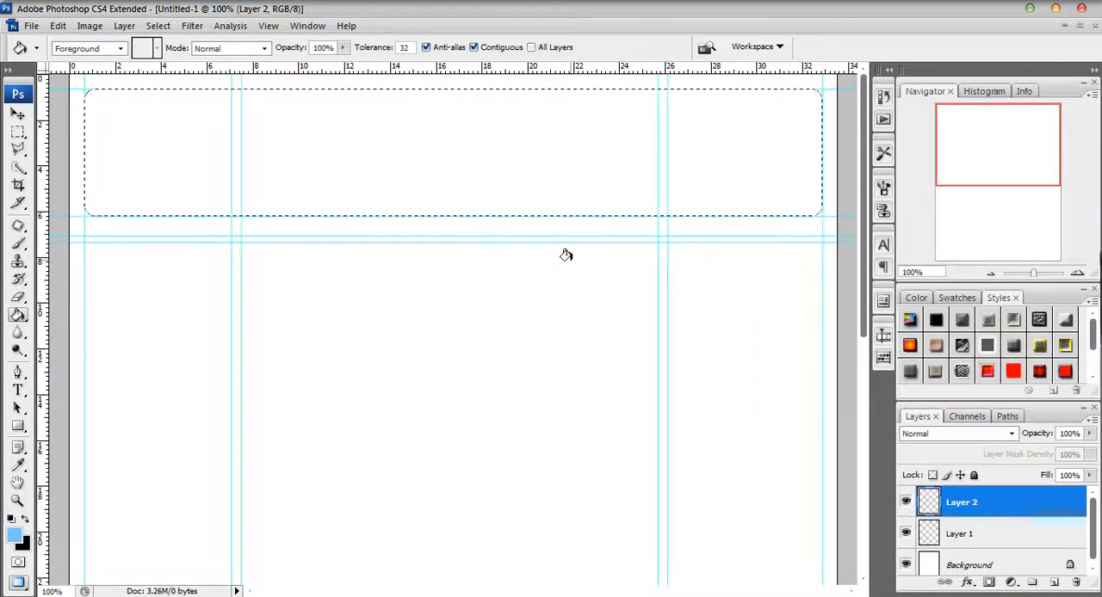
left_click(407, 131)
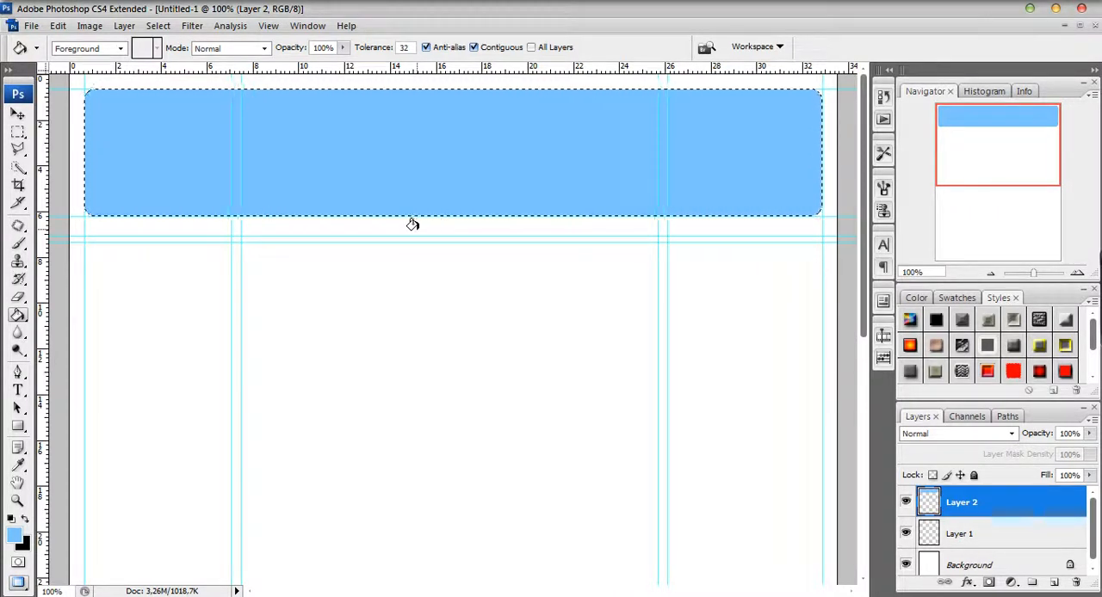
key("ctrl+d")
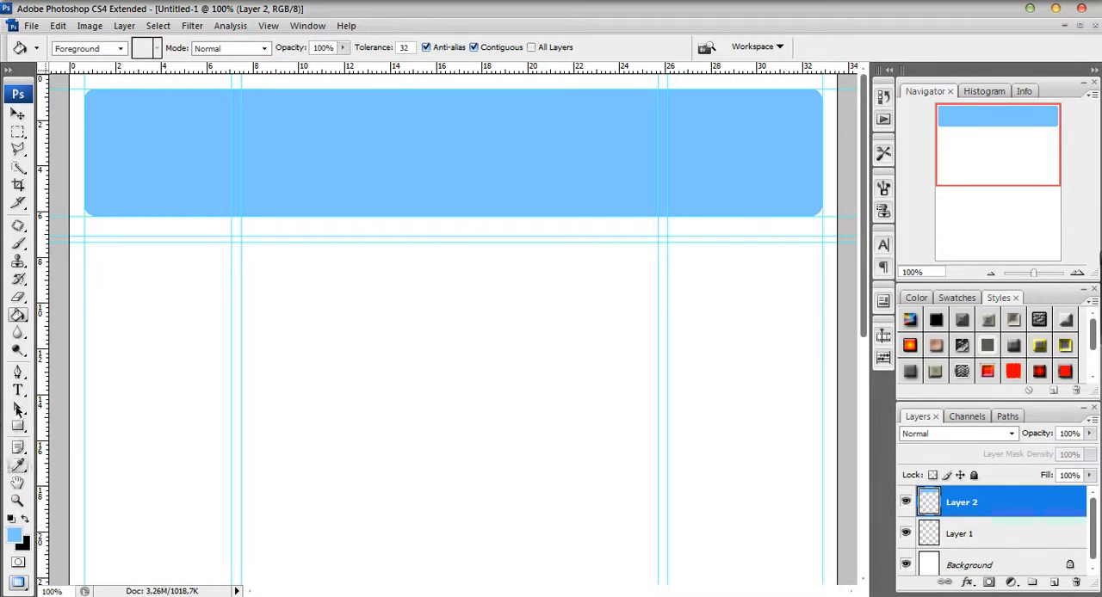
Add the white text "Web Sites" to the blue header in the Matura MT Script font at 72 pt.
left_click(18, 390)
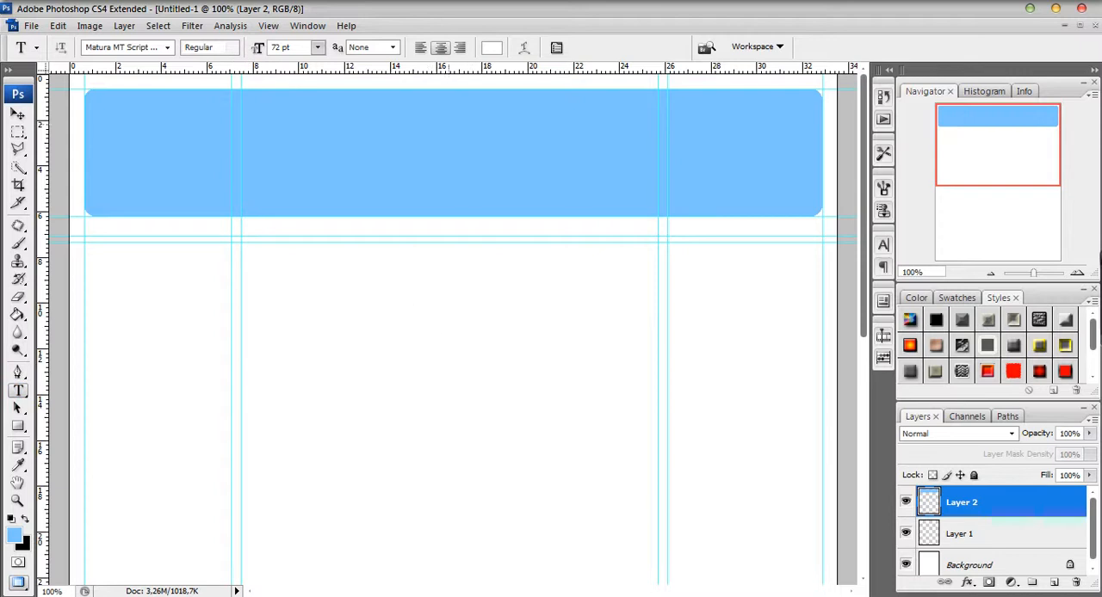
left_click(281, 159)
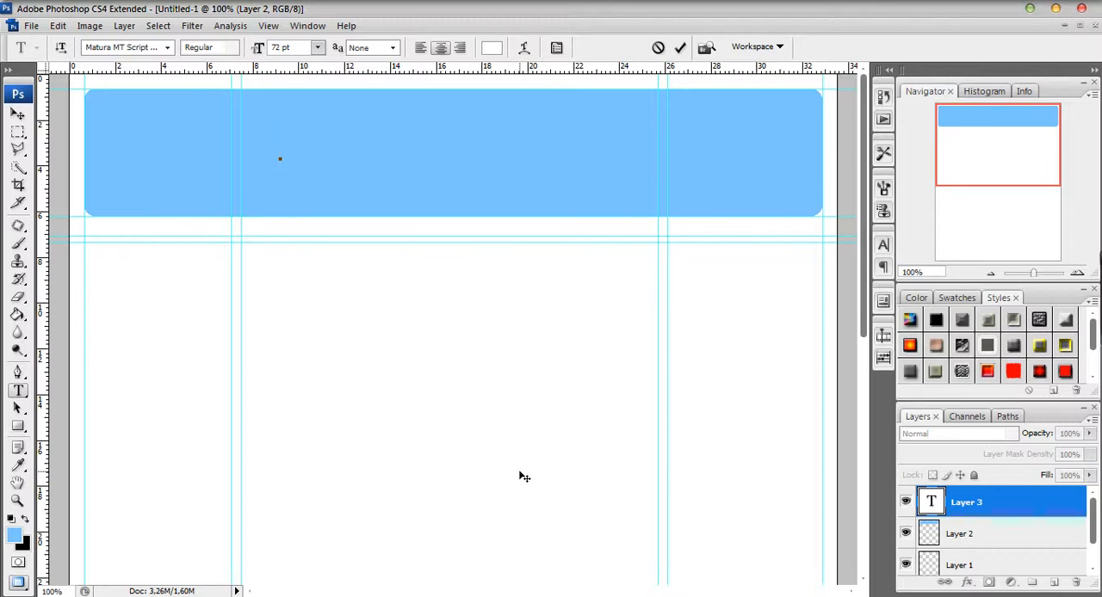
type("We")
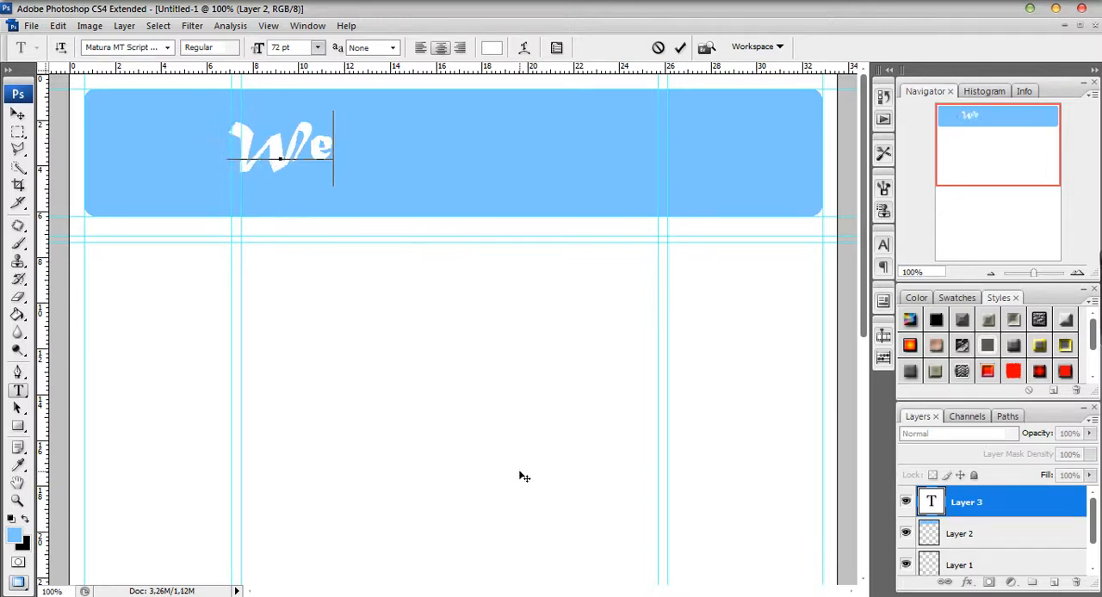
type("b Sites")
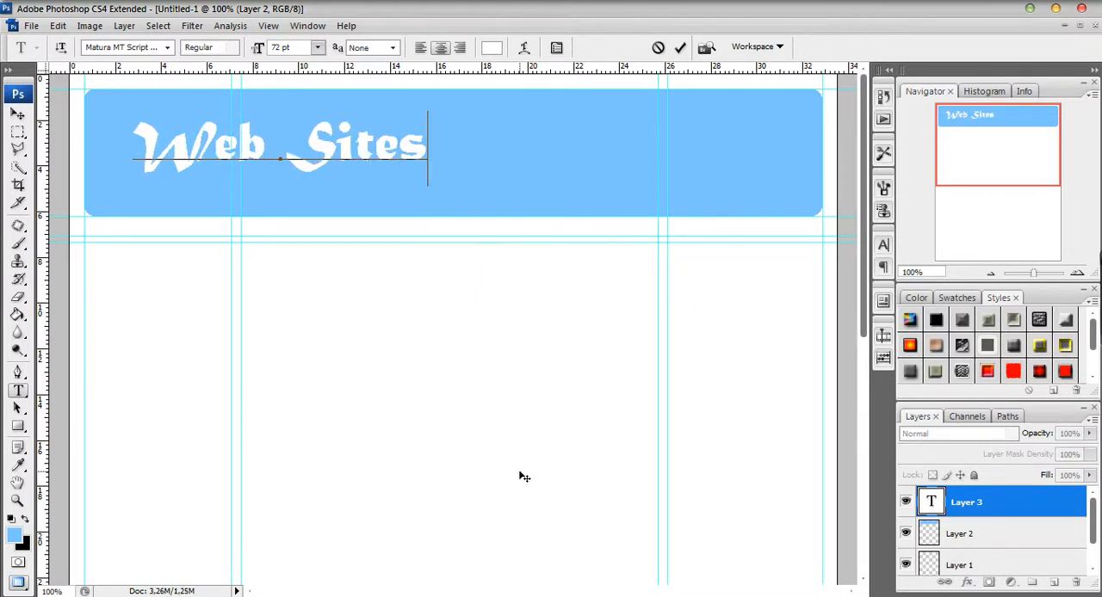
Set the "Web Sites" text to 48 pt and move it to the header's upper-left corner.
left_click_drag(413, 177, 145, 110)
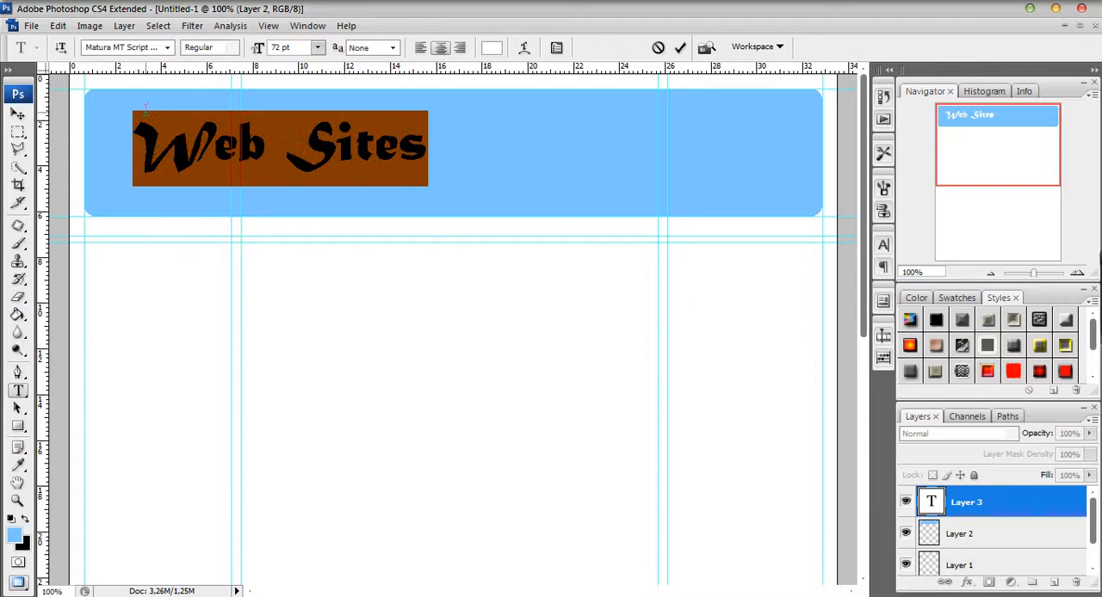
left_click(316, 47)
left_click(307, 267)
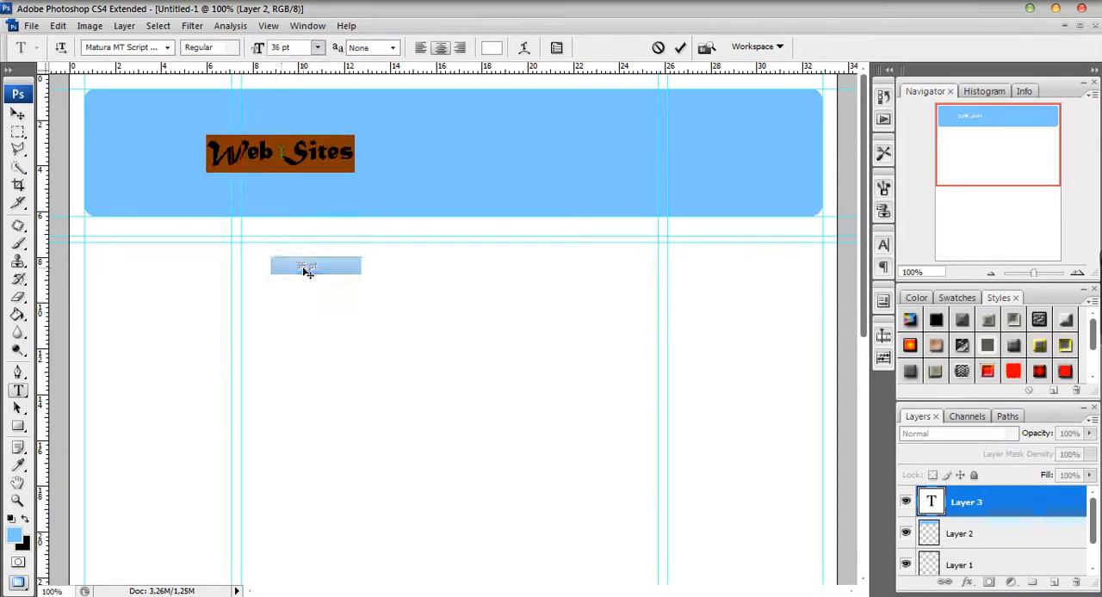
left_click(317, 47)
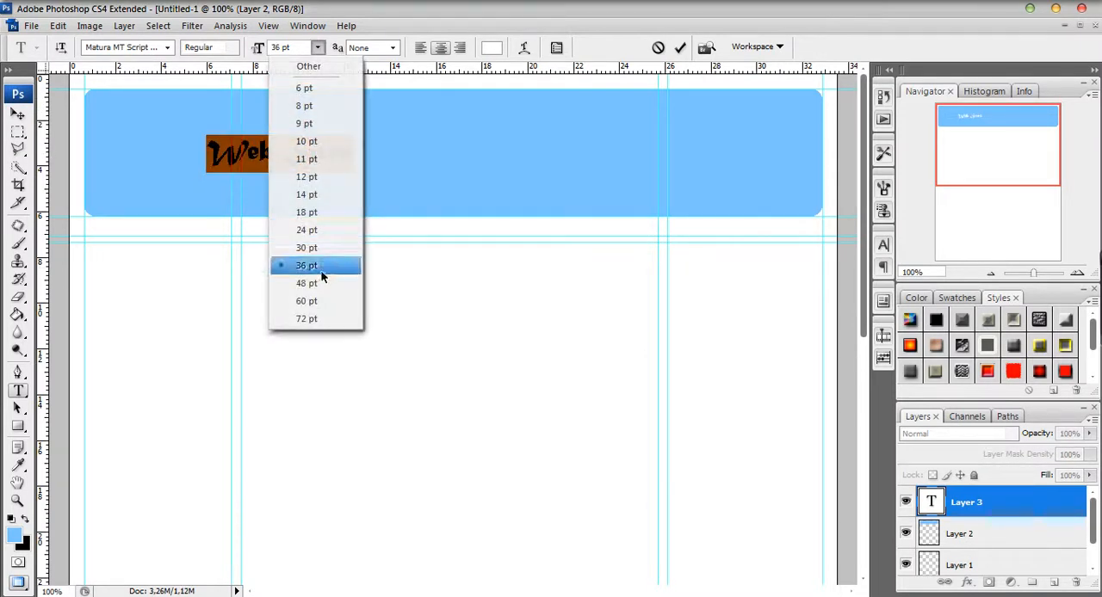
left_click(317, 284)
left_click_drag(357, 356, 278, 323)
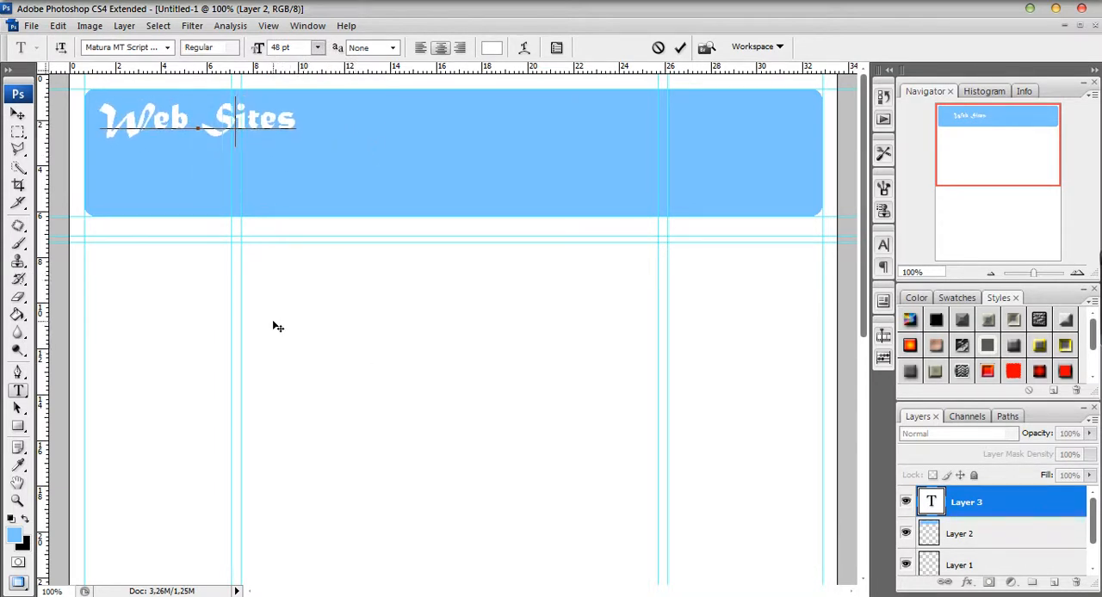
left_click(1007, 502)
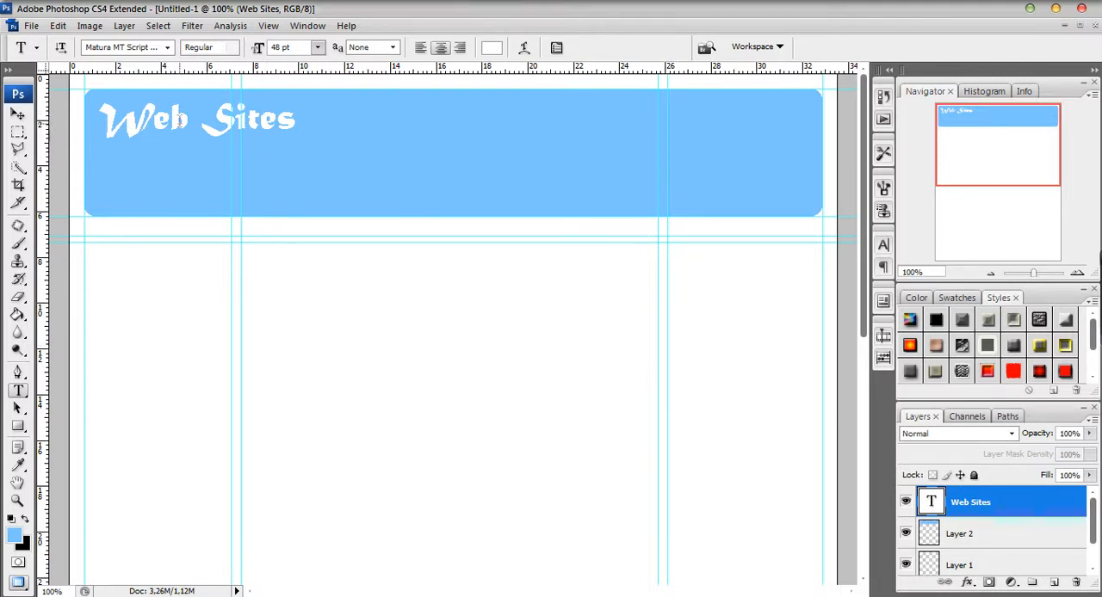
Add a separate 48 pt text "C.S" and place it just below the end of "Web Sites".
left_click(171, 122)
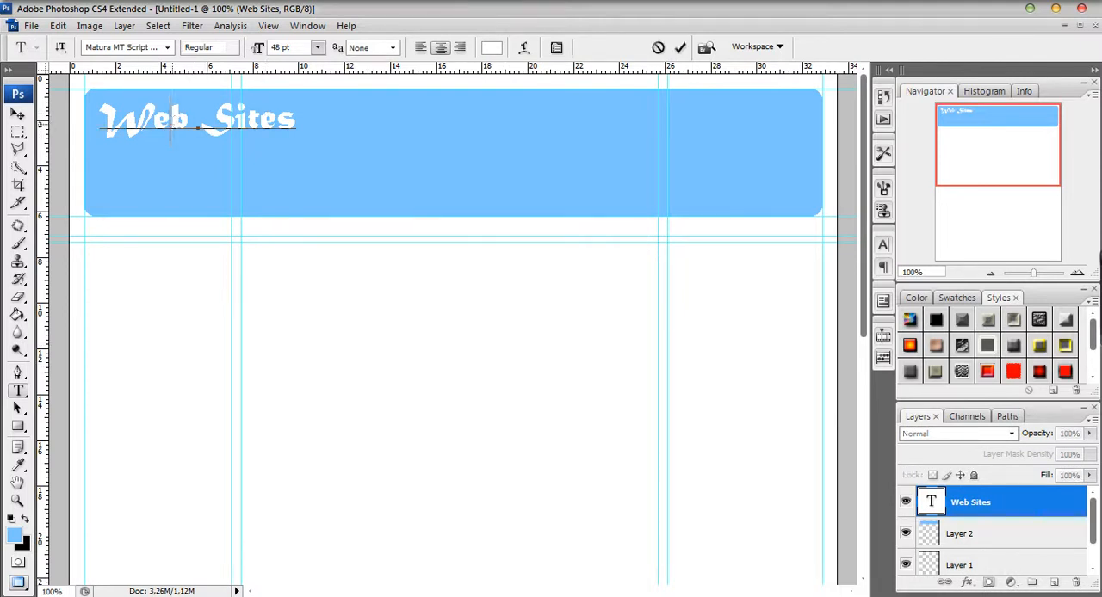
left_click(1005, 498)
left_click(364, 190)
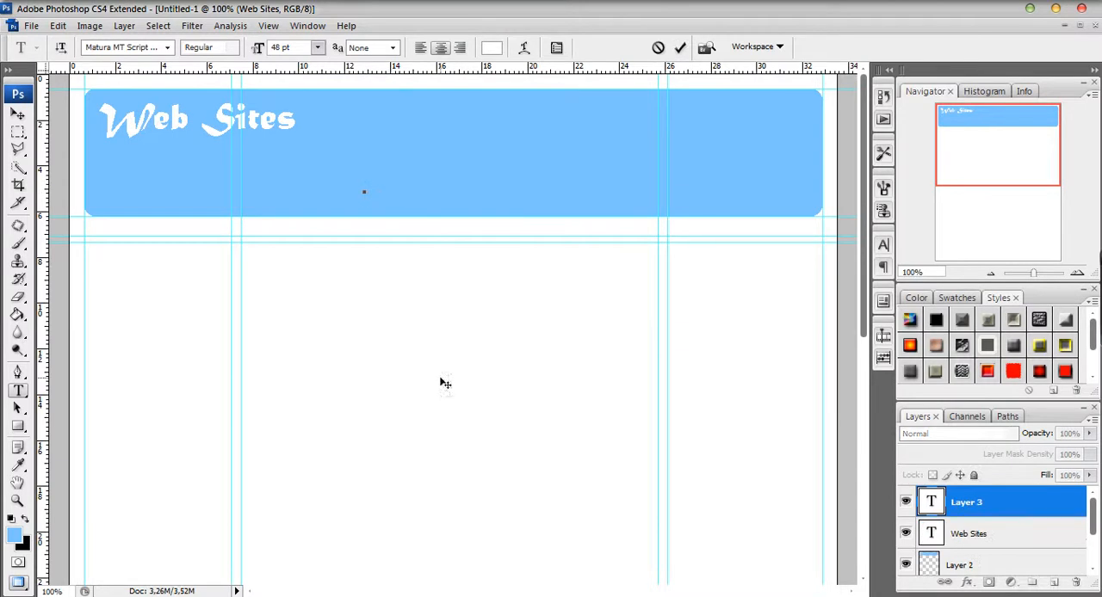
type("Cs")
key("BackSpace")
type("S")
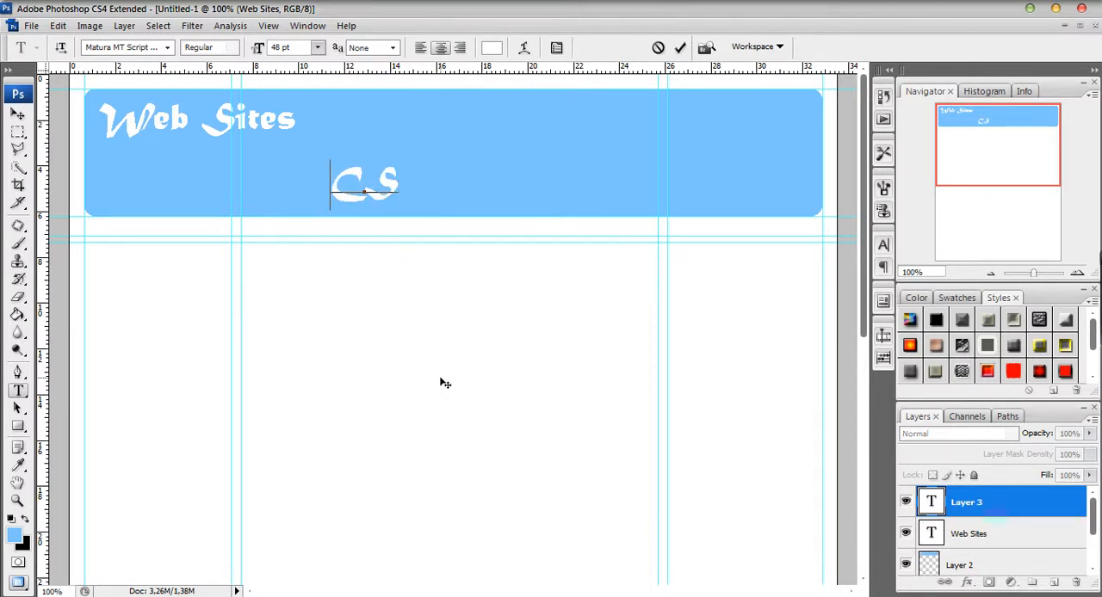
left_click_drag(416, 223, 315, 253)
left_click(1031, 511)
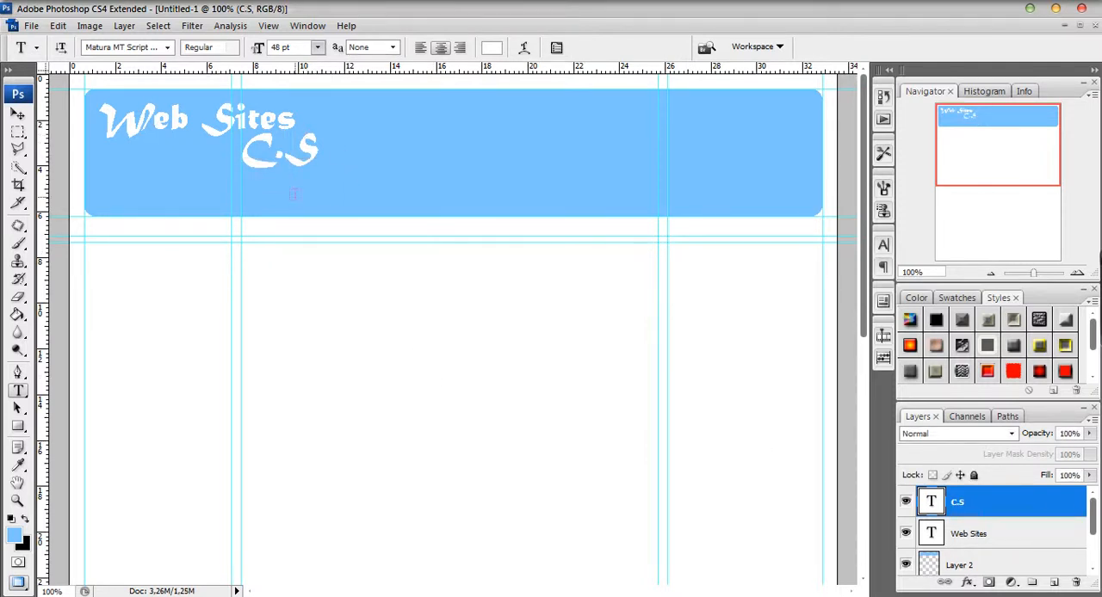
Create a new layer directly above the blue header layer and select a rectangle about 31 by 5 cm just inside the header's edges.
left_click(1054, 567)
left_click_drag(1094, 532, 1095, 544)
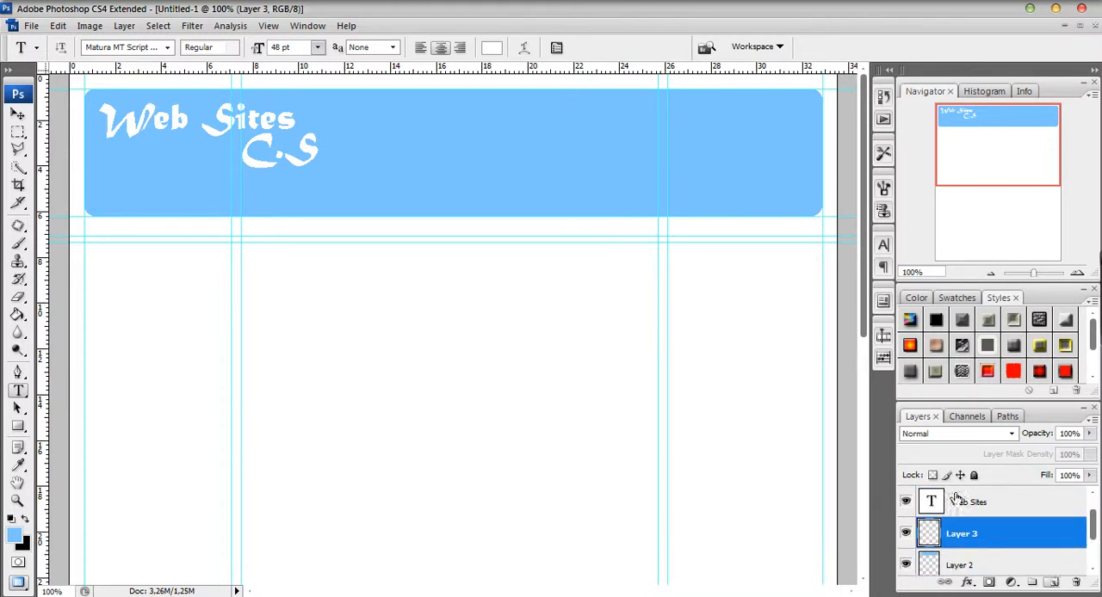
left_click(19, 132)
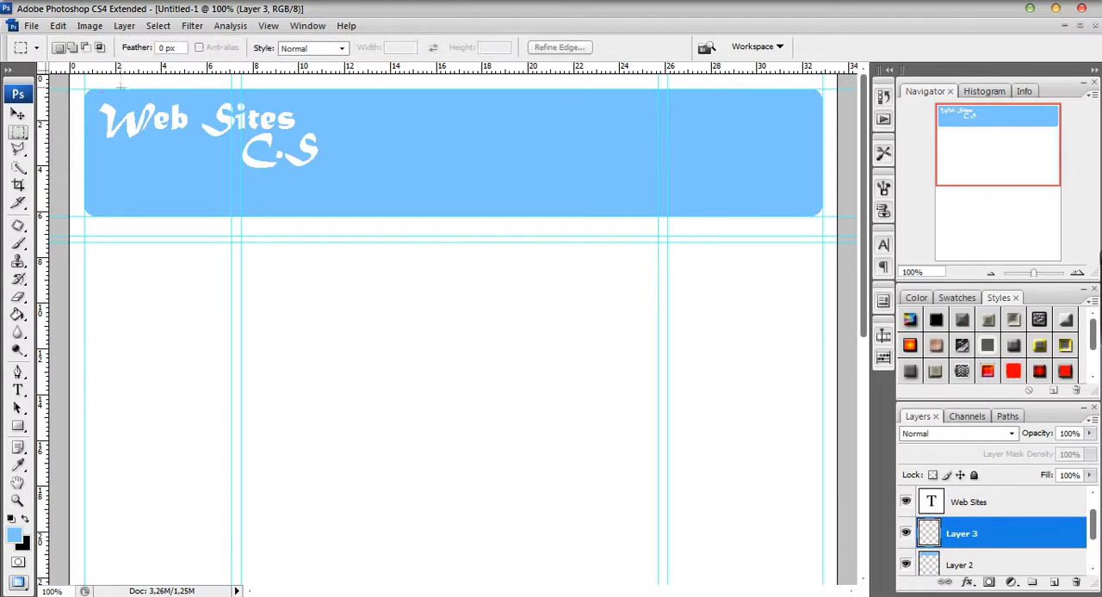
left_click_drag(89, 97, 516, 202)
left_click(140, 136)
left_click_drag(334, 186, 811, 208)
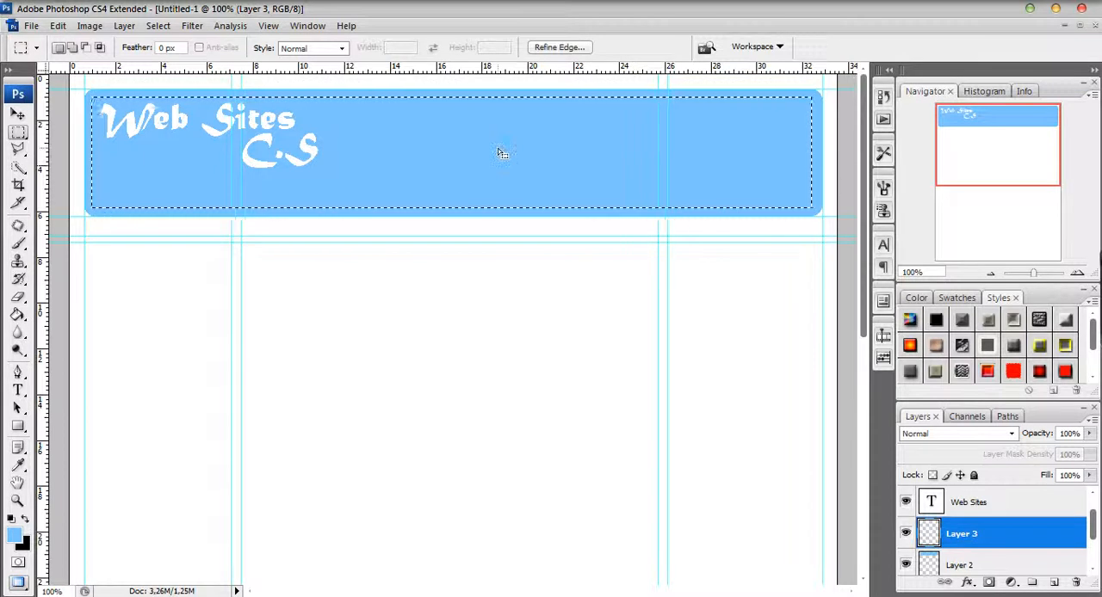
Smooth the inner header selection's corners with a sample radius of 5 pixels.
left_click(158, 25)
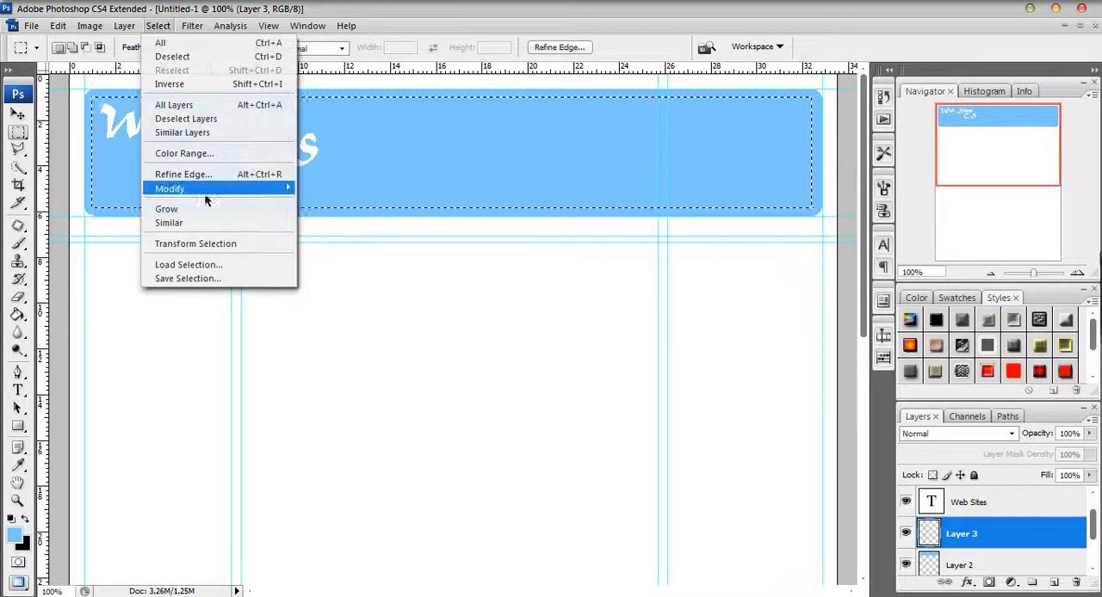
mouse_move(229, 191)
left_click(322, 202)
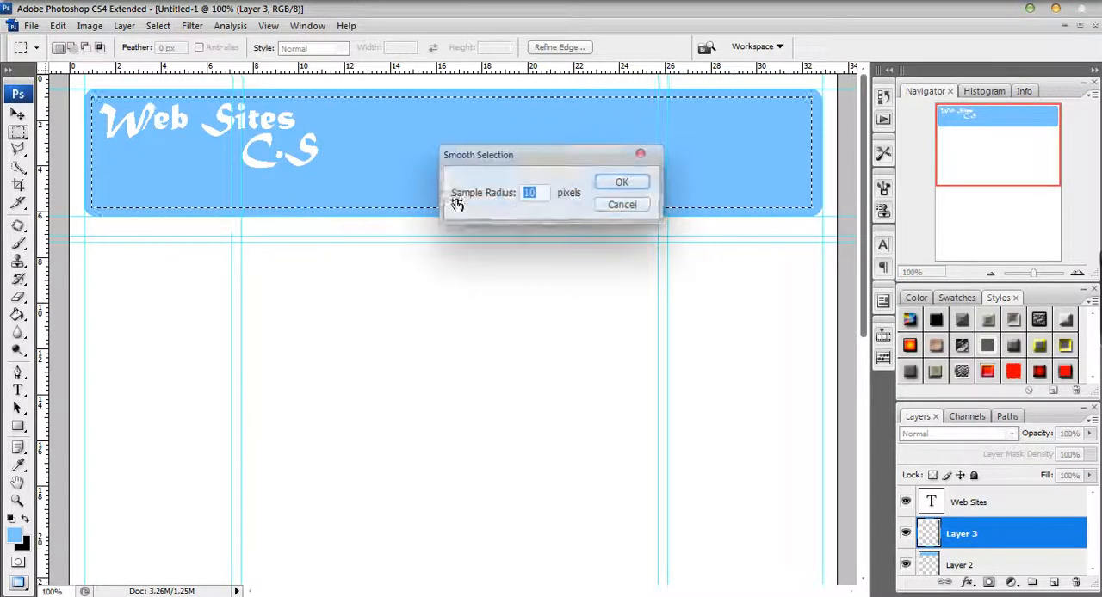
type("5")
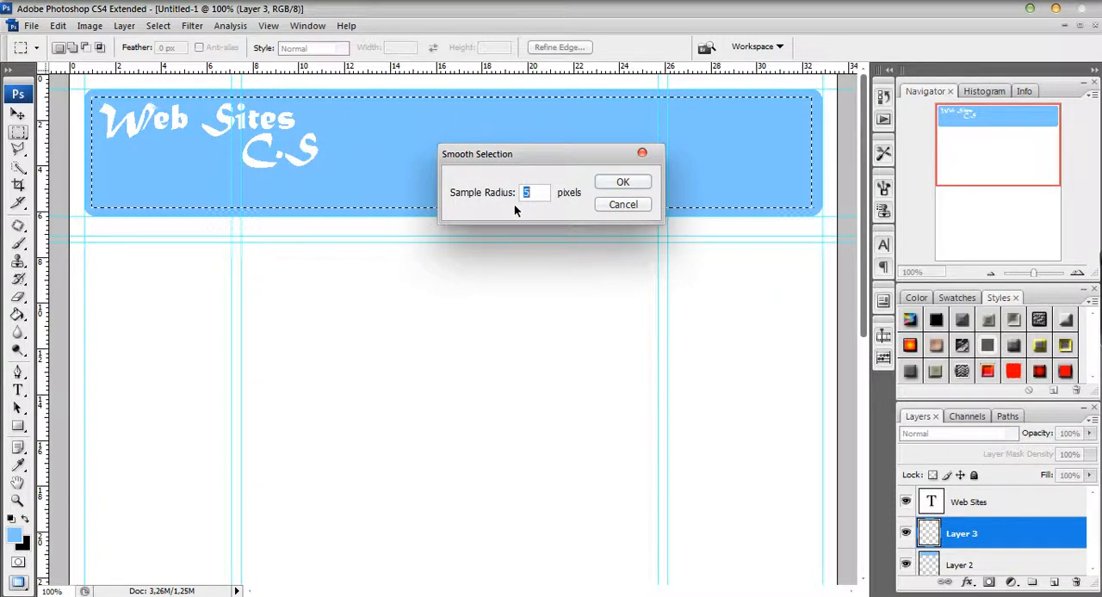
left_click(632, 181)
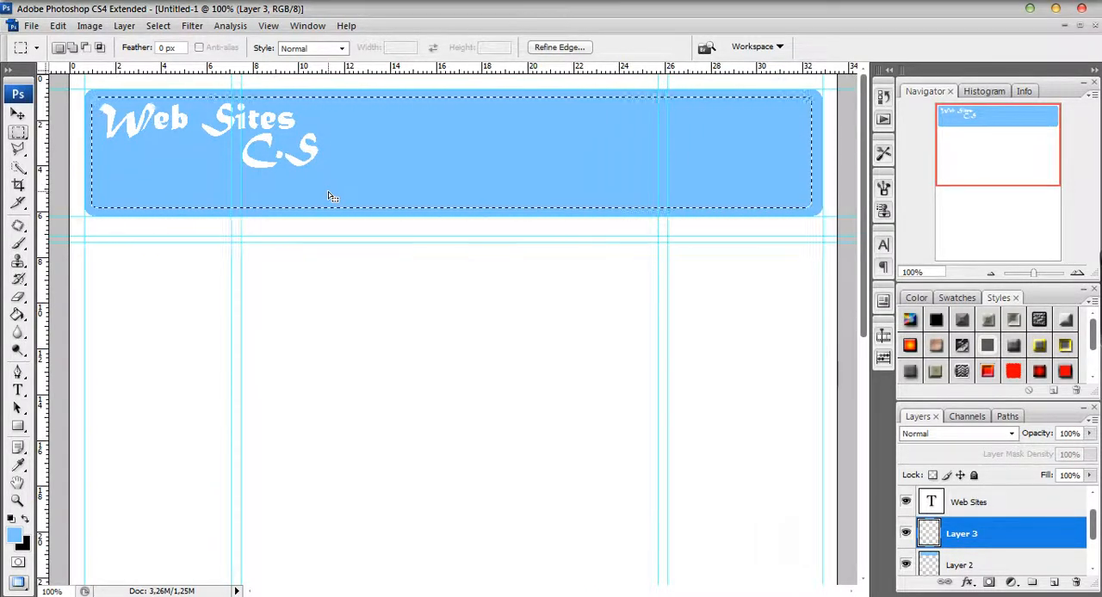
Set the foreground colour to #b7defe and apply a vertical foreground-to-transparent gradient inside the inner header selection on Layer 3.
left_click(13, 536)
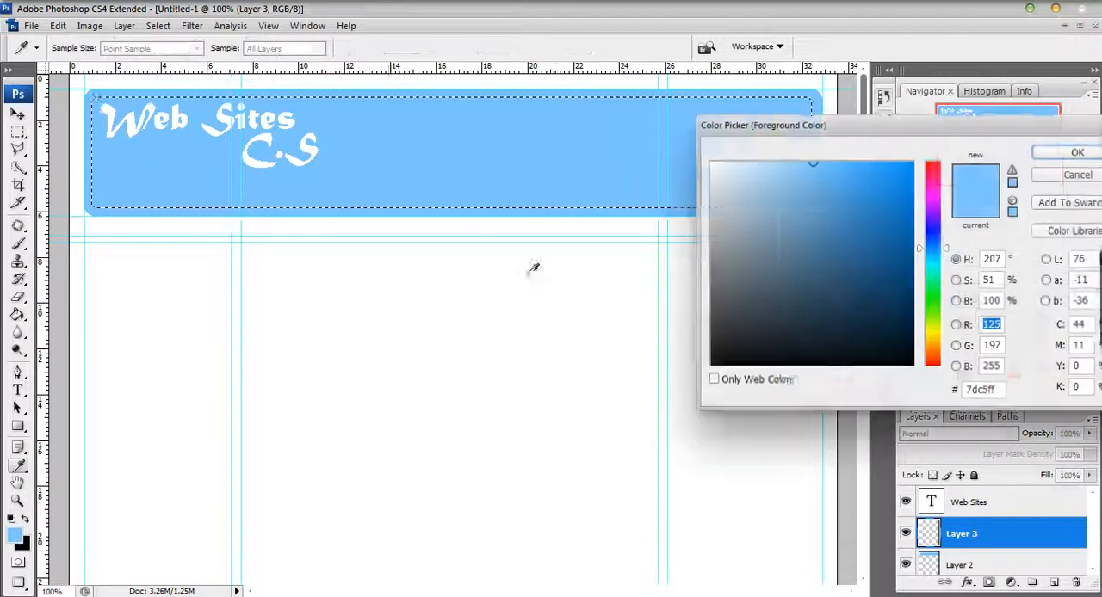
left_click(765, 161)
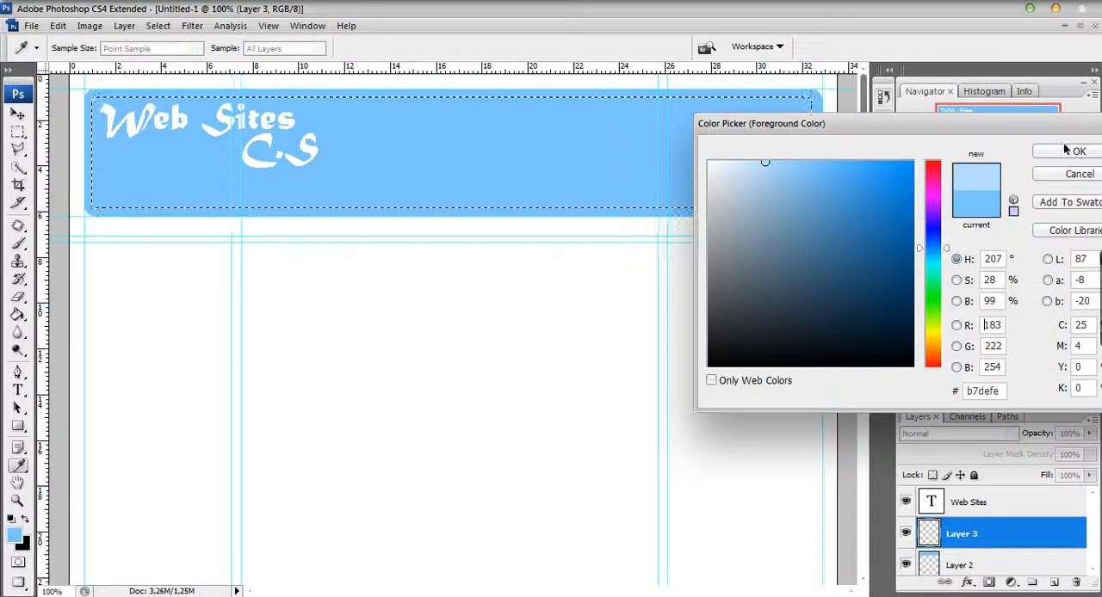
left_click(1076, 152)
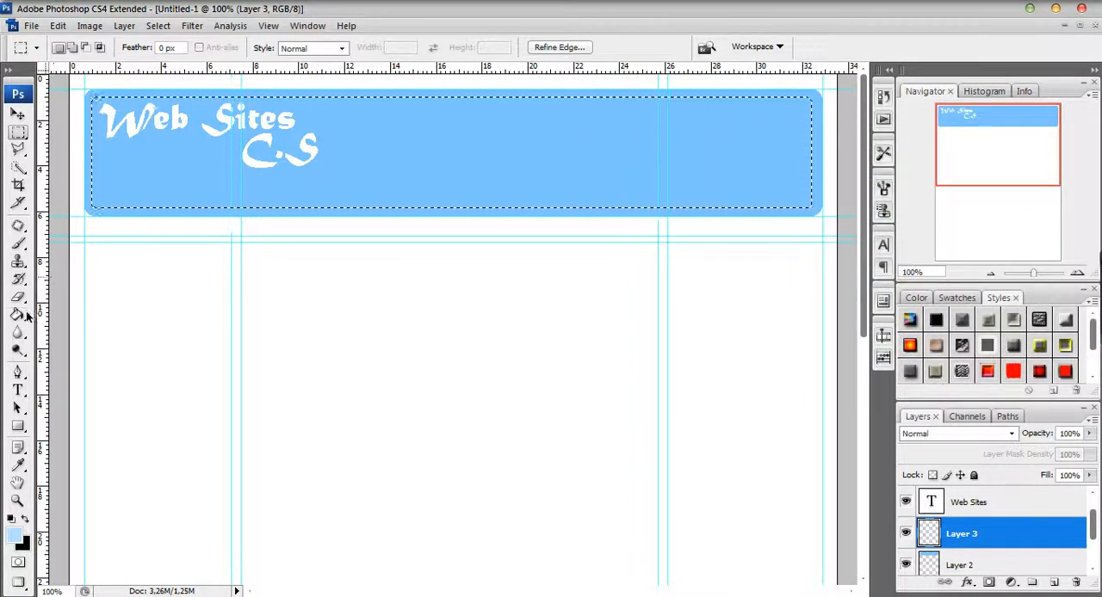
left_click_drag(18, 316, 19, 316)
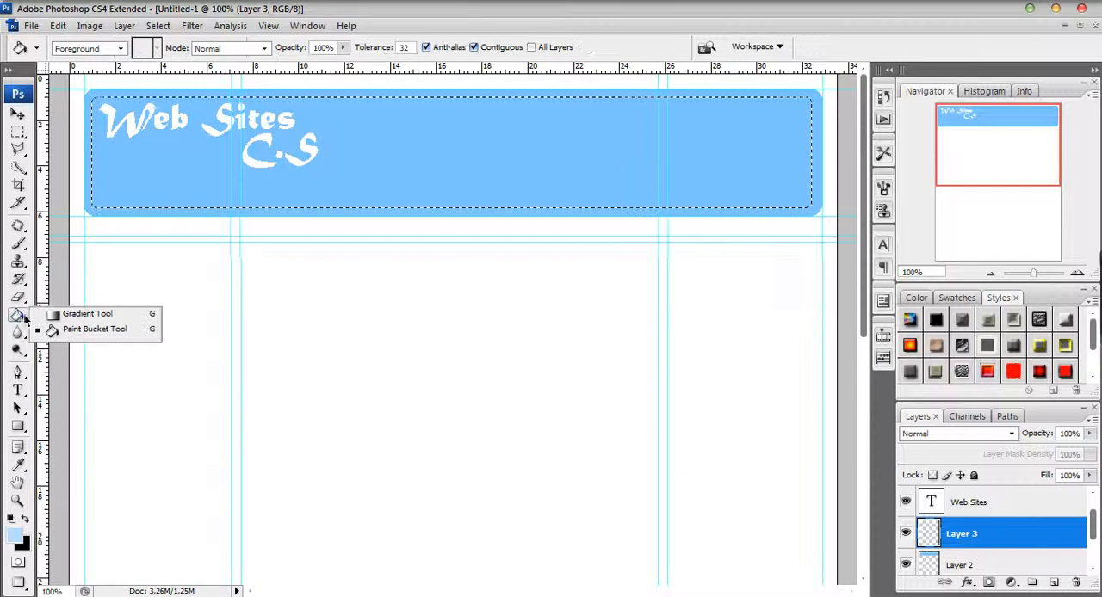
left_click(86, 316)
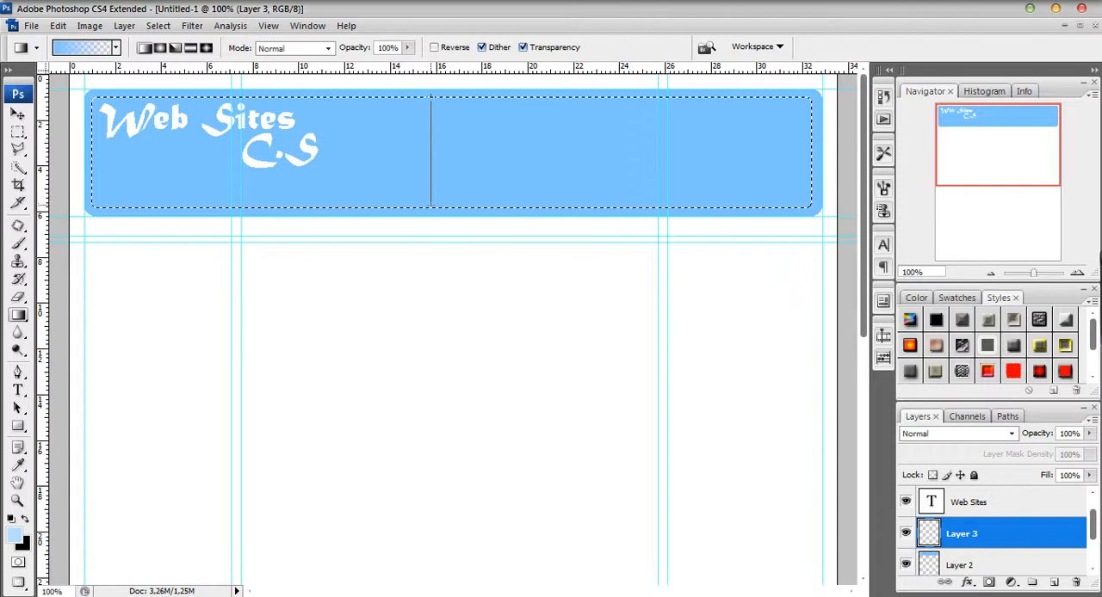
left_click_drag(431, 208, 431, 209)
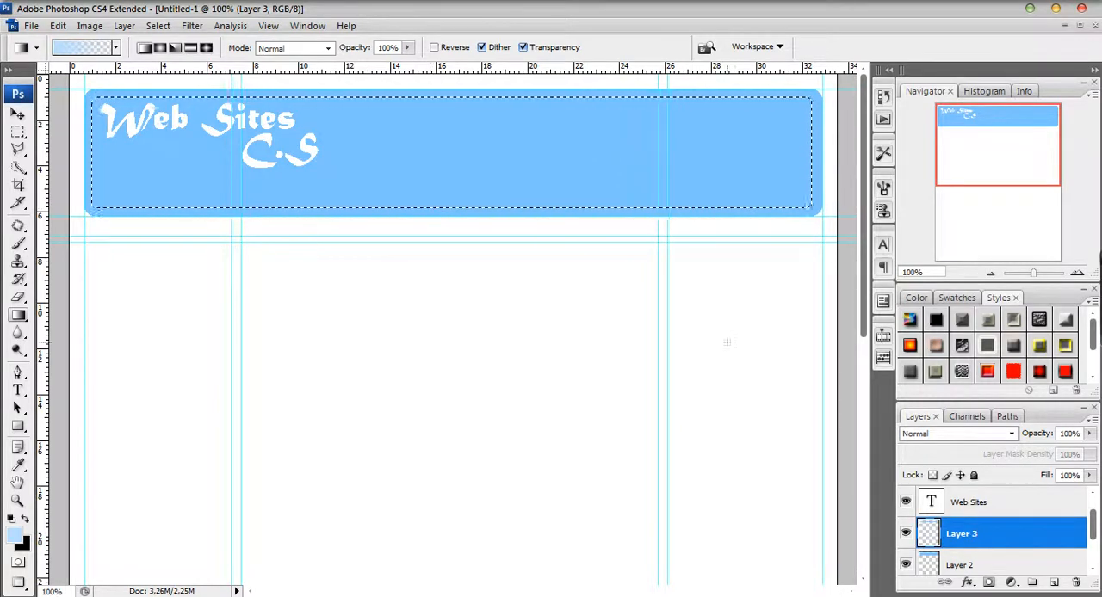
Merge Layer 3 down into the blue header layer, Layer 2.
left_click(1091, 572)
mouse_move(1015, 512)
left_mouse_down()
mouse_move(1019, 551)
mouse_move(1019, 497)
left_mouse_up()
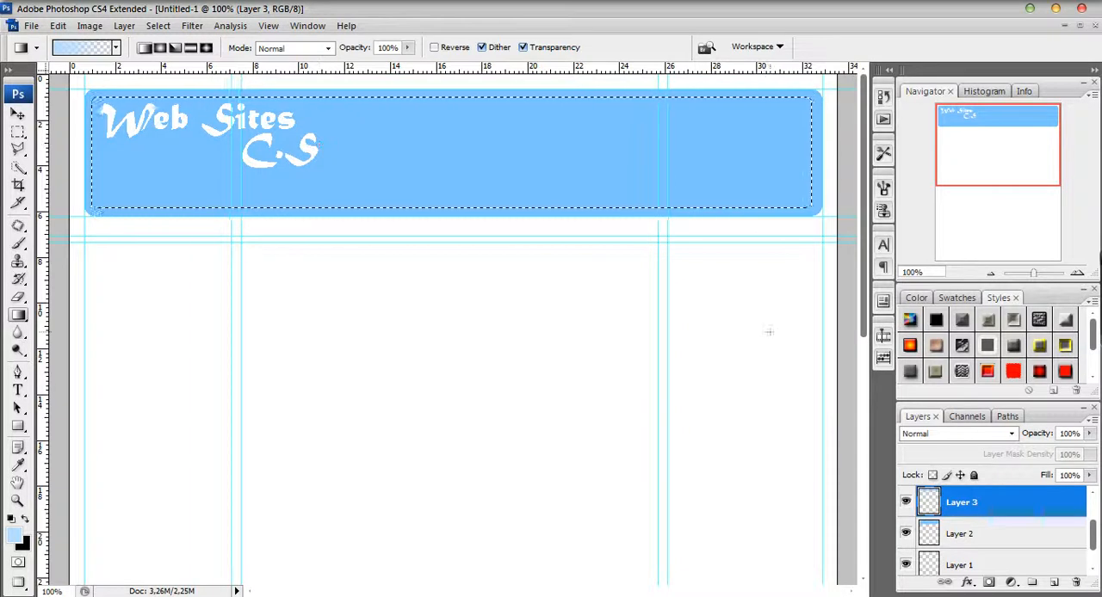
mouse_move(1094, 551)
left_mouse_down()
mouse_move(1095, 523)
mouse_move(1095, 533)
left_mouse_up()
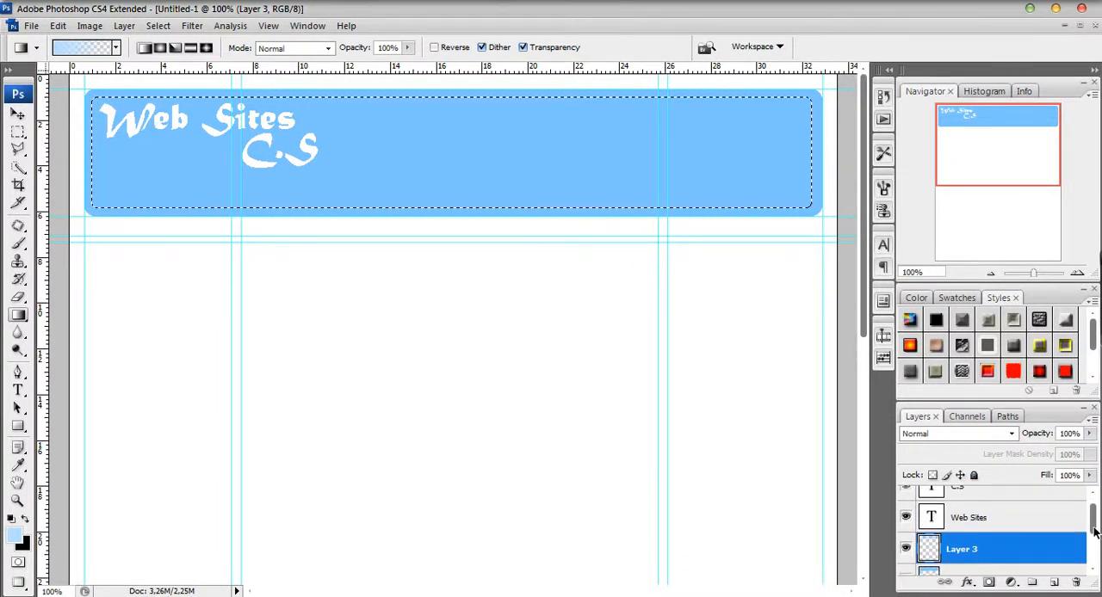
key("ctrl+e")
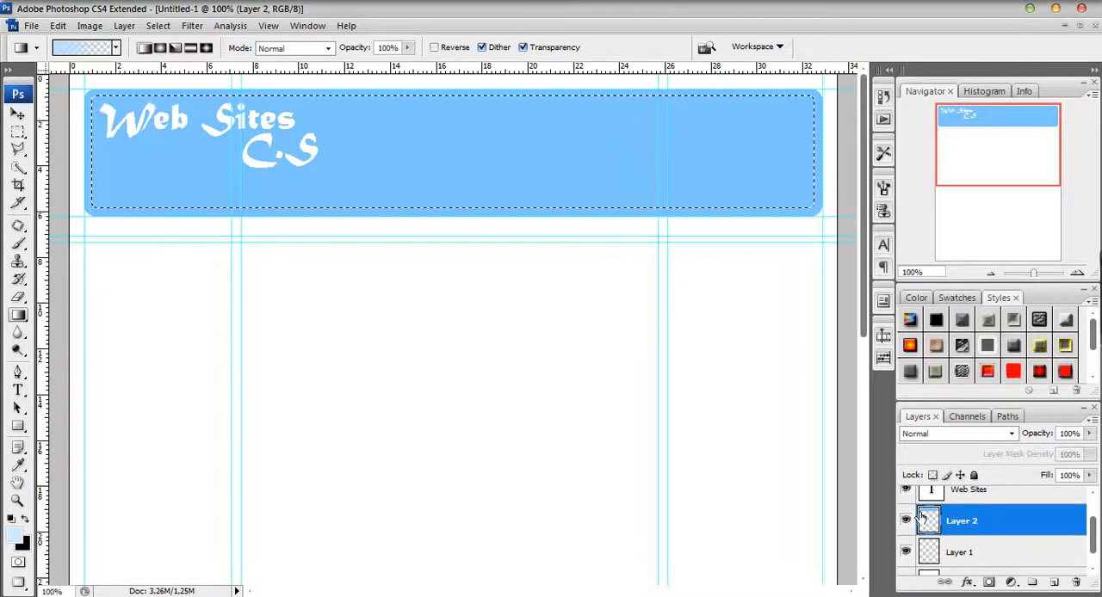
Clear the inner header selection and add a layer mask to the whole header layer, Layer 2.
left_click(988, 582)
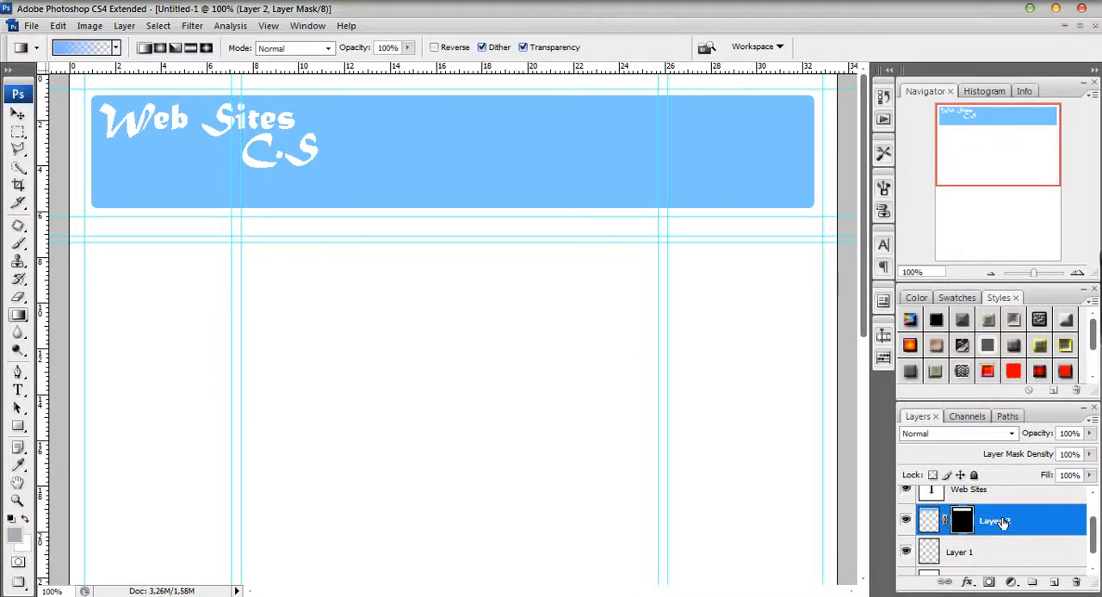
key("ctrl+z")
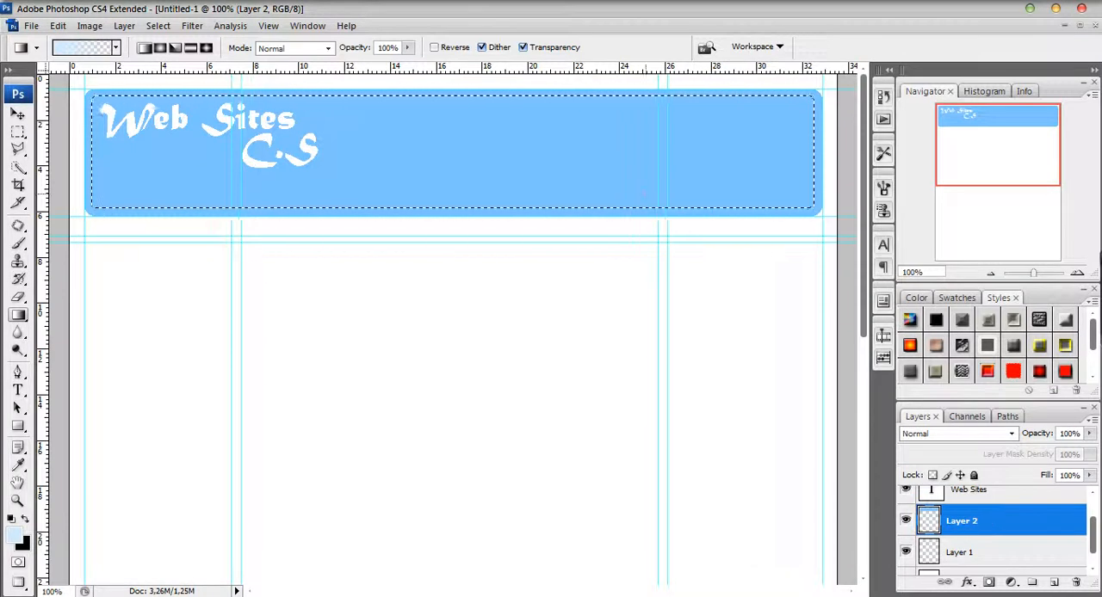
key("ctrl+d")
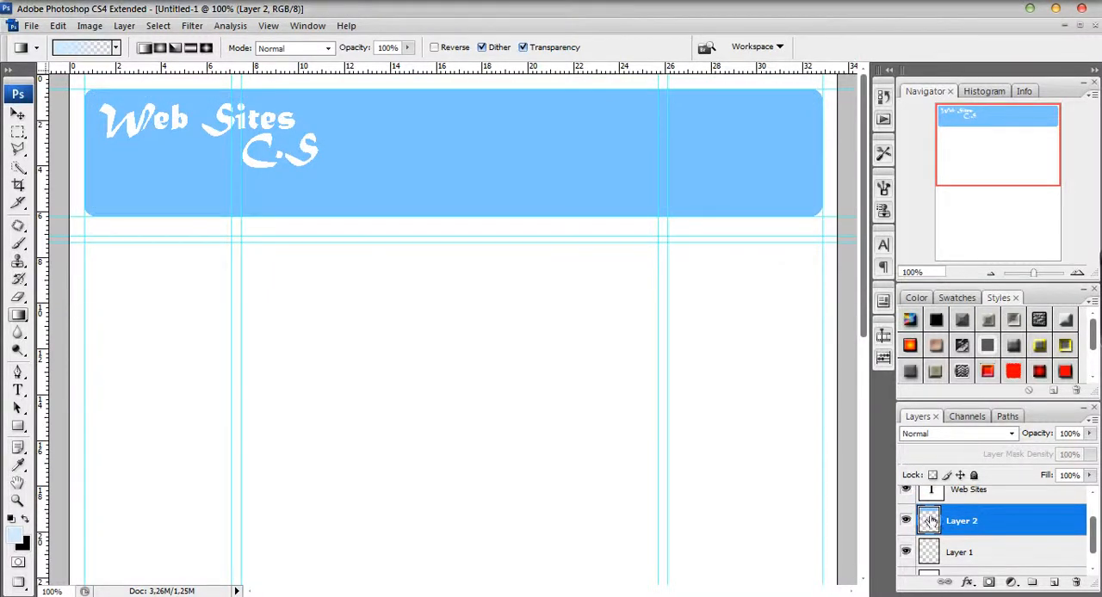
left_click(980, 550)
left_click(962, 525)
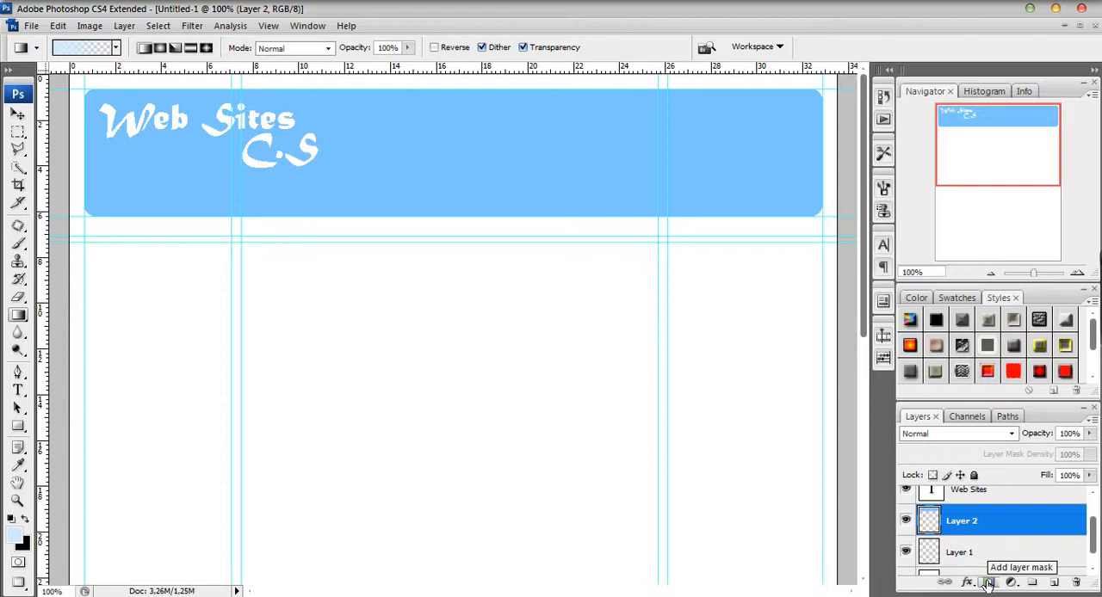
left_click(989, 583)
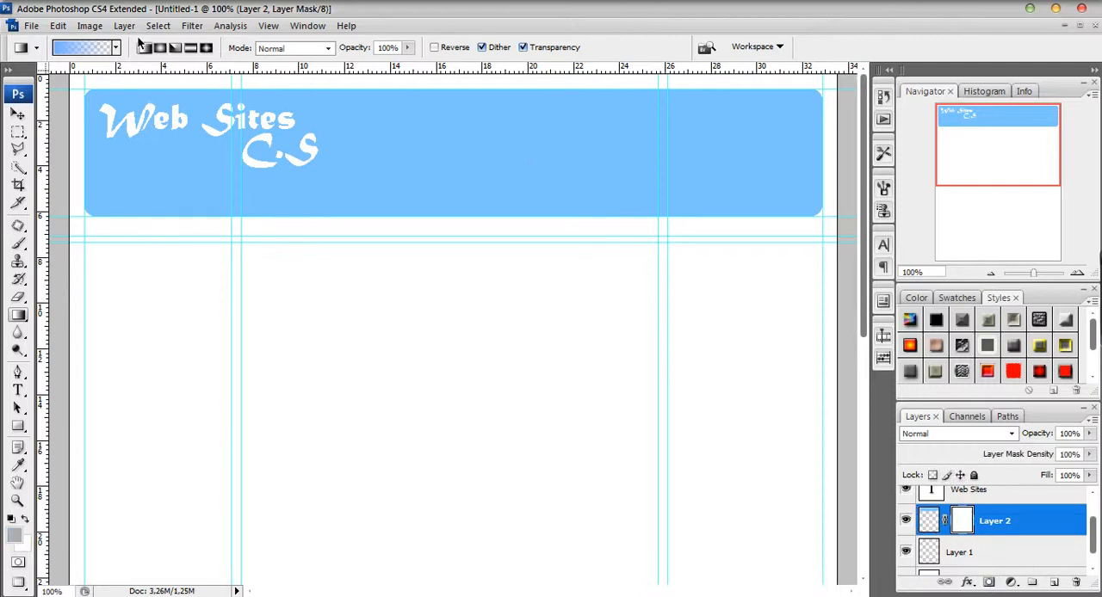
Select a rectangle about 31.5 by 5 cm just inside the header's edges and smooth its corners with a 5-pixel sample radius.
left_click(17, 132)
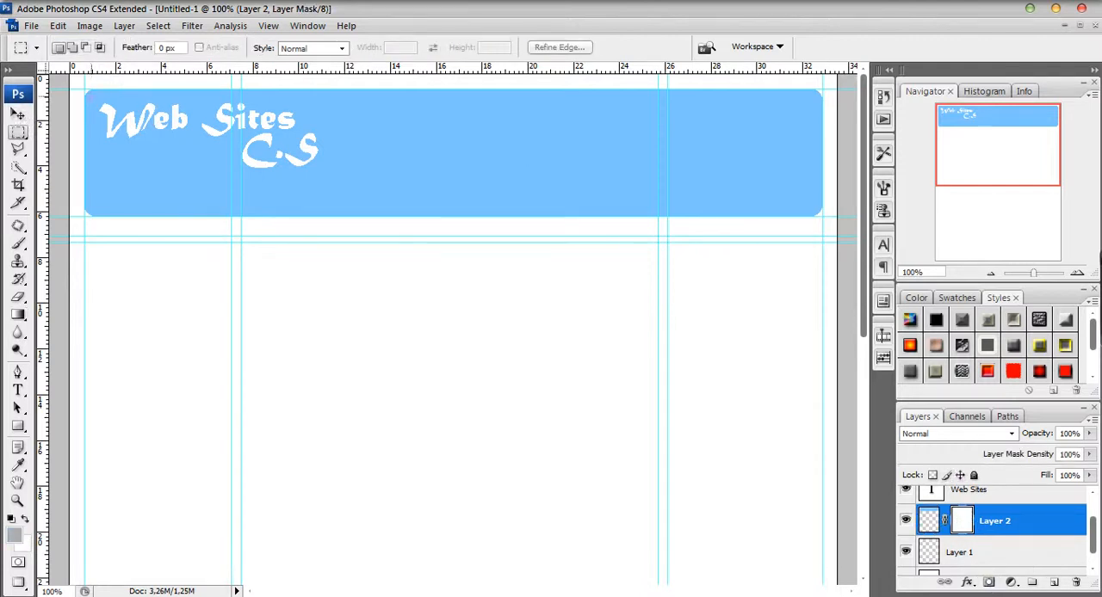
left_click_drag(166, 174, 815, 208)
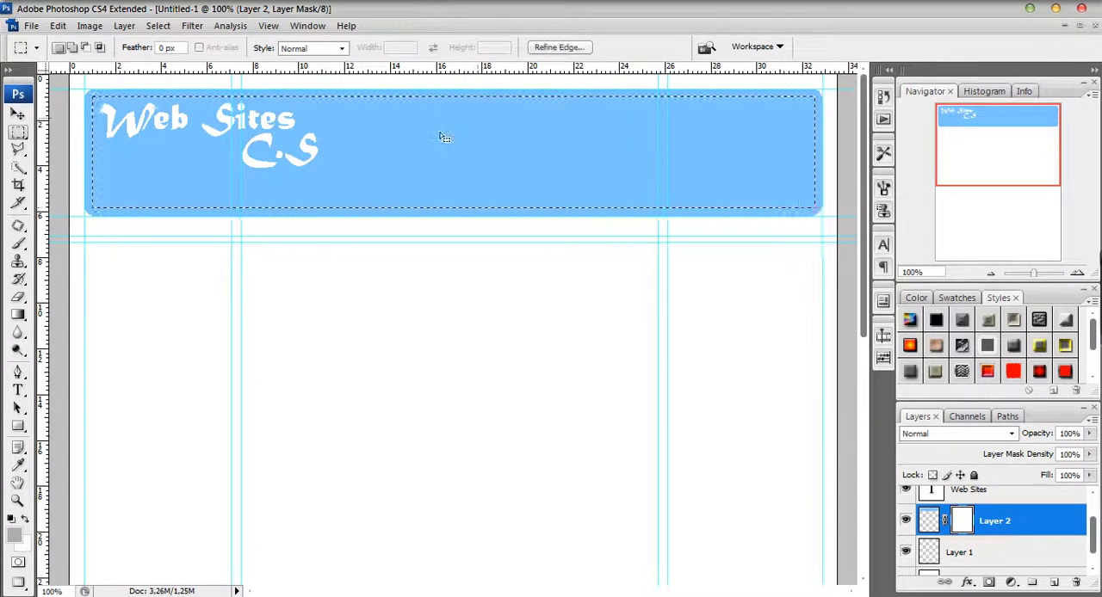
left_click(158, 25)
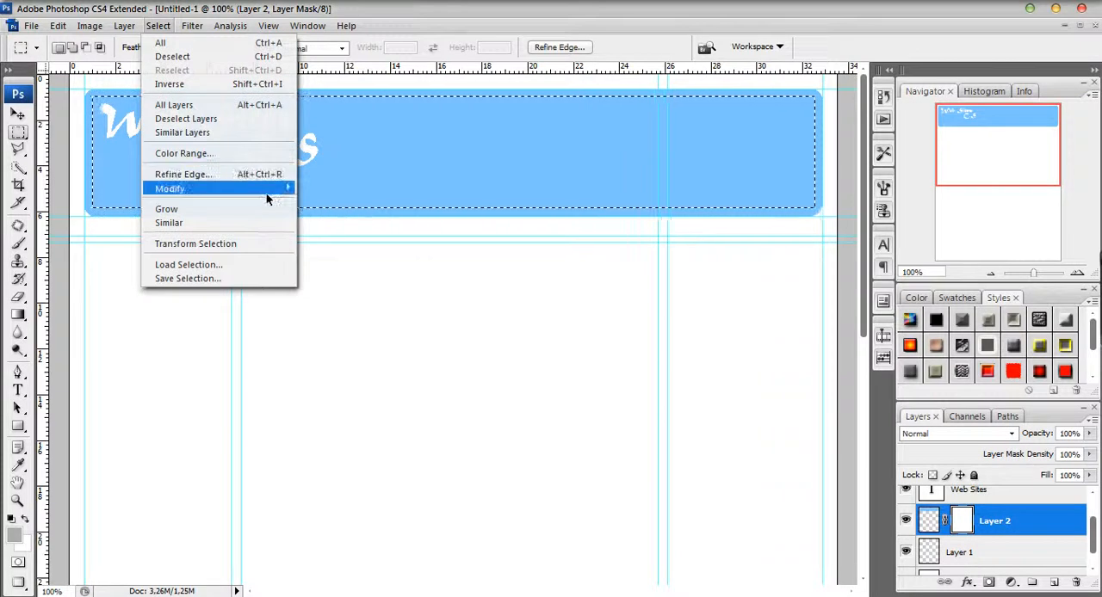
mouse_move(266, 188)
left_click(328, 201)
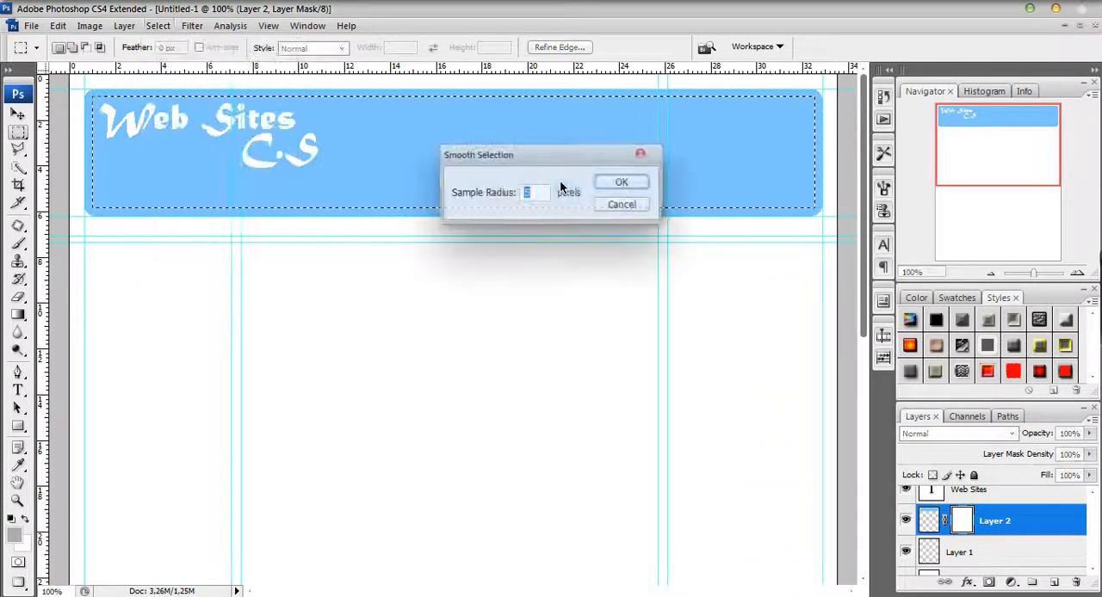
left_click(623, 182)
Apply a vertical gradient using foreground colour #d2e6ff to the selected area of Layer 2's mask and clear the selection.
left_click(18, 314)
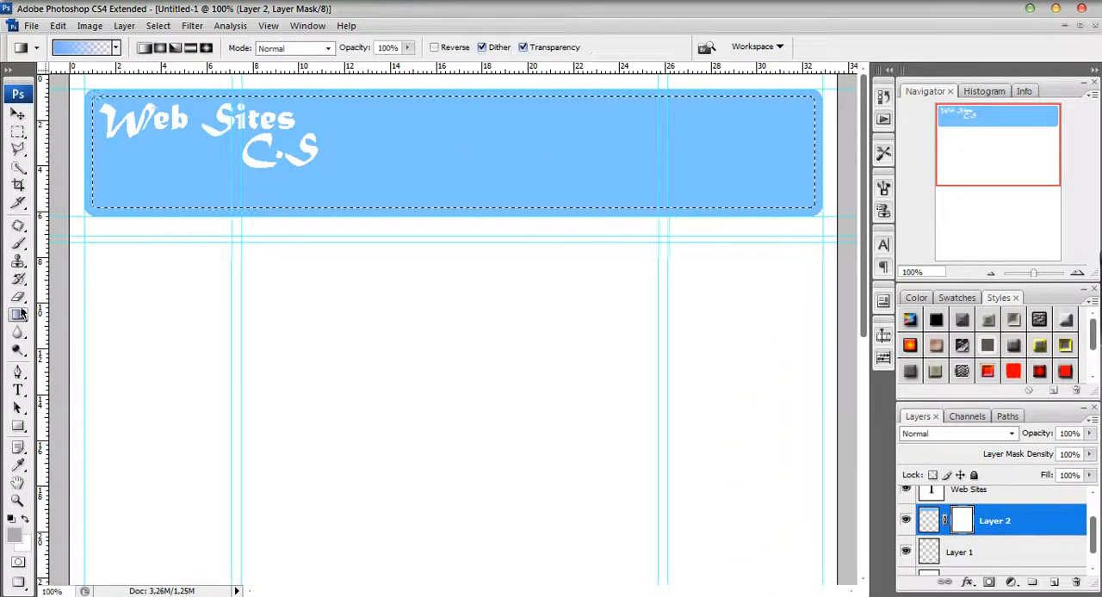
left_click(14, 535)
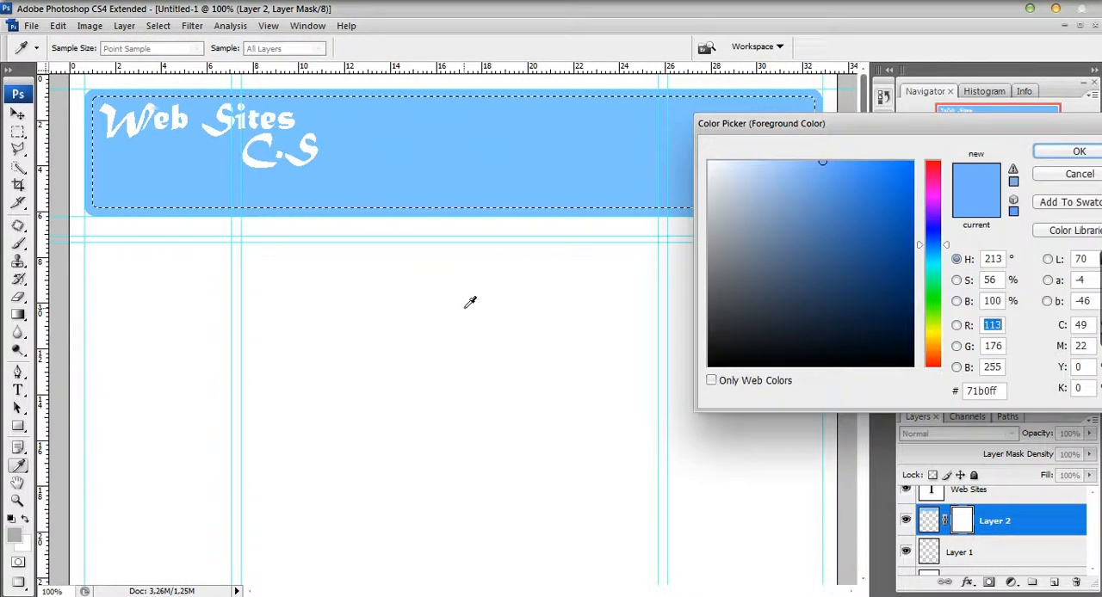
left_click_drag(763, 164, 743, 157)
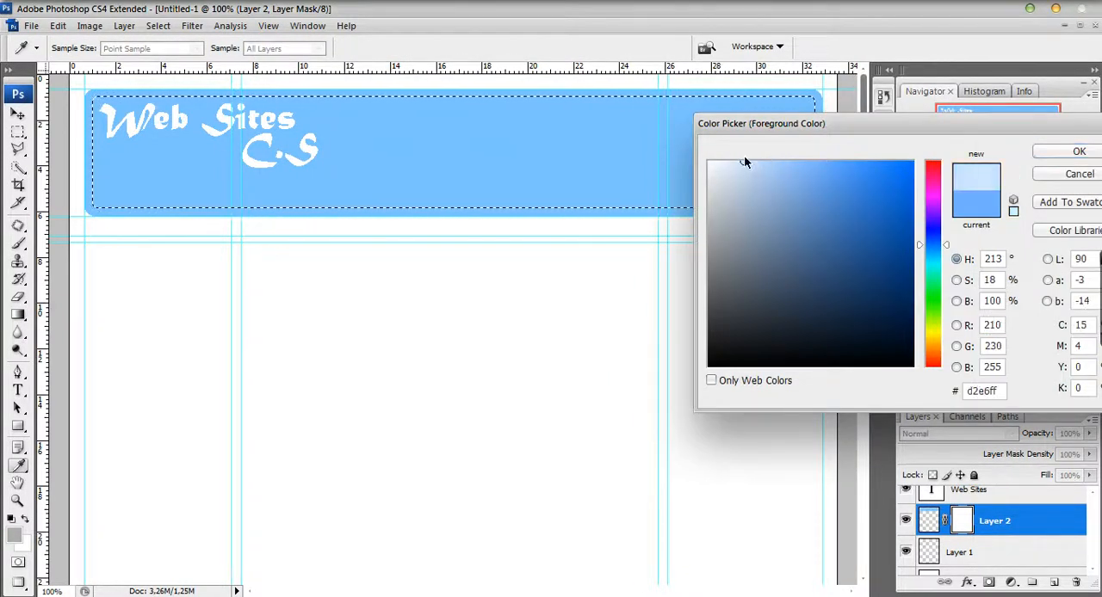
left_click(1079, 152)
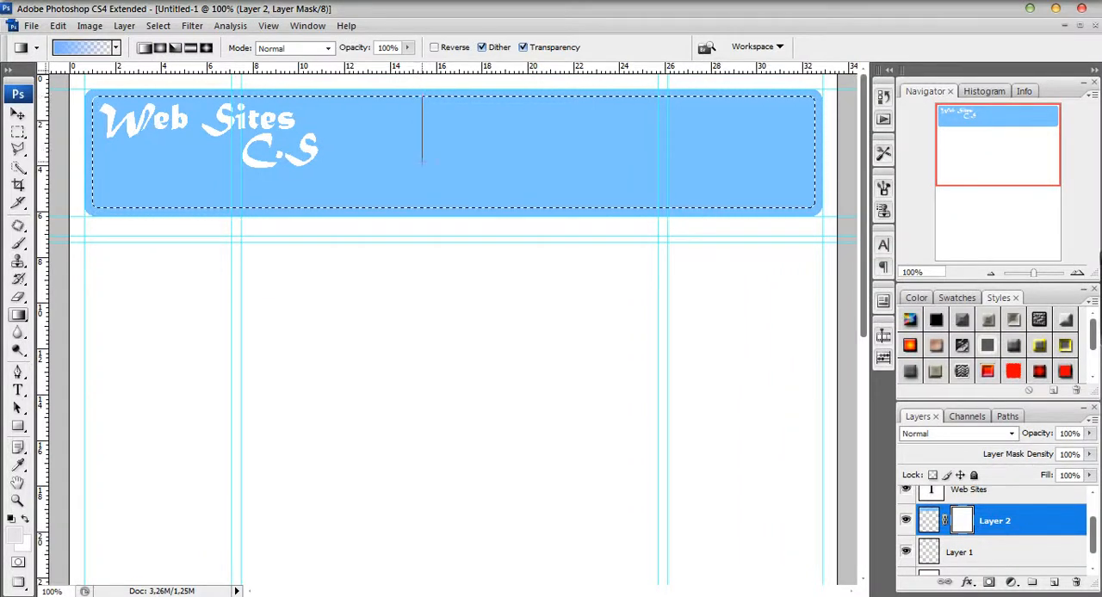
left_click_drag(422, 200, 421, 201)
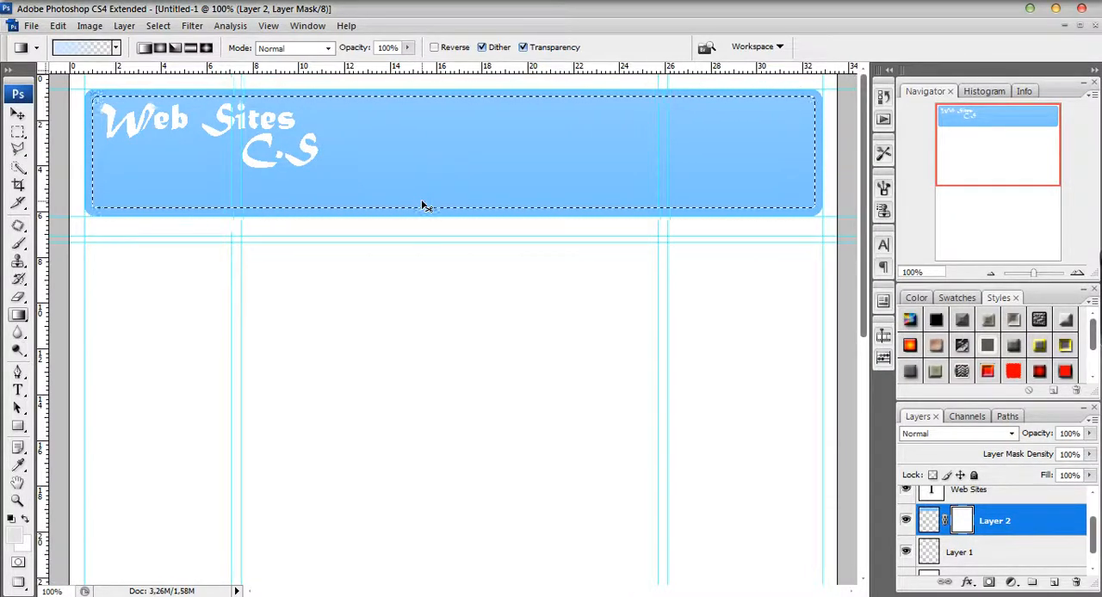
key("ctrl+d")
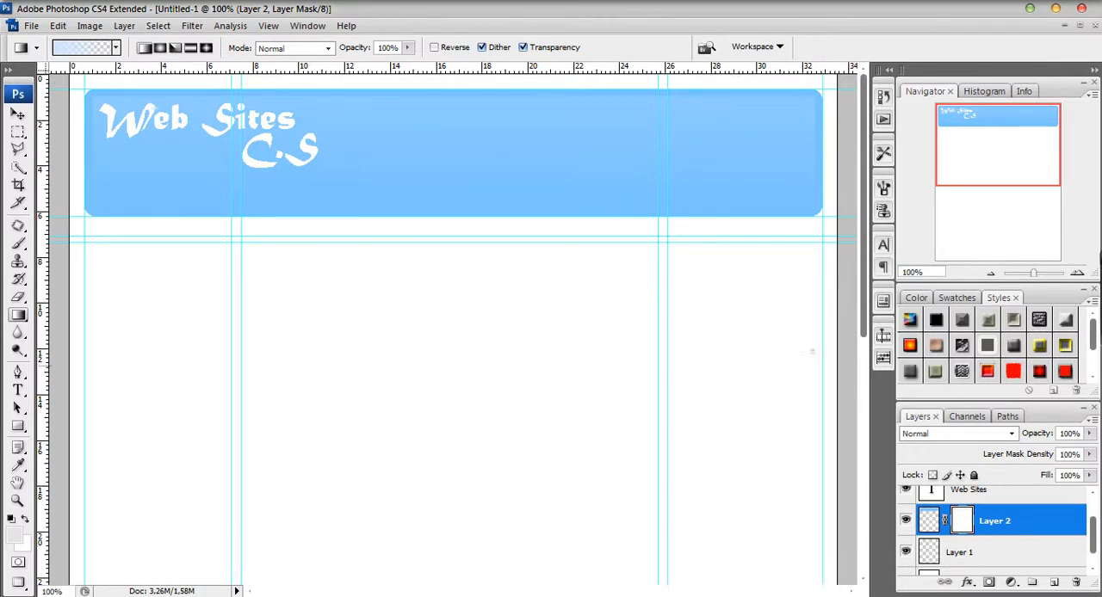
Delete the layer mask from Layer 2 without applying it to the layer.
left_click(928, 520)
left_click(961, 520)
double_click(995, 521)
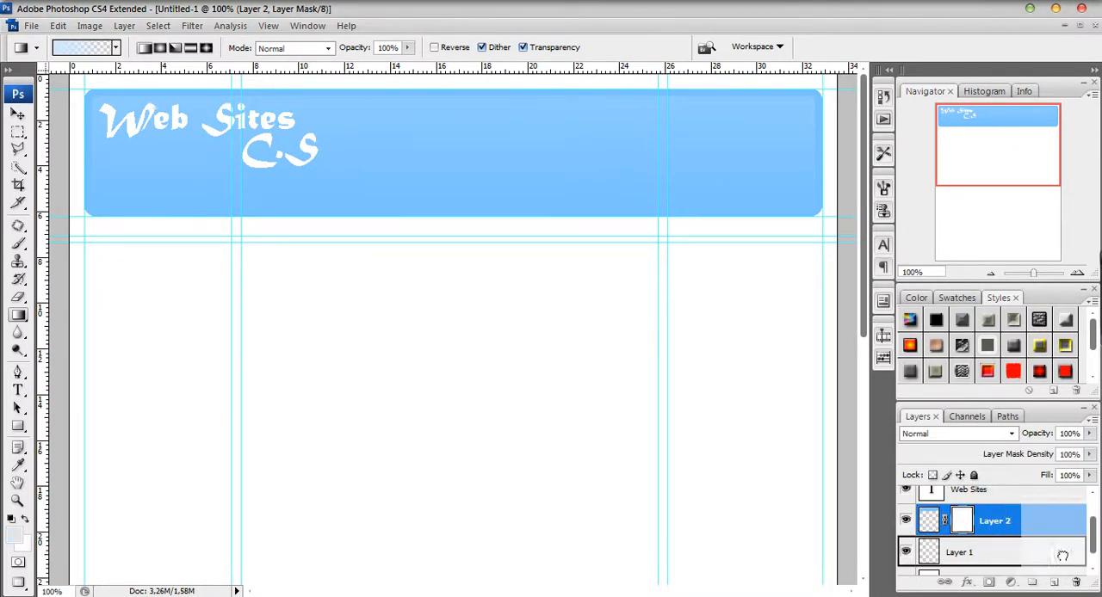
key("Return")
left_click_drag(962, 521, 1079, 585)
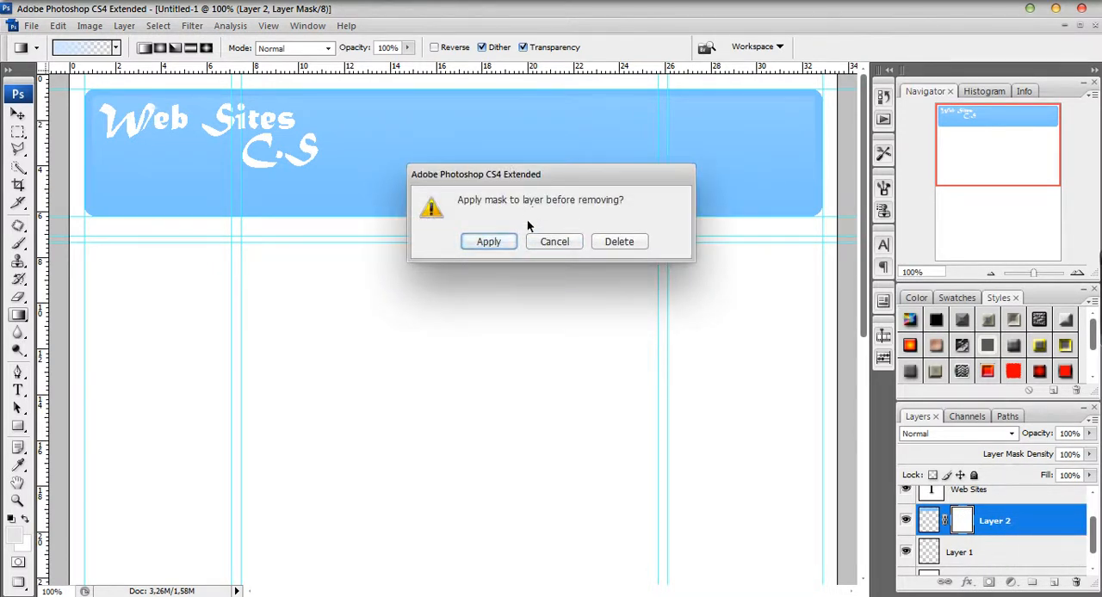
left_click(551, 241)
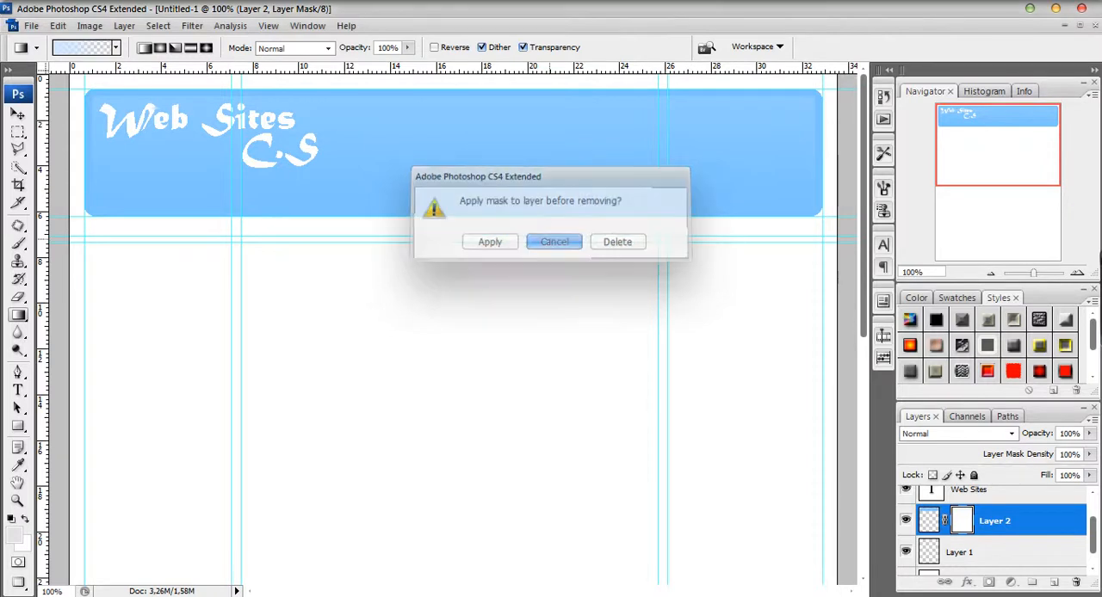
left_click_drag(968, 522, 1076, 582)
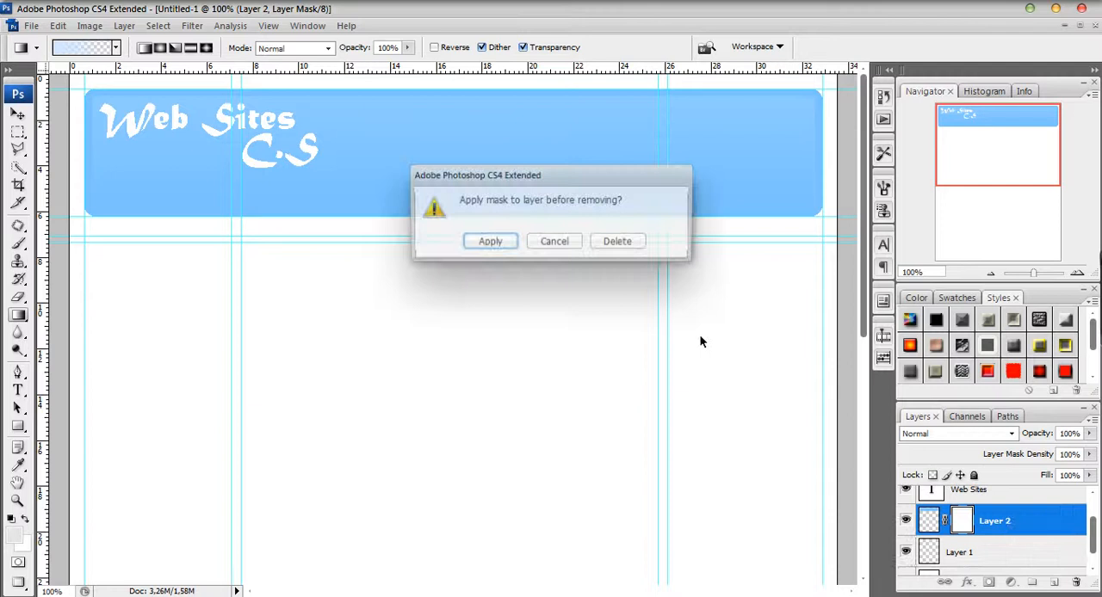
left_click(608, 245)
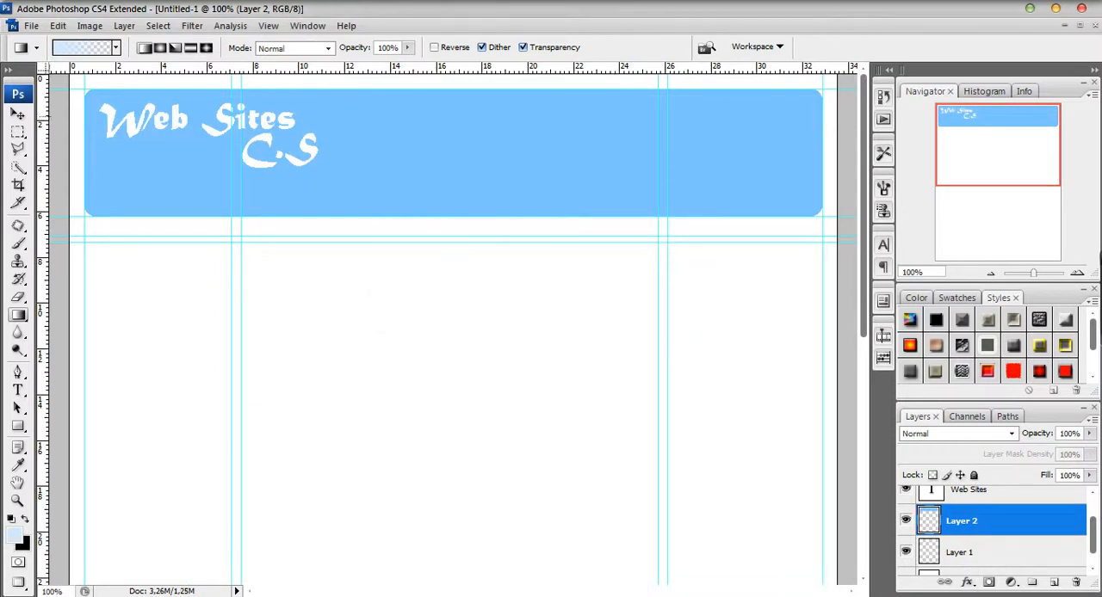
Add a fresh mask to Layer 2 and make an inner header selection about 31.5 by 4.7 cm, smoothed with a 5-pixel radius.
left_click(989, 583)
left_click(17, 131)
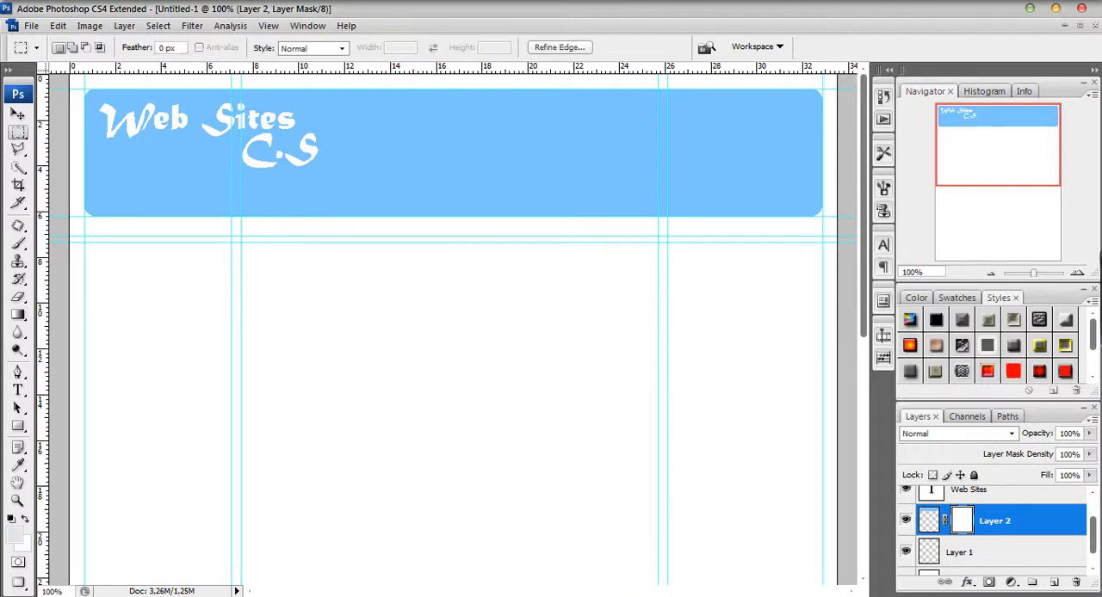
left_click_drag(92, 97, 810, 205)
left_click(158, 27)
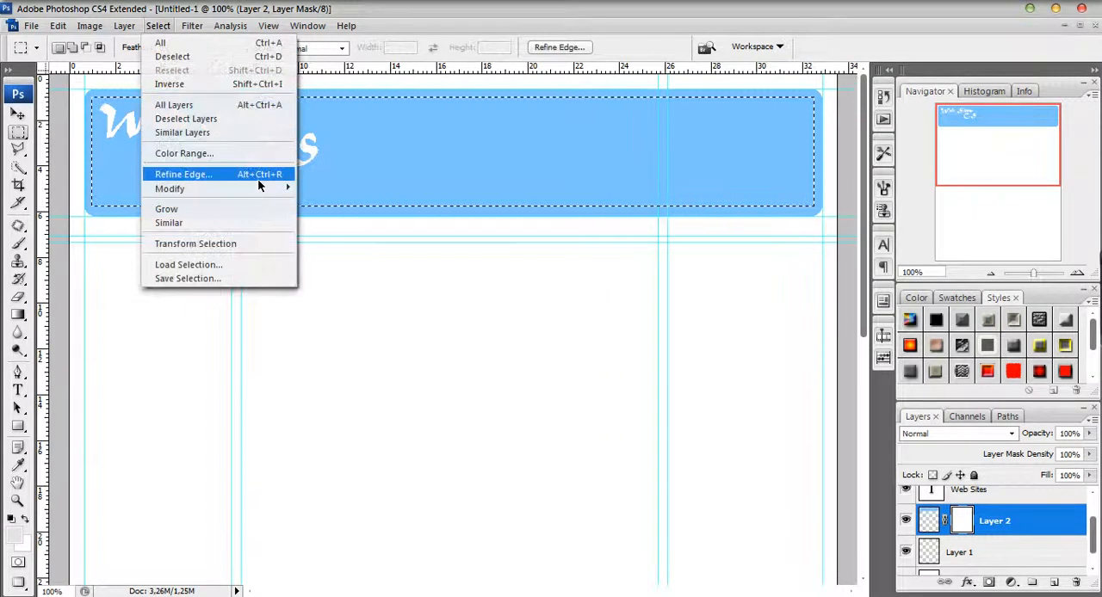
mouse_move(275, 188)
left_click(336, 205)
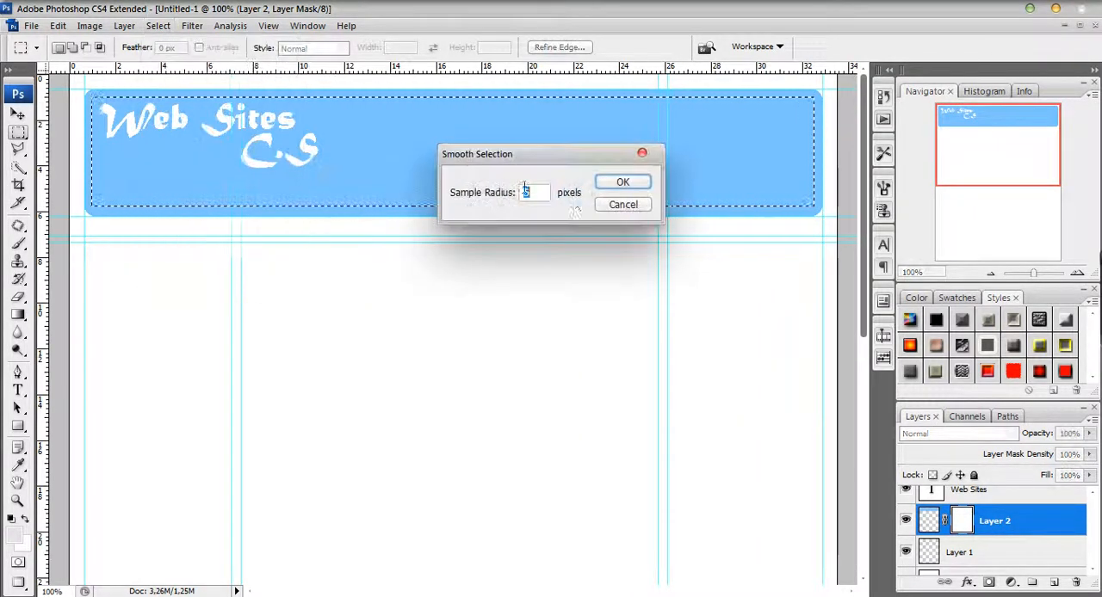
left_click(613, 180)
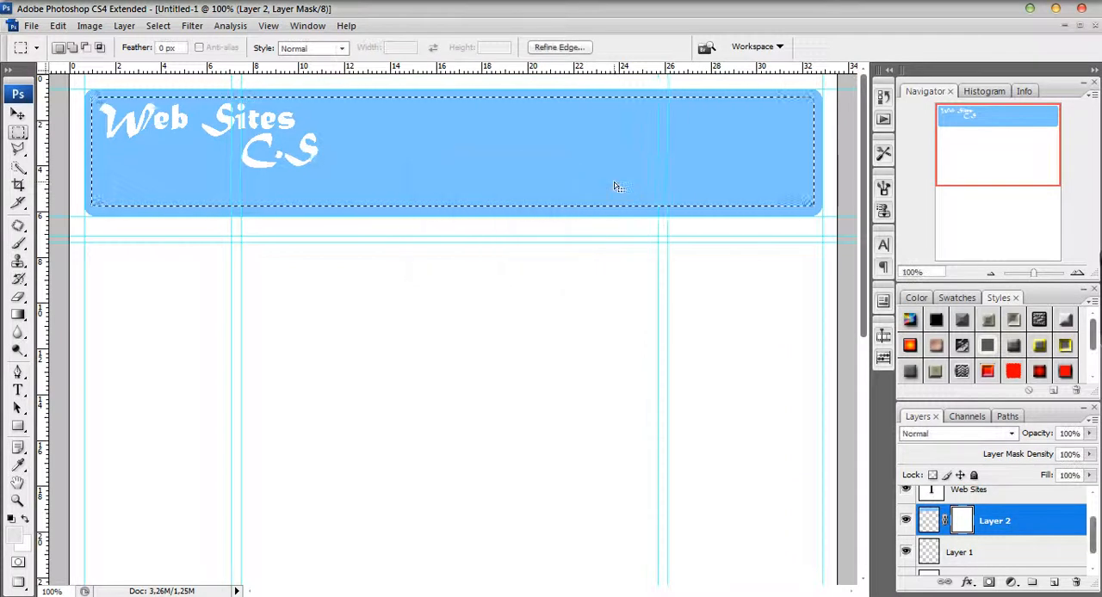
Try a vertical gradient in a near-white foreground colour across the selected area of Layer 2's mask.
left_click(17, 535)
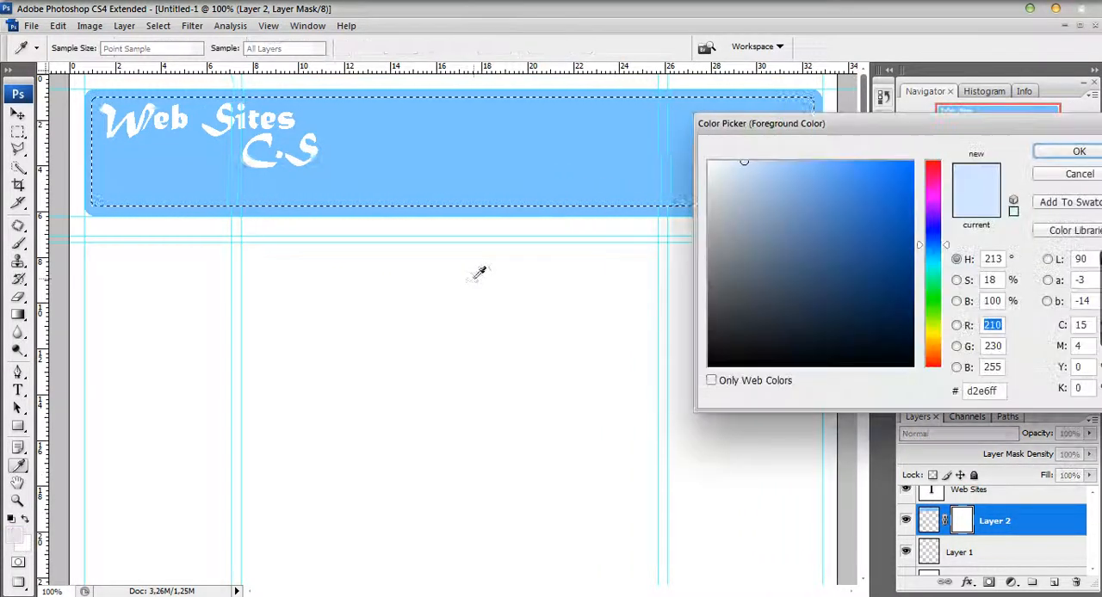
left_click_drag(739, 163, 727, 161)
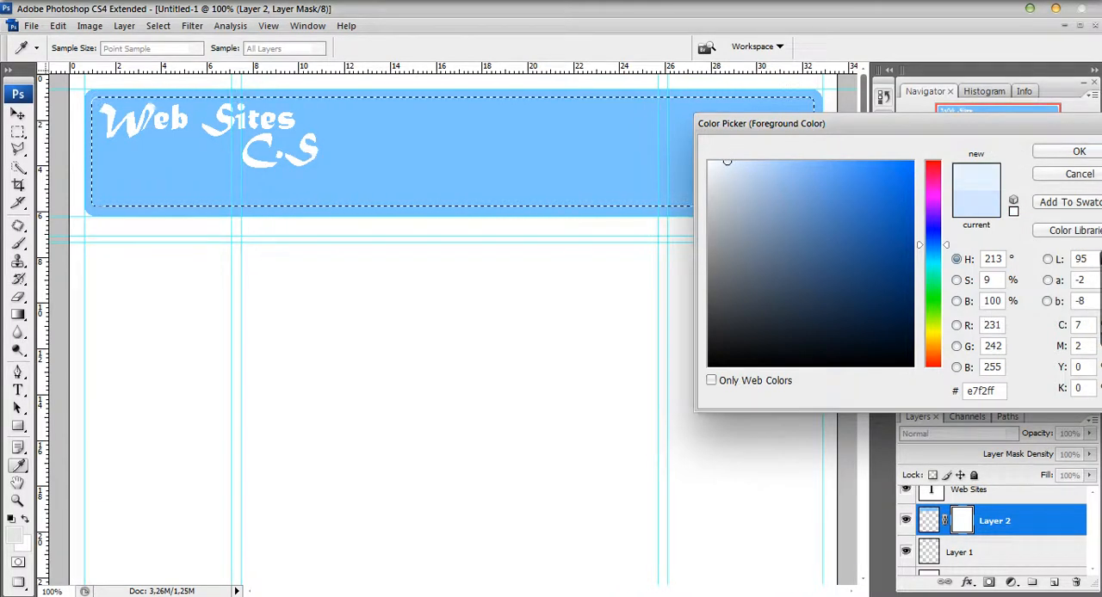
left_click(714, 163)
left_click(1052, 153)
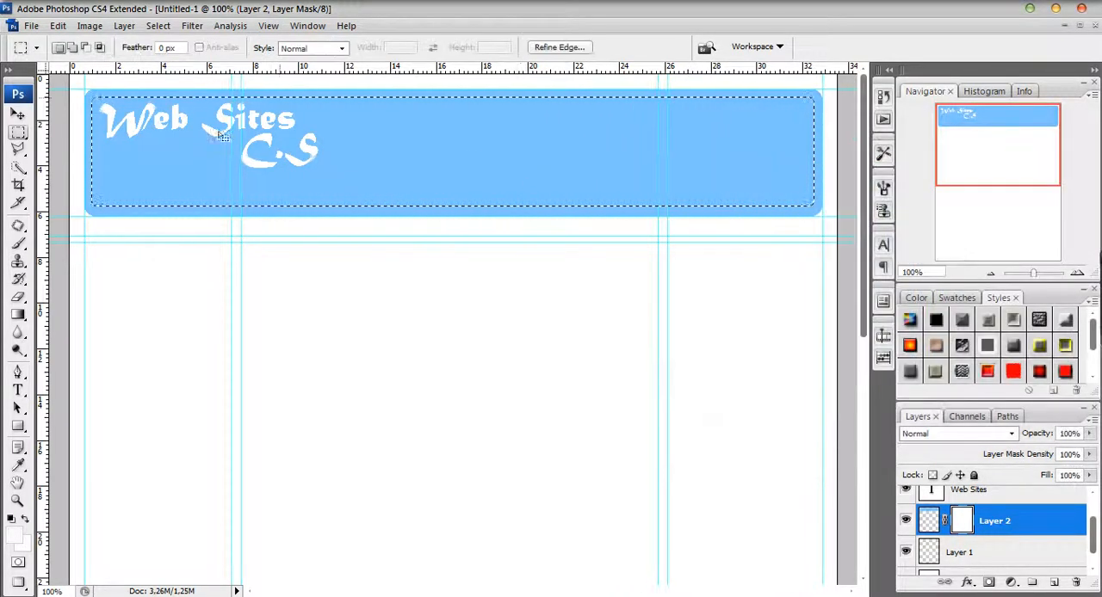
left_click(17, 315)
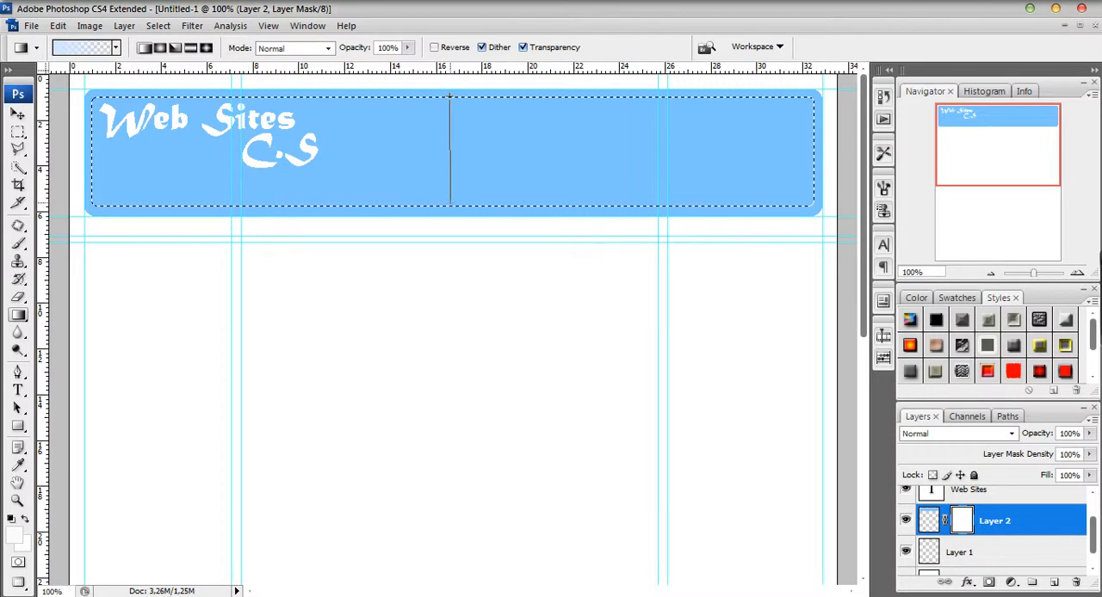
left_click_drag(450, 205, 449, 205)
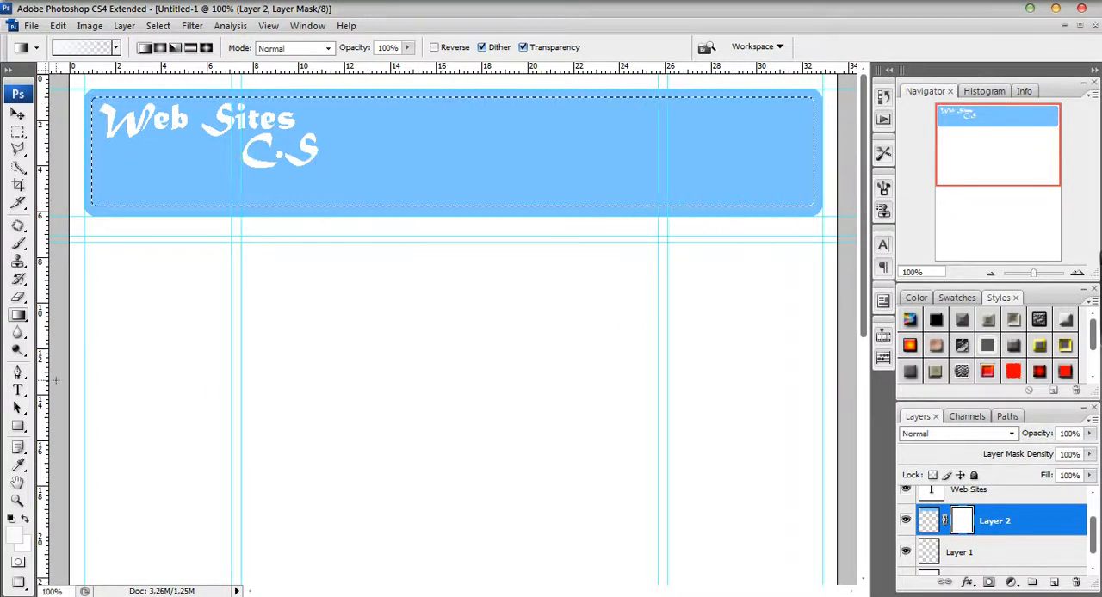
Apply a vertical gradient with foreground colour #4d9dff to the selected area of Layer 2's mask and clear the selection.
left_click(12, 519)
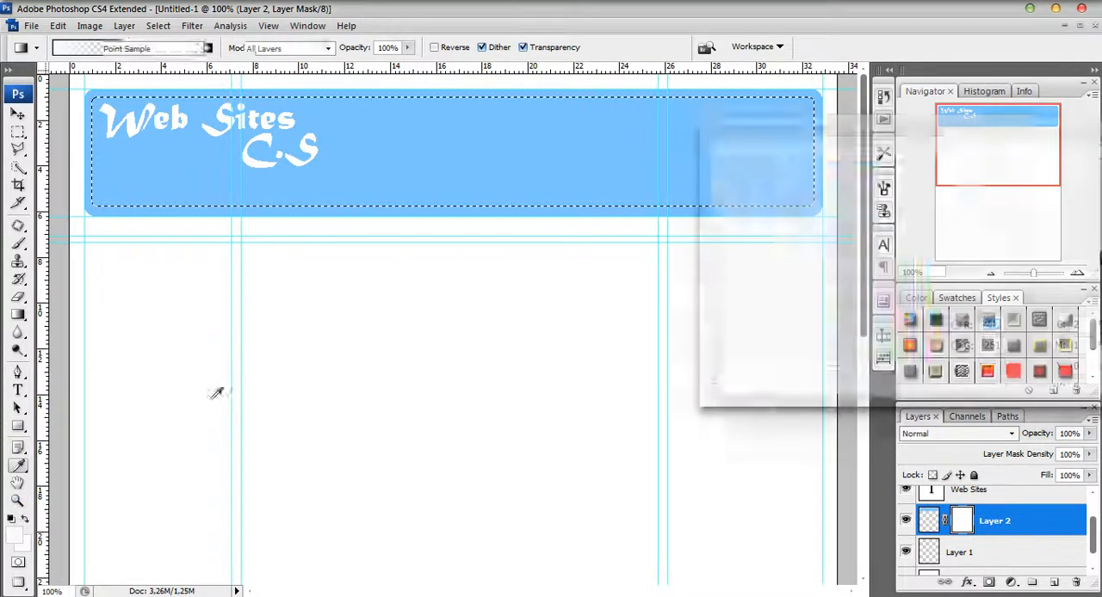
left_click_drag(808, 173, 851, 161)
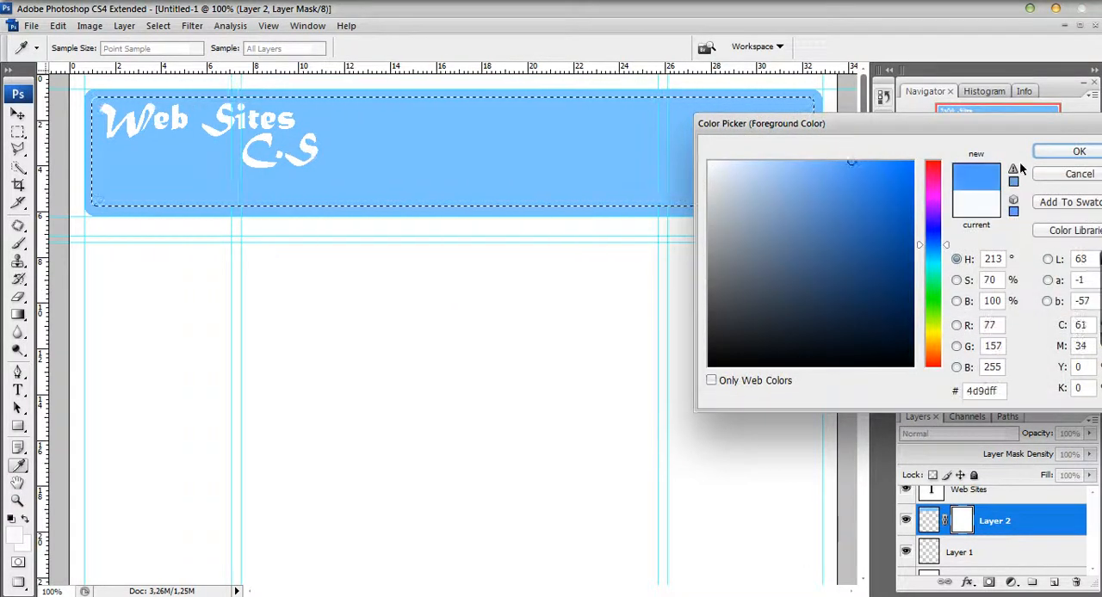
left_click(1046, 160)
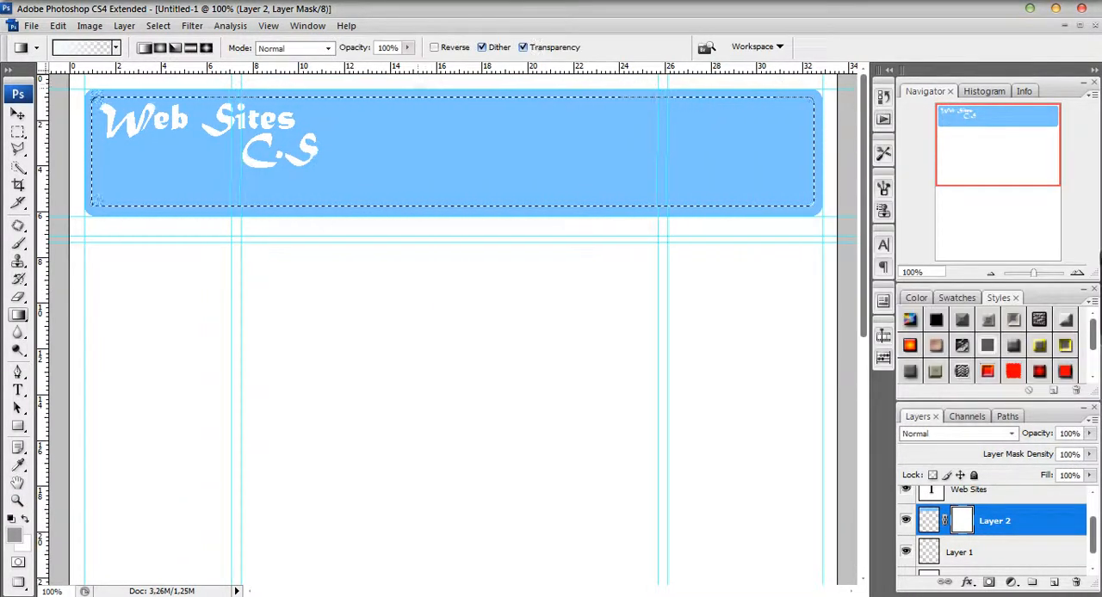
left_click_drag(412, 206, 416, 206)
key("ctrl+d")
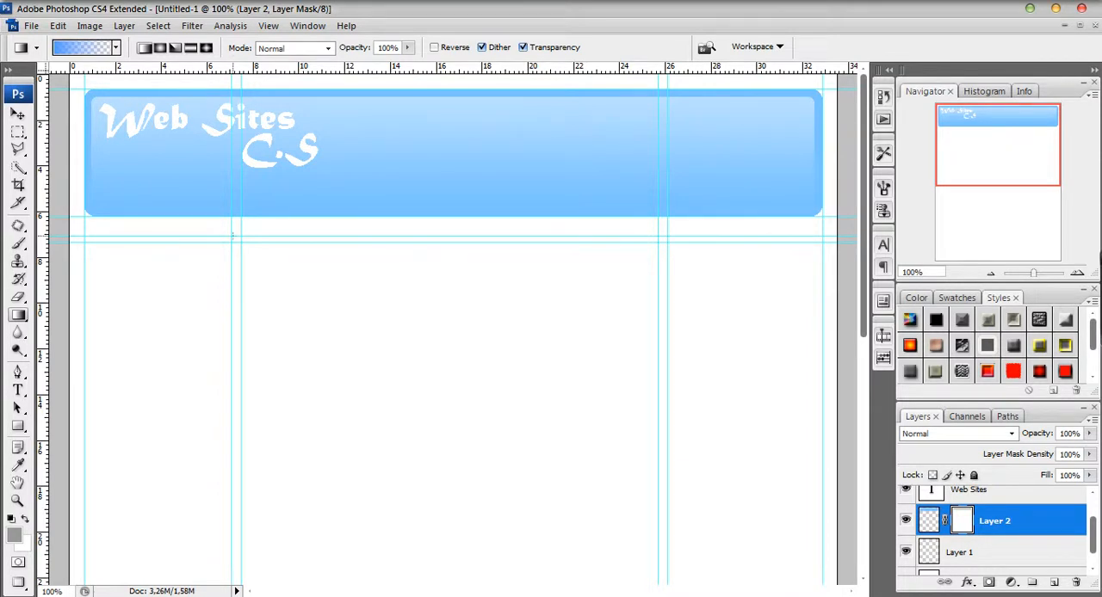
Create a layer group above the C.S text layer and name it Topo.
left_click(17, 132)
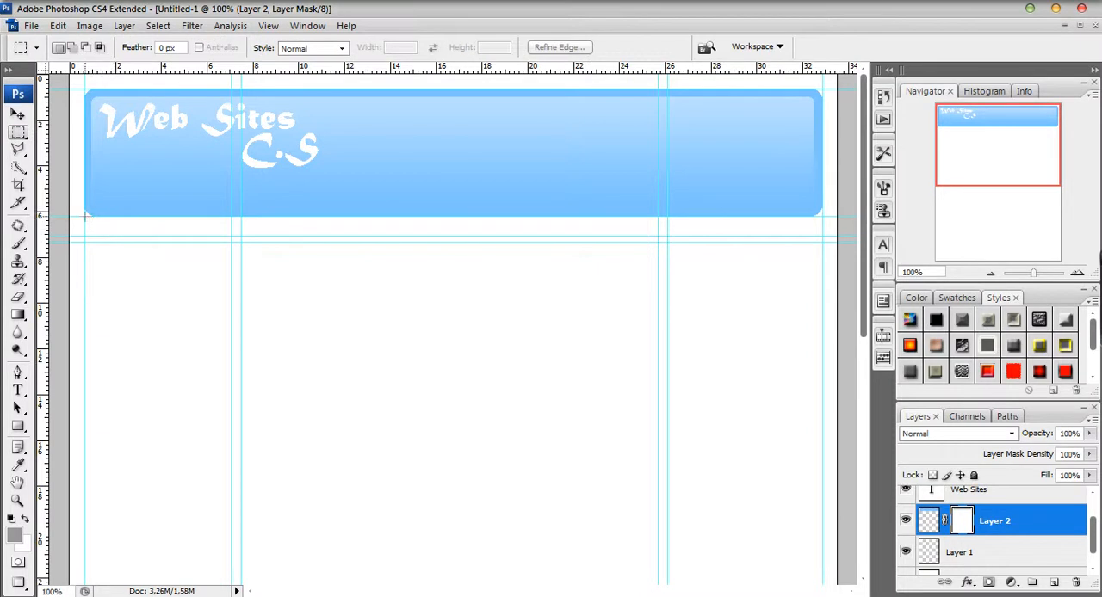
left_click_drag(864, 228, 847, 206)
left_click_drag(1094, 534, 1096, 509)
left_click(1025, 502)
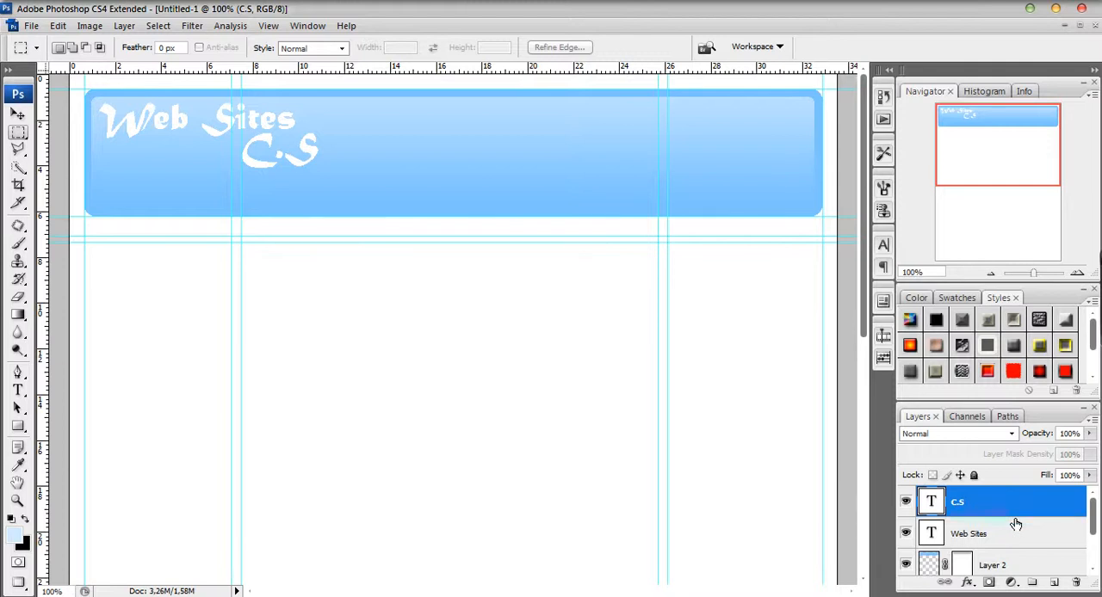
left_click(1036, 585)
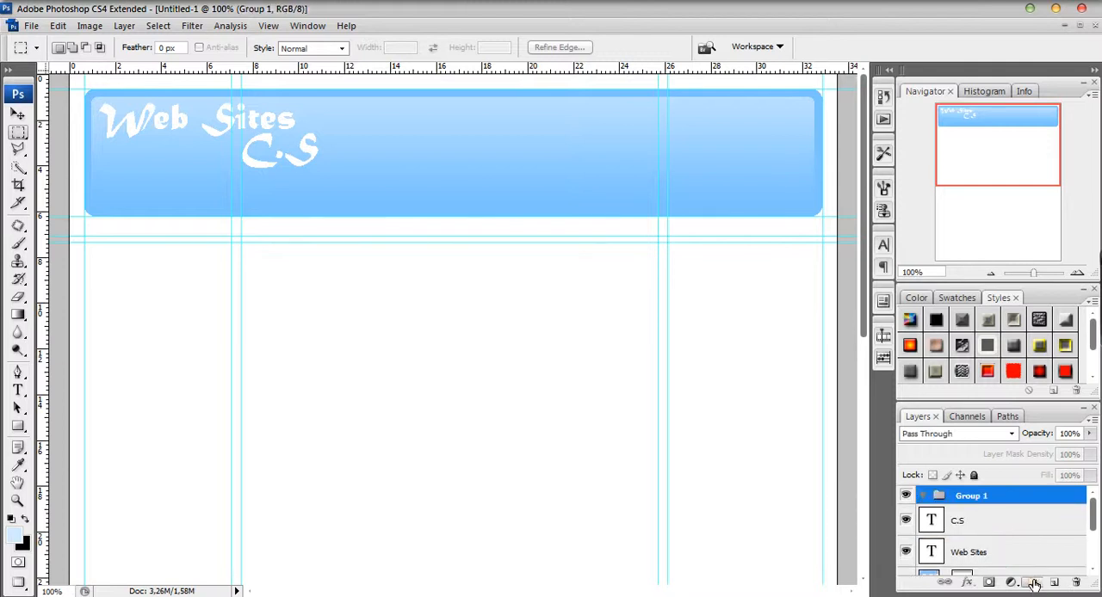
left_click(968, 521)
left_click(973, 502)
key("BackSpace")
key("Return")
Move all layers from C.S down to Layer 1 into the Topo group and collapse the group.
left_click(1014, 527)
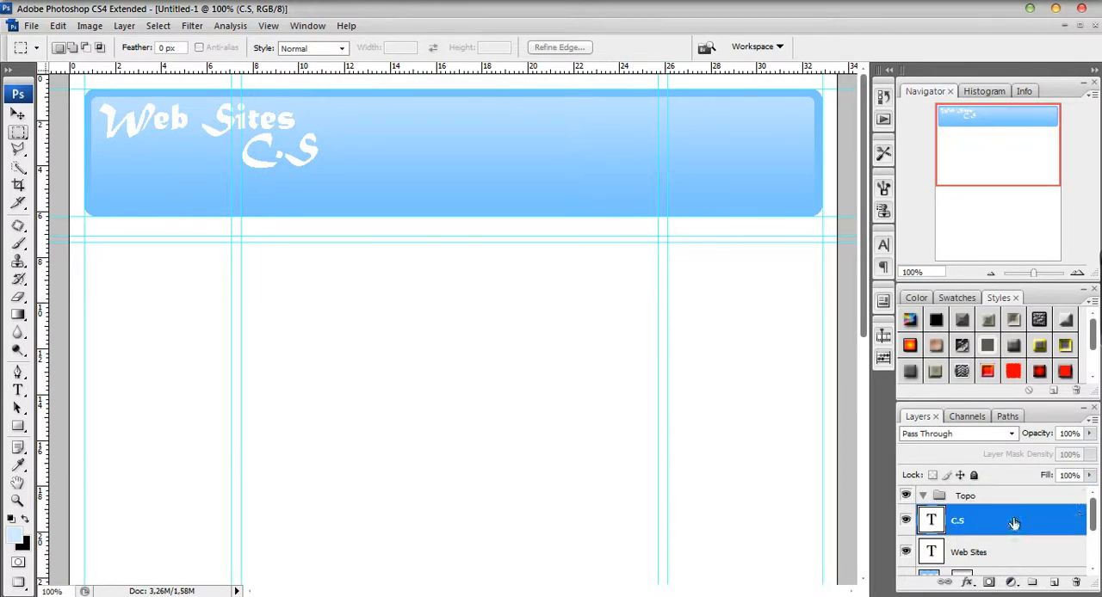
left_click_drag(1093, 514, 1094, 561)
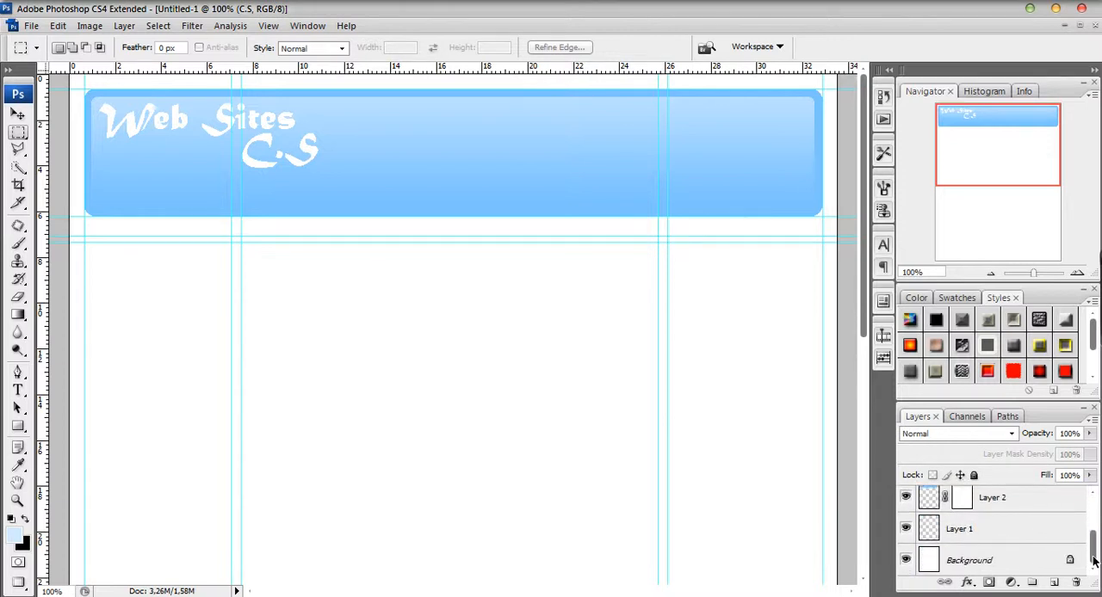
left_click(977, 530, "shift")
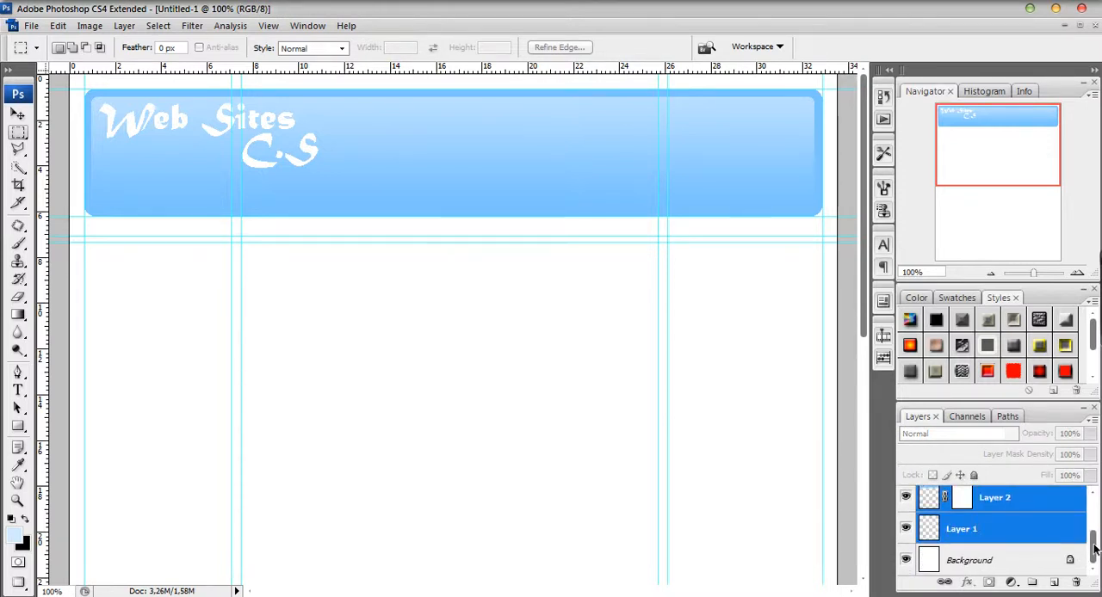
left_click_drag(1095, 549, 1094, 493)
left_click_drag(1001, 527, 987, 495)
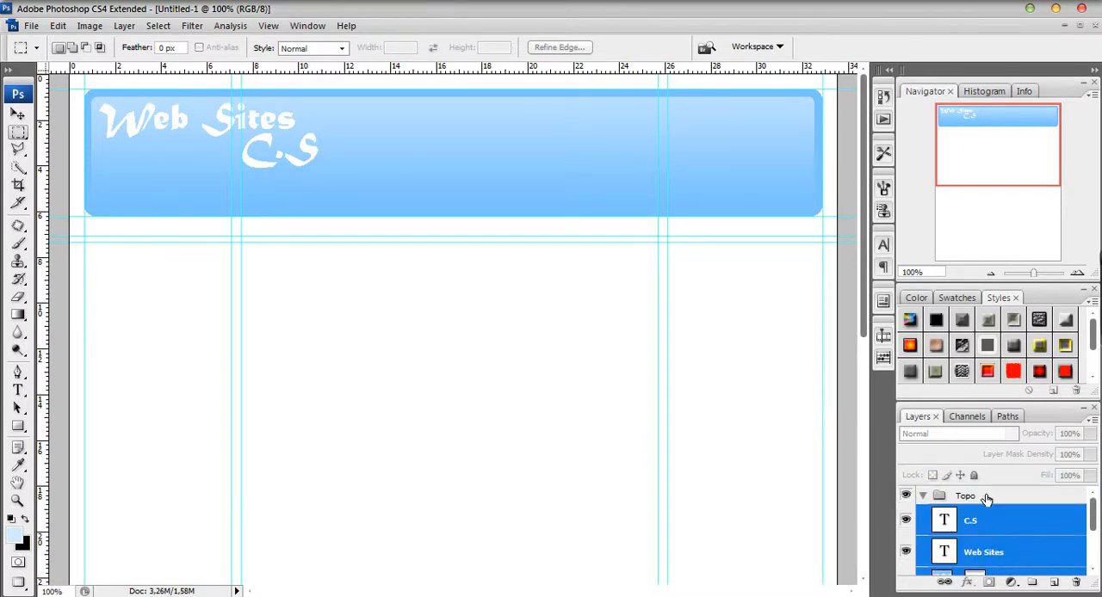
left_click(922, 498)
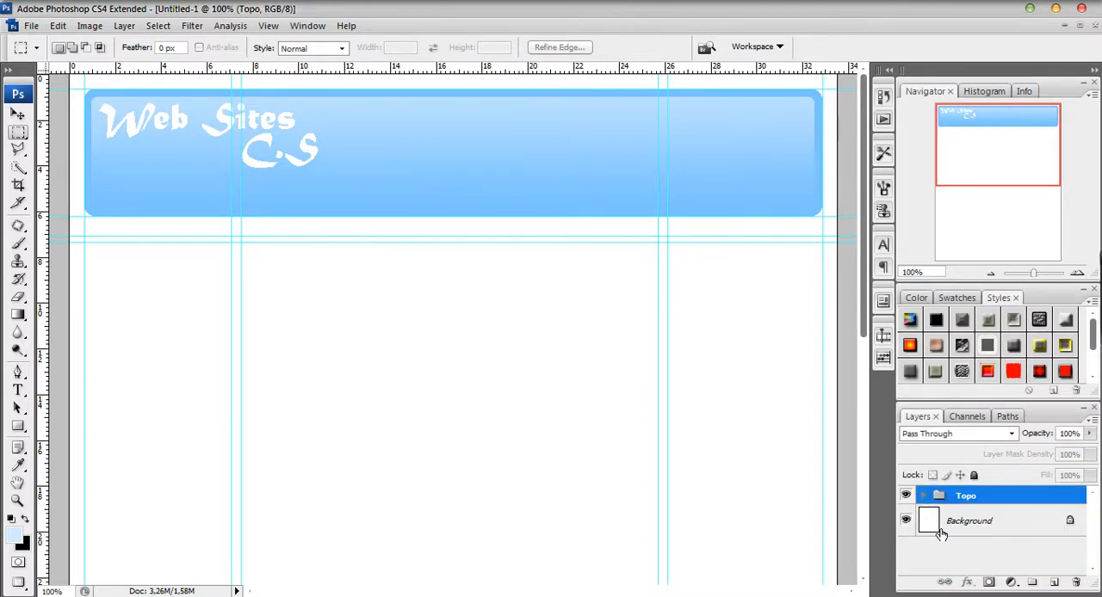
With the Background layer active, select the strip directly beneath the header, about 32.2 by 0.8 cm, and smooth it with a 5-pixel radius.
left_click(972, 527)
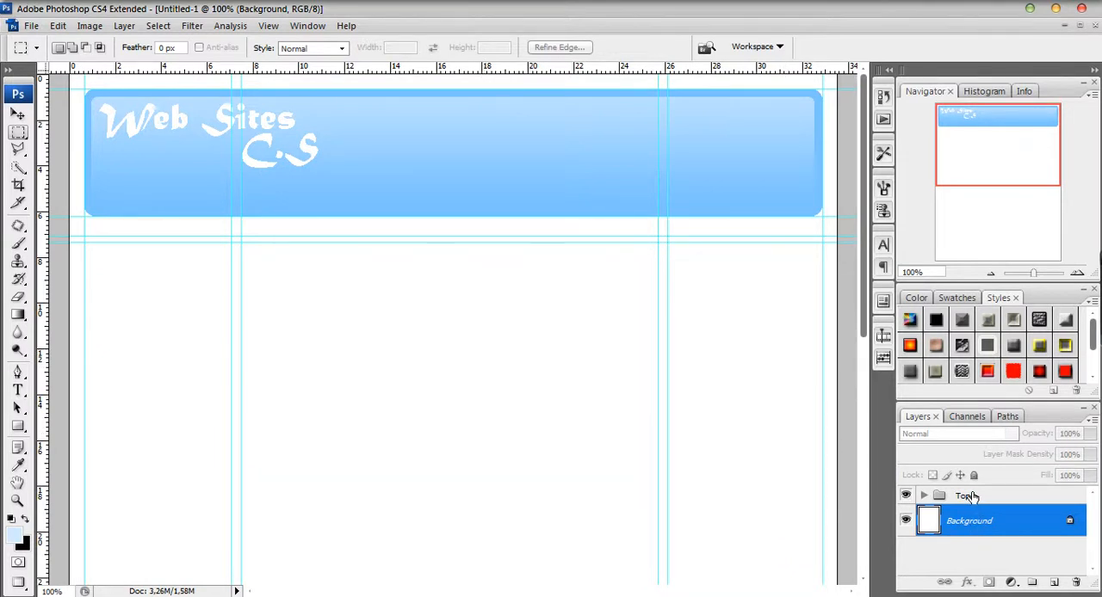
left_click(924, 496)
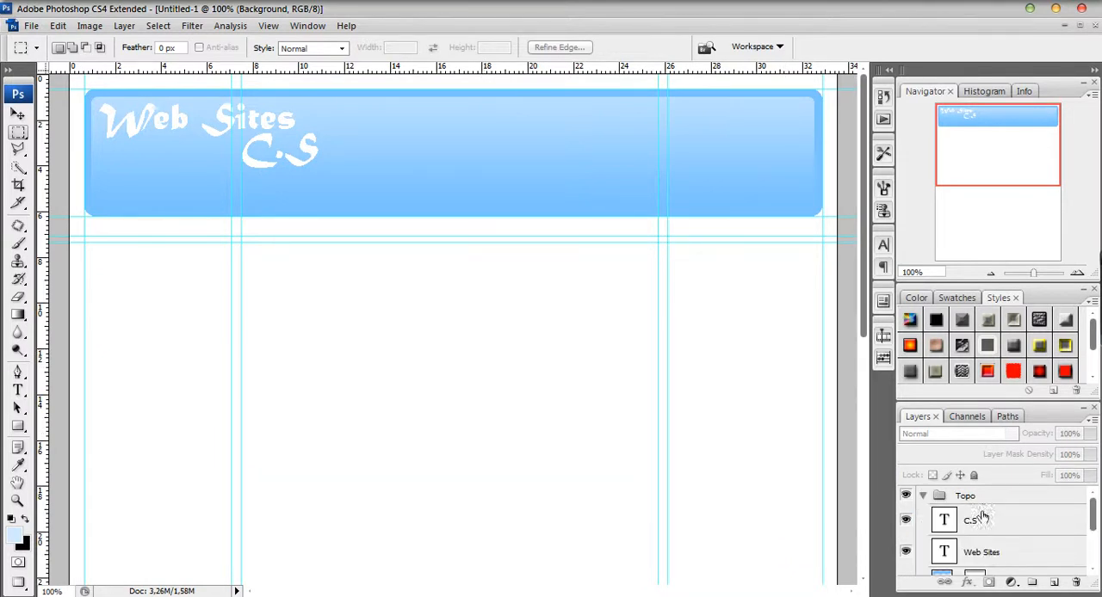
left_click(923, 496)
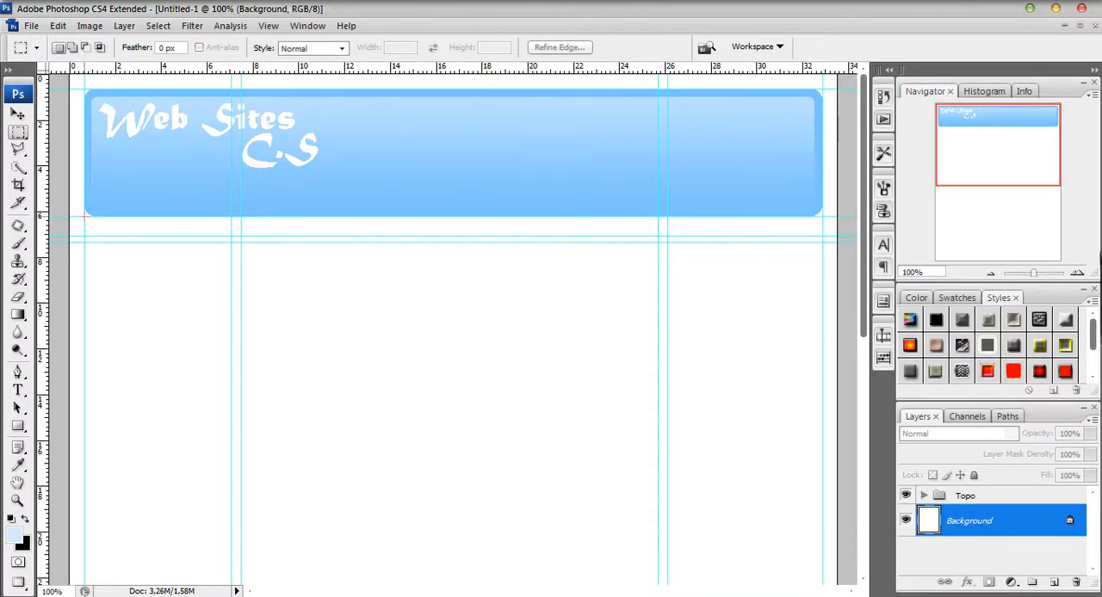
left_click_drag(444, 251, 523, 240)
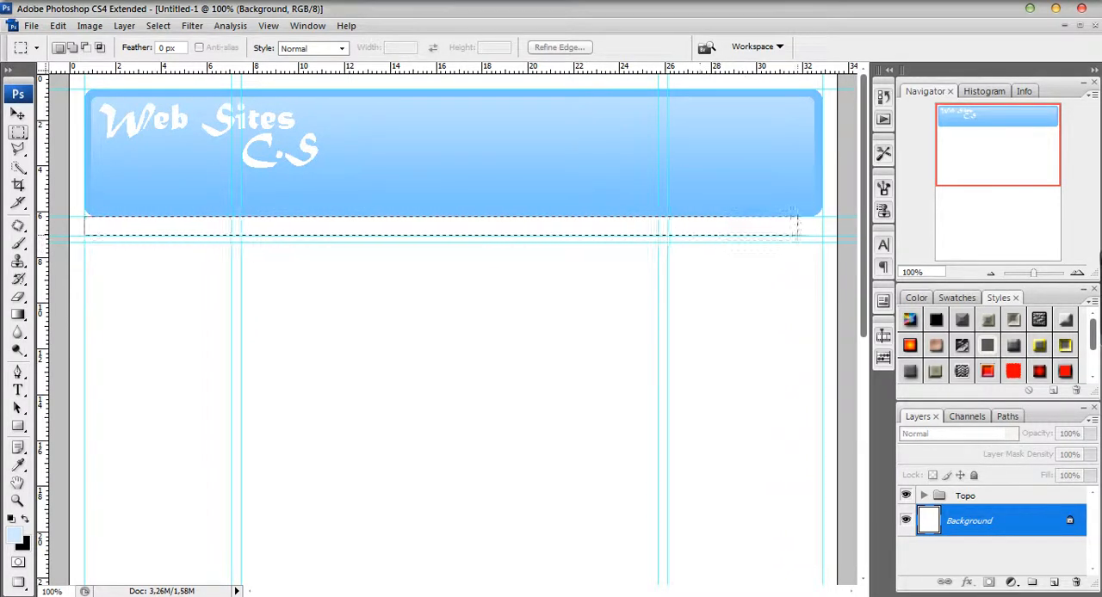
left_click_drag(820, 235, 821, 235)
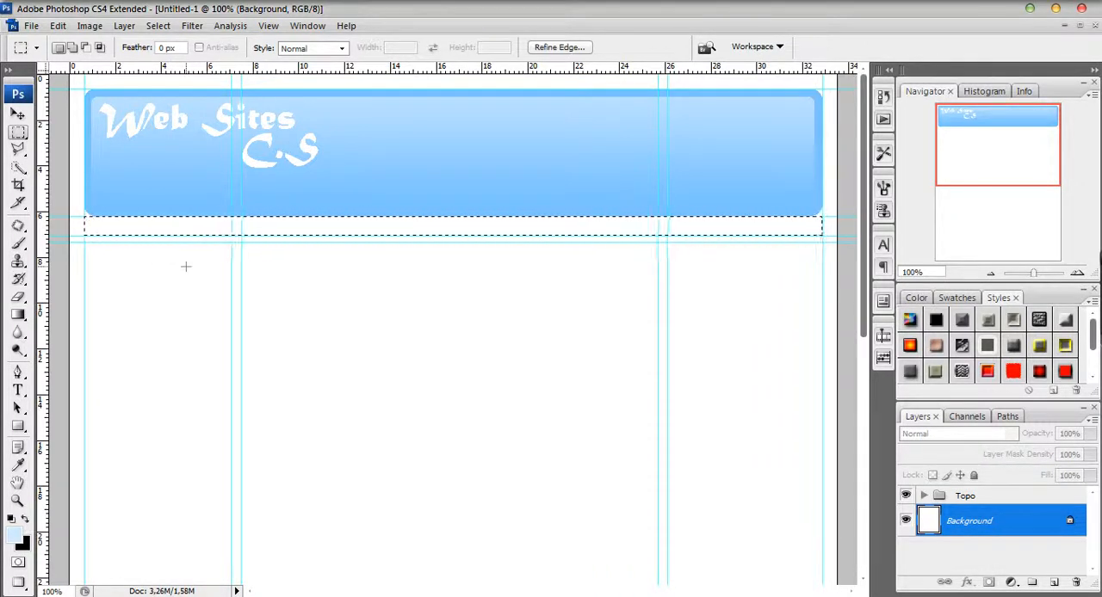
left_click(157, 25)
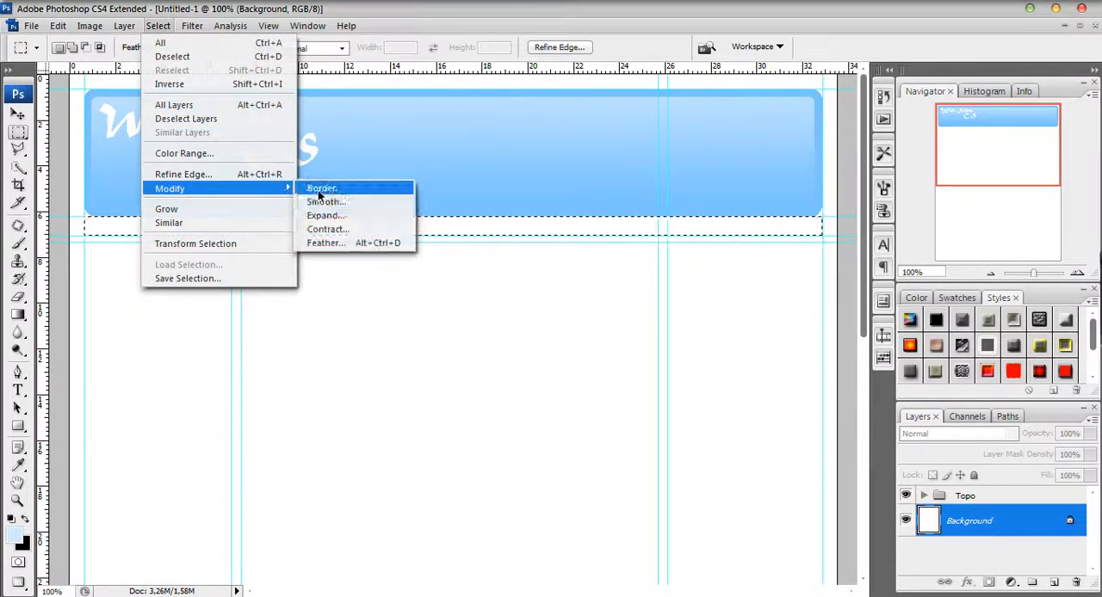
left_click(323, 189)
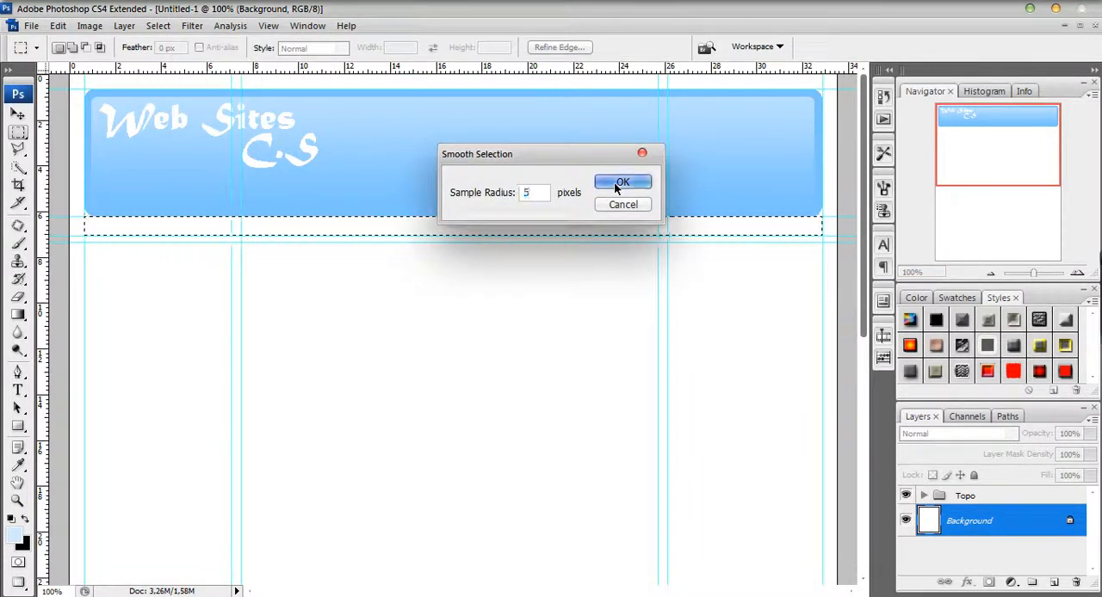
left_click(613, 182)
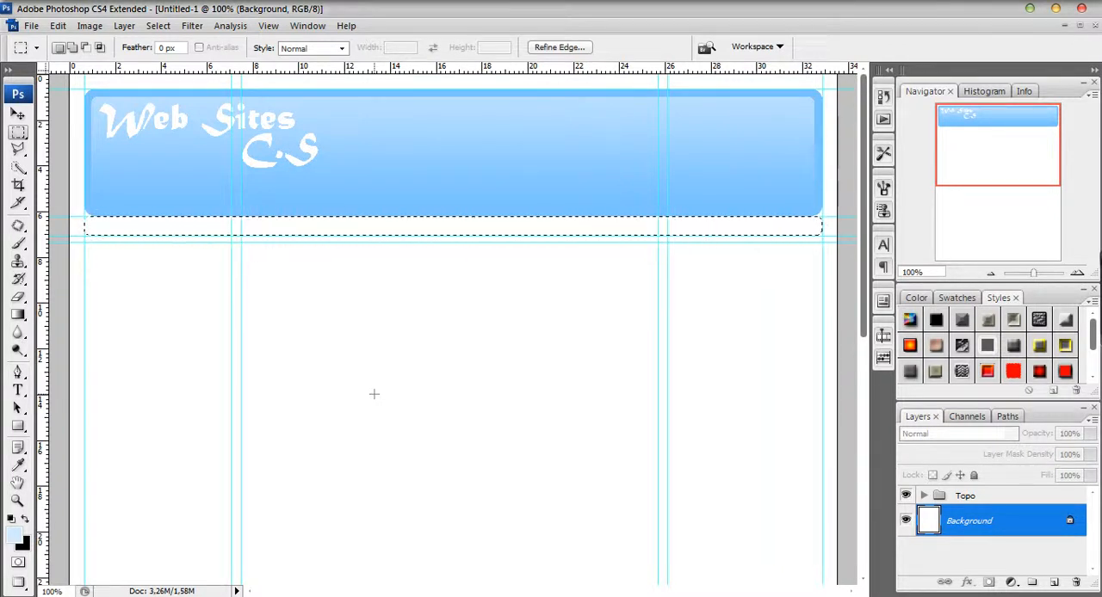
Fill the strip selection with the default black on a new layer above Background using the Paint Bucket, and clear the selection.
key("d")
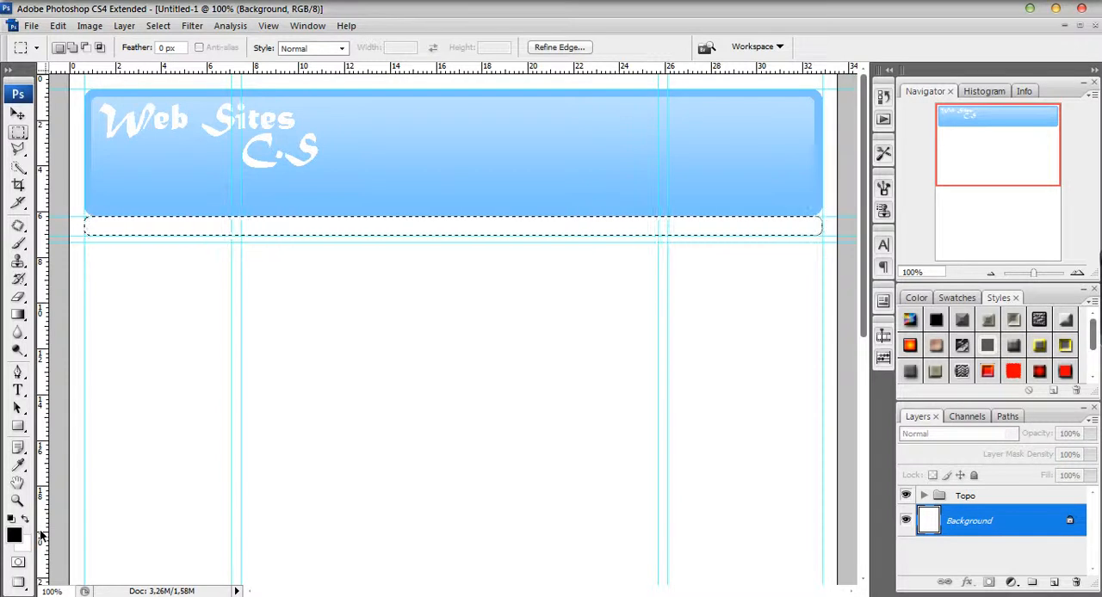
left_click(19, 315)
left_click(56, 329)
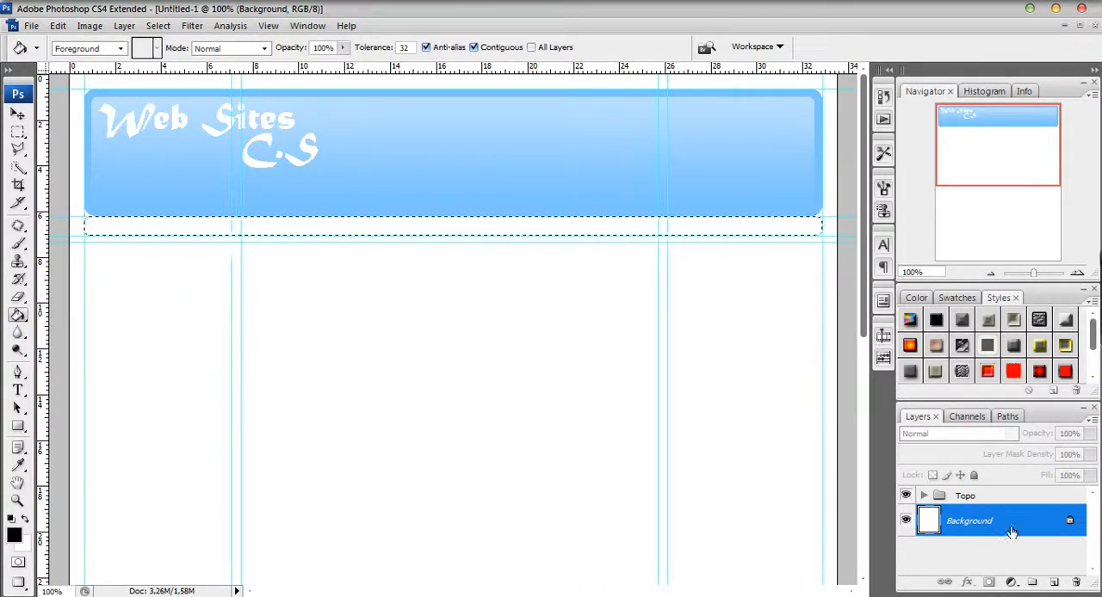
left_click(1053, 582)
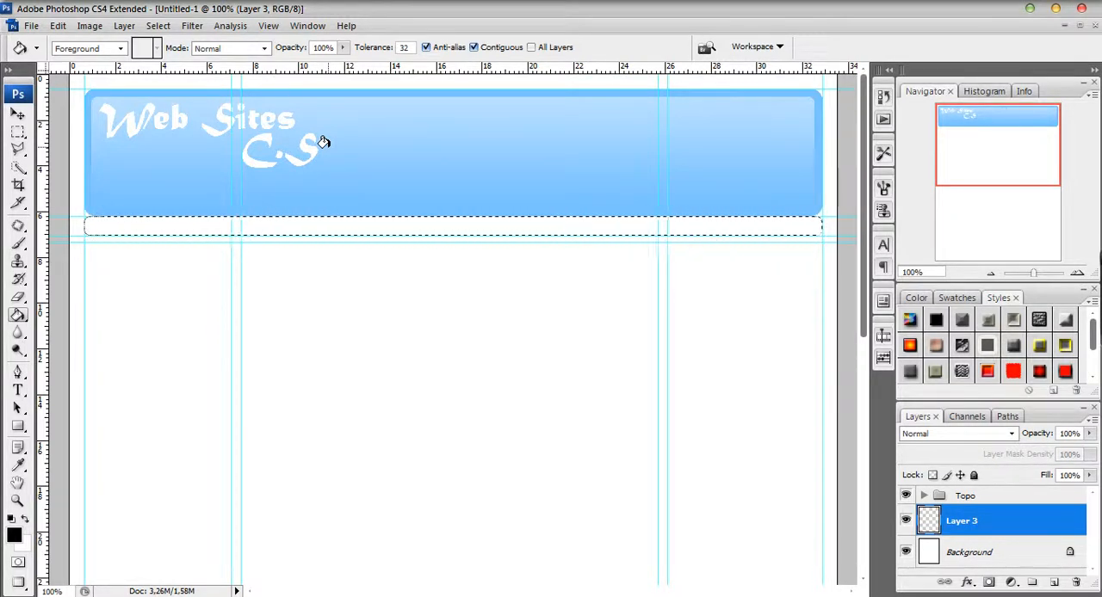
left_click(375, 223)
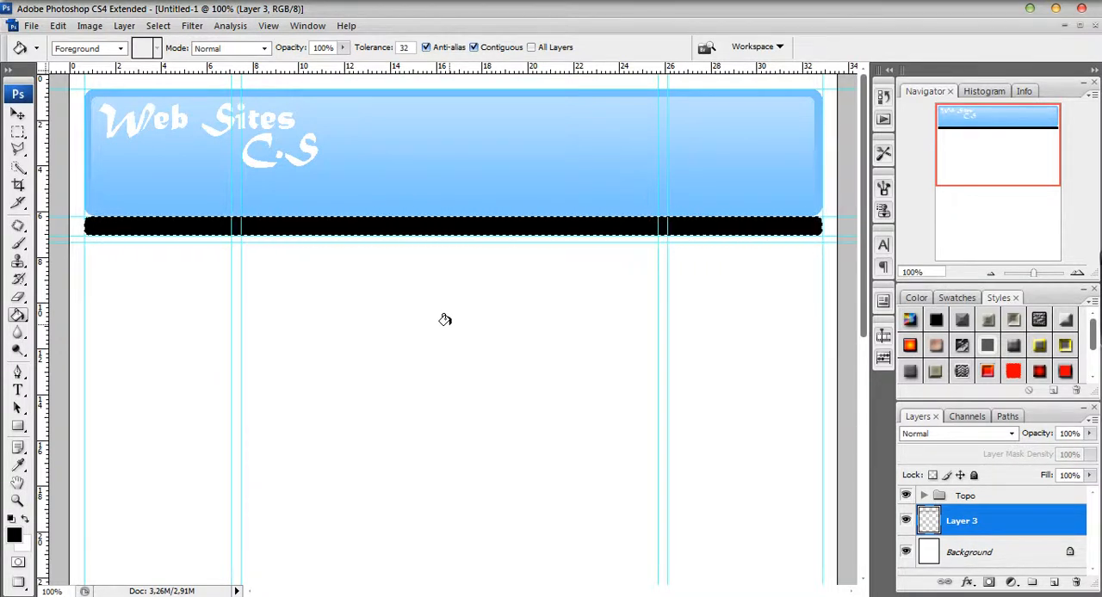
key("ctrl+d")
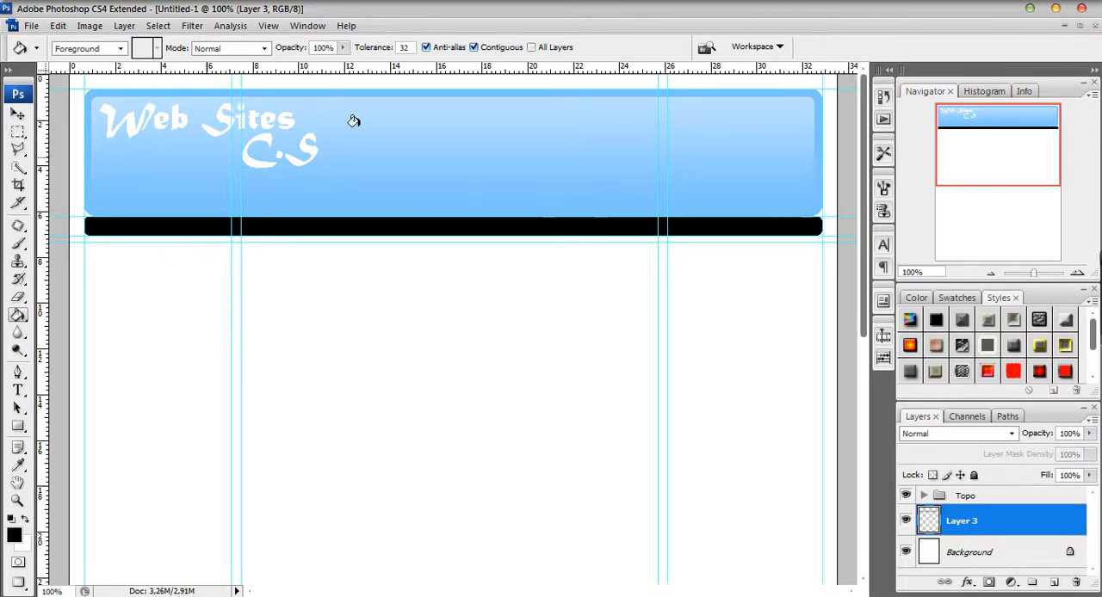
Add a layer mask to Layer 3 and try to draw a rectangular selection inside the black bar.
left_click(988, 582)
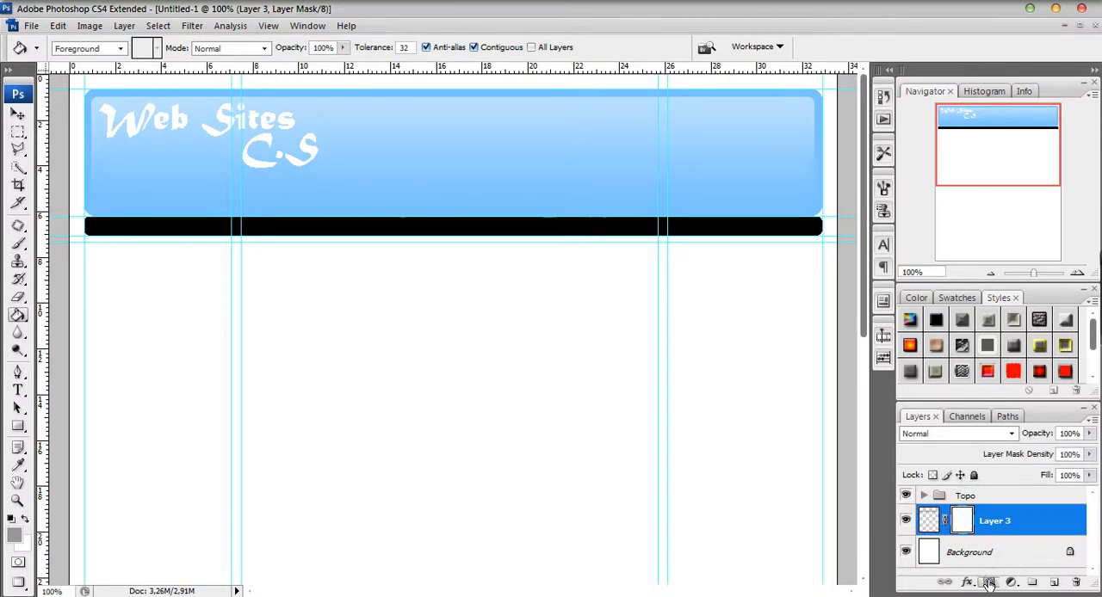
key("m")
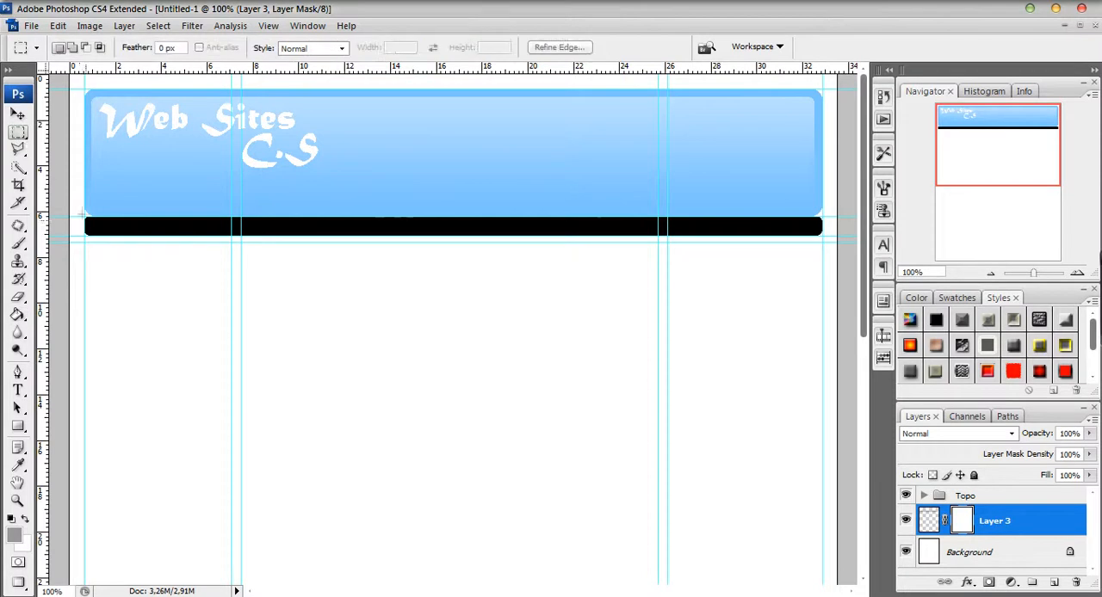
left_click_drag(85, 217, 178, 230)
left_click(103, 226)
left_click(154, 227)
left_click(114, 227)
left_click_drag(97, 217, 121, 233)
left_click(124, 235)
Move the horizontal guides along the black bar's edges away from it, to about 4.2 cm and 9 cm on the vertical ruler.
left_click(19, 116)
left_click_drag(114, 217, 113, 175)
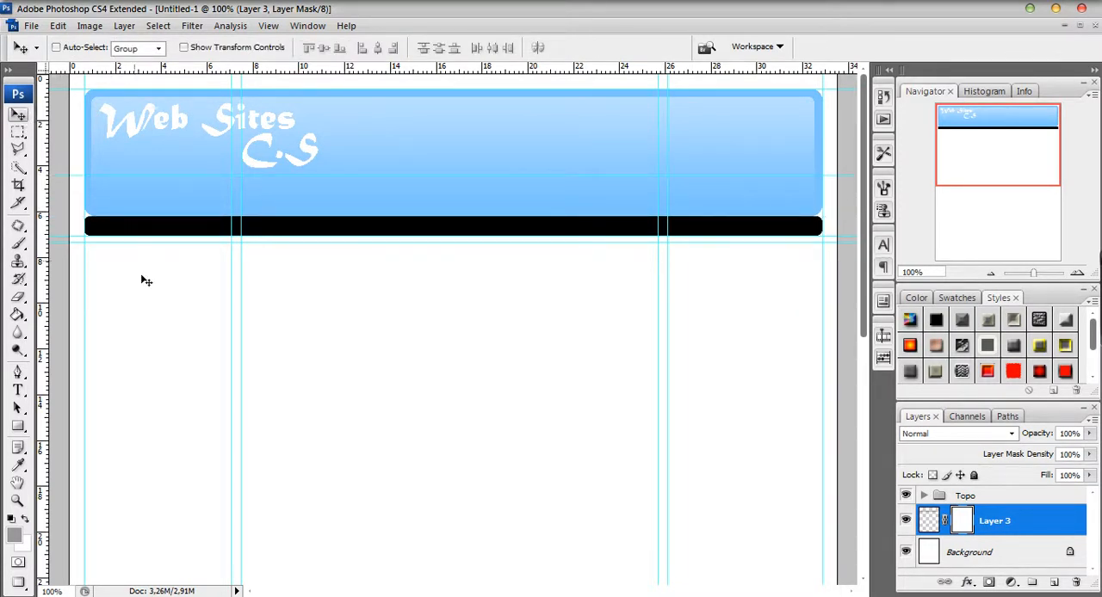
left_click_drag(136, 237, 135, 285)
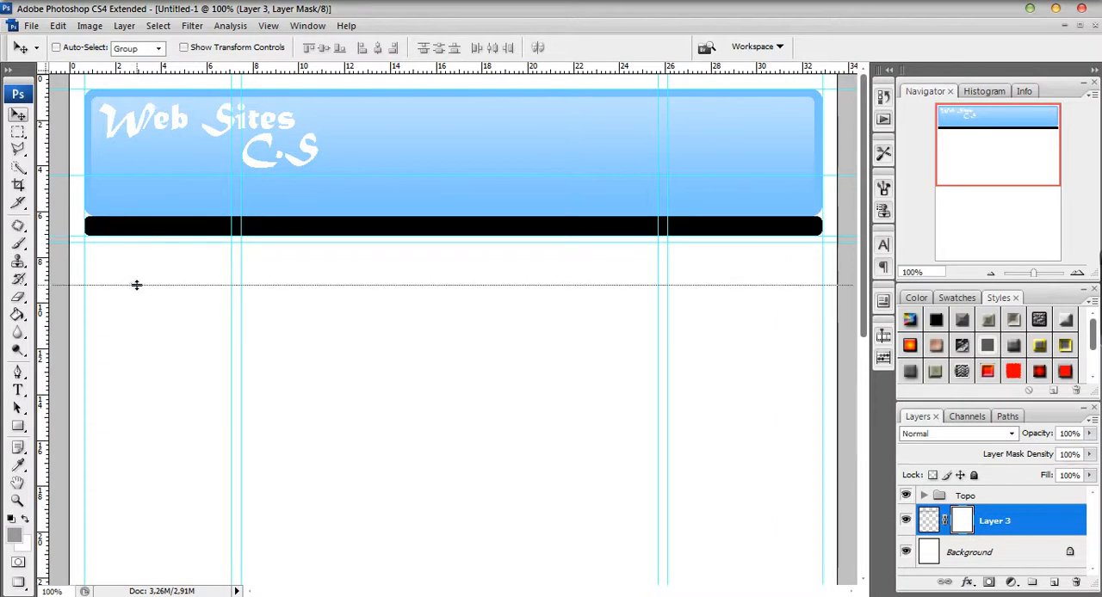
left_click(17, 131)
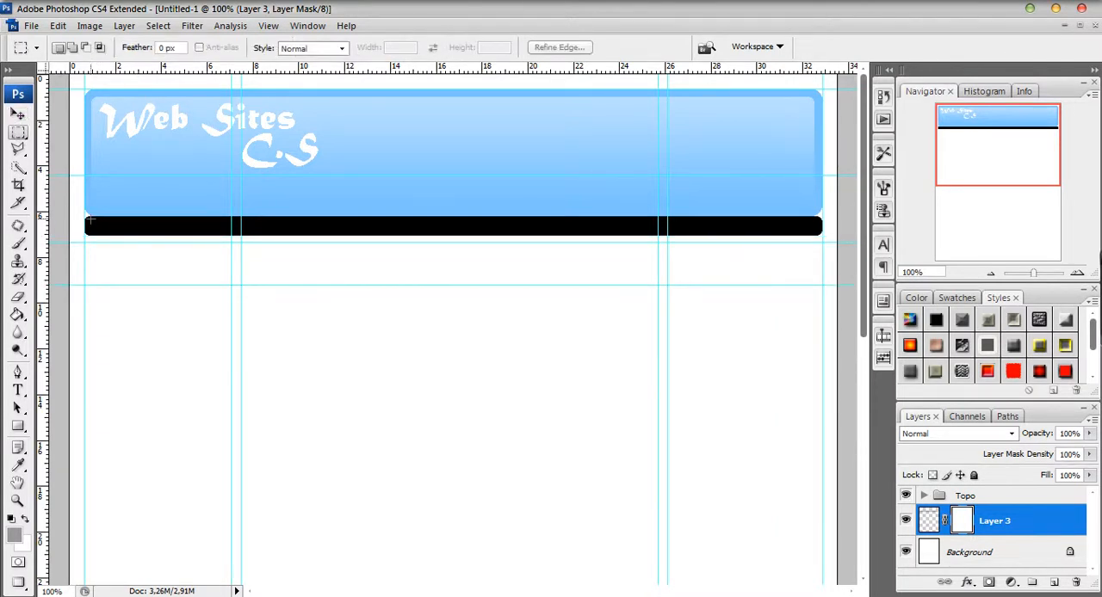
Select a thin rectangle just inside the black bar's edges, about 31.7 cm wide, and smooth the selection.
left_click_drag(91, 220, 819, 232)
left_click(167, 28)
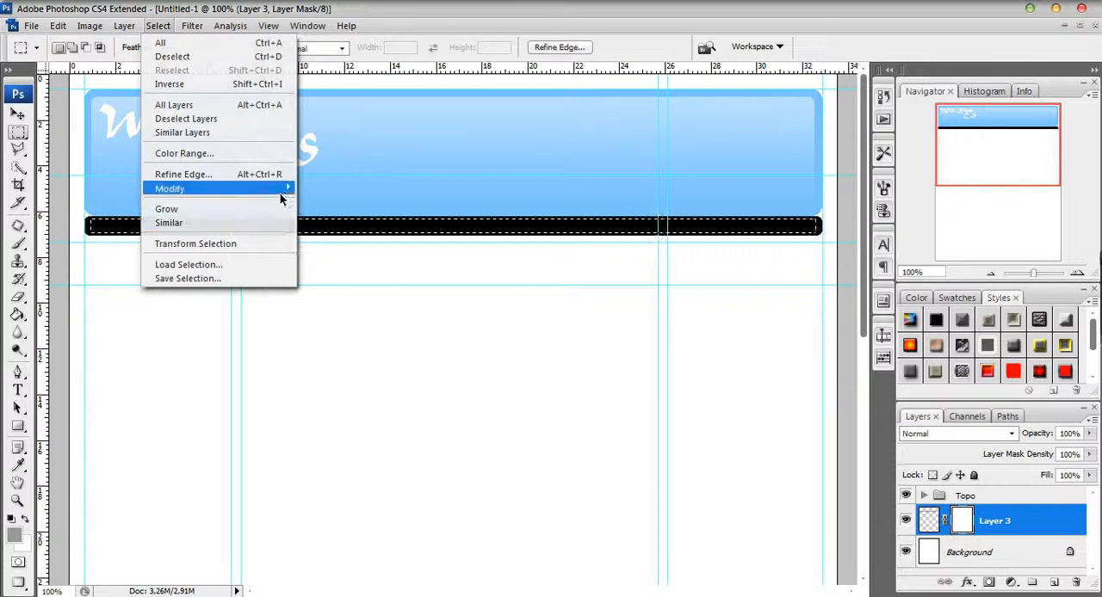
mouse_move(303, 190)
left_click(337, 202)
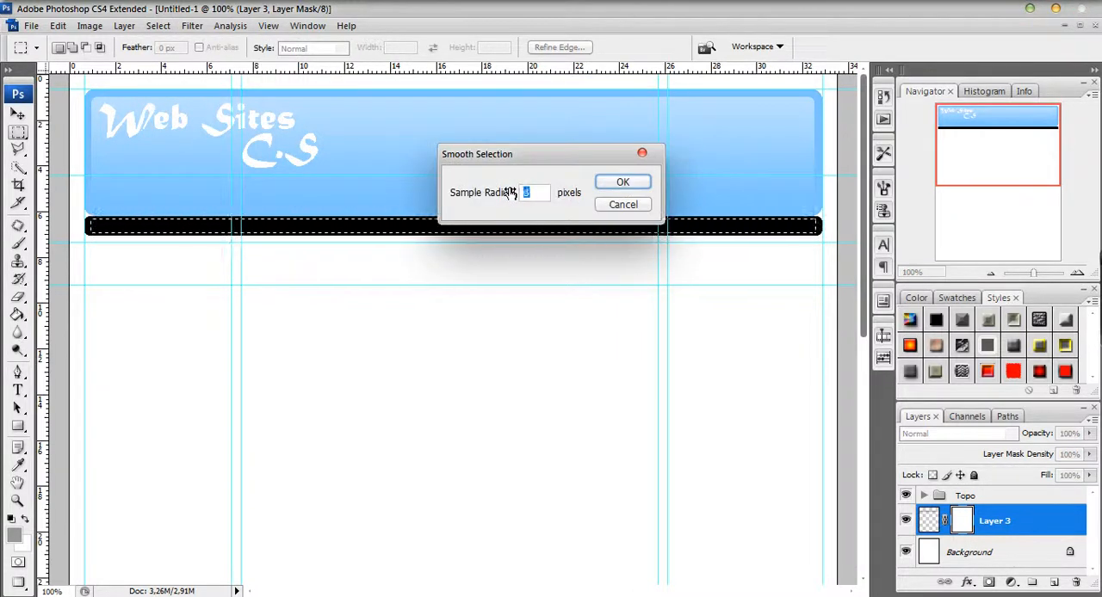
left_click(628, 181)
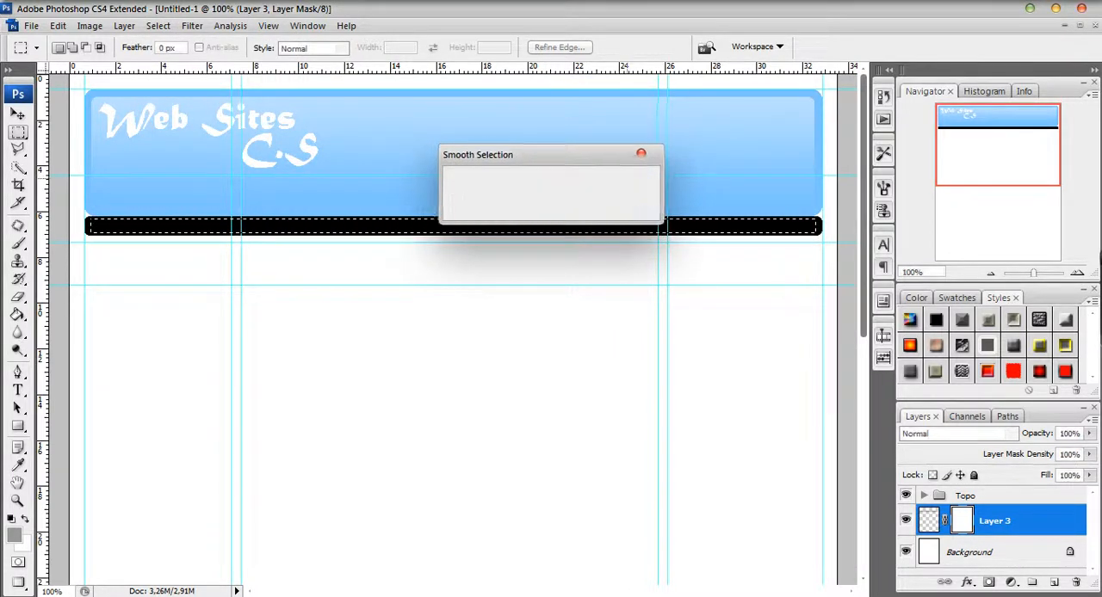
Fill the bar selection with a vertical light grey Foreground to Transparent gradient fading from its upper edge downwards, and clear the selection.
left_click(18, 315)
left_click_drag(18, 315, 77, 312)
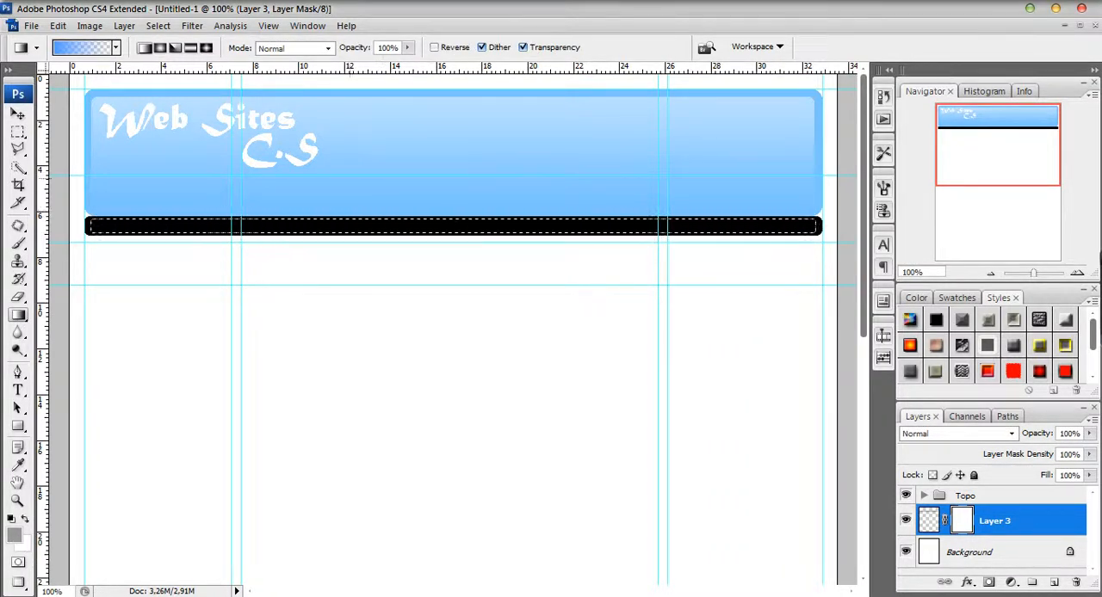
left_click(63, 50)
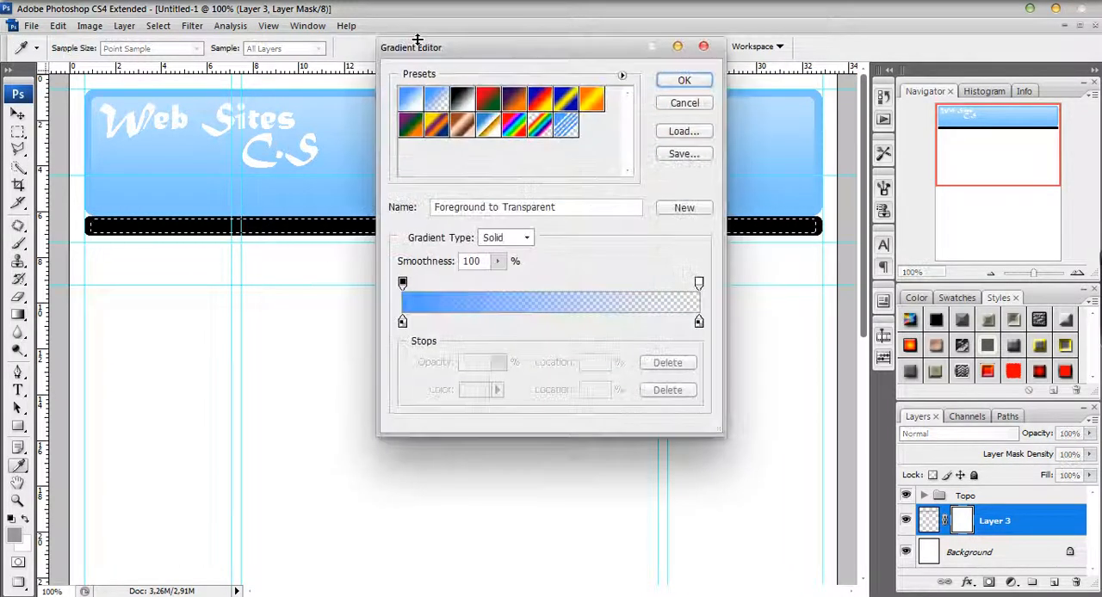
left_click(684, 105)
left_click(14, 537)
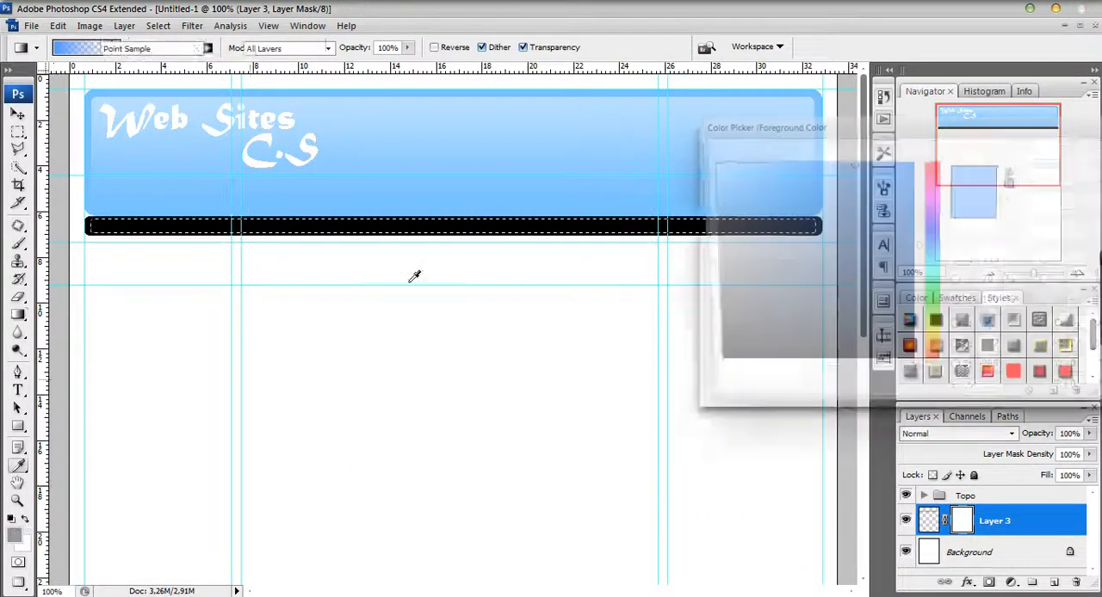
mouse_move(751, 171)
left_mouse_down()
mouse_move(709, 222)
mouse_move(709, 203)
left_mouse_up()
left_click(1077, 151)
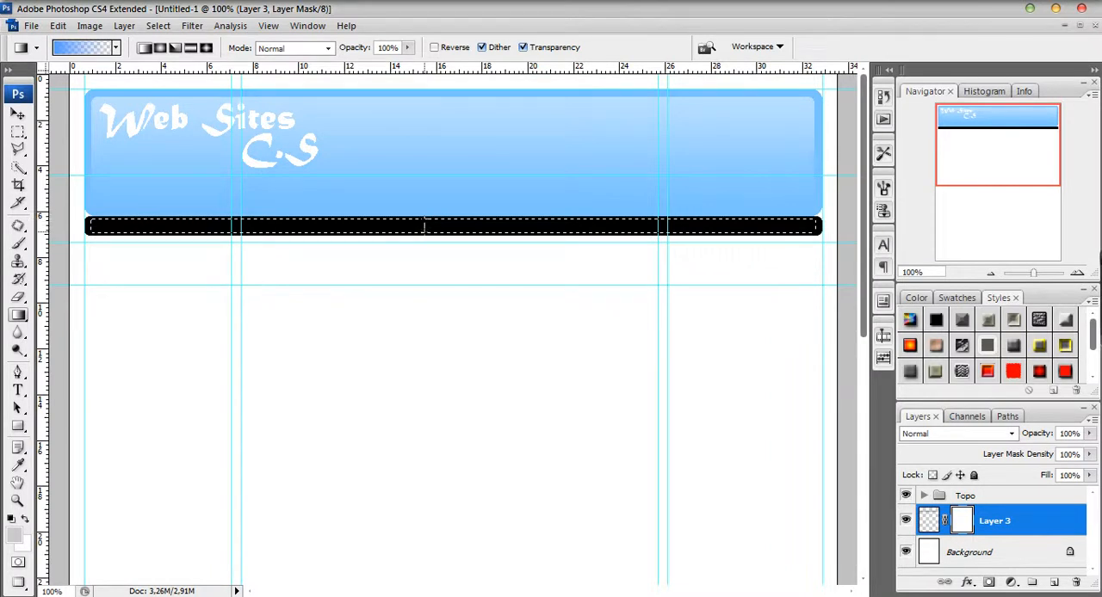
left_click_drag(424, 219, 423, 231)
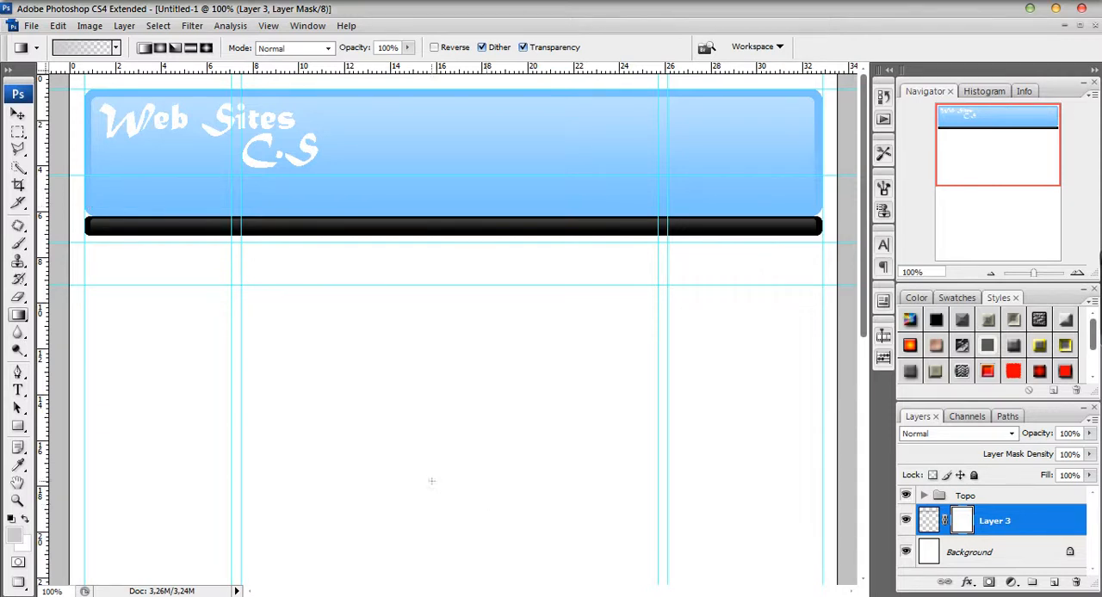
Move two horizontal guides onto the black bar's upper and lower edges, about 6 cm and 6.9 cm on the vertical ruler.
left_click(18, 115)
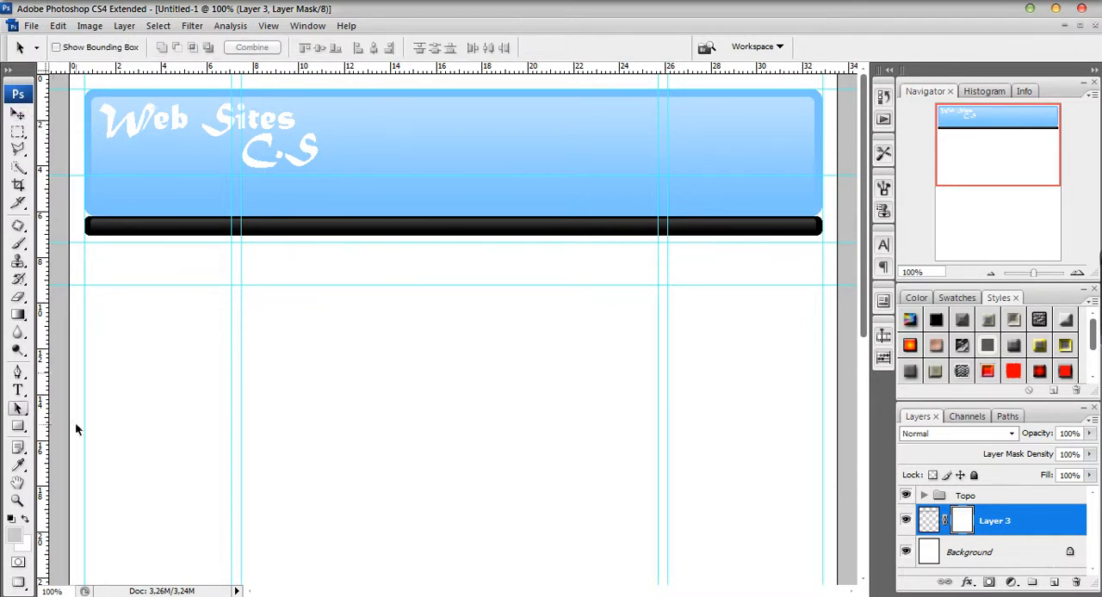
left_click(18, 391)
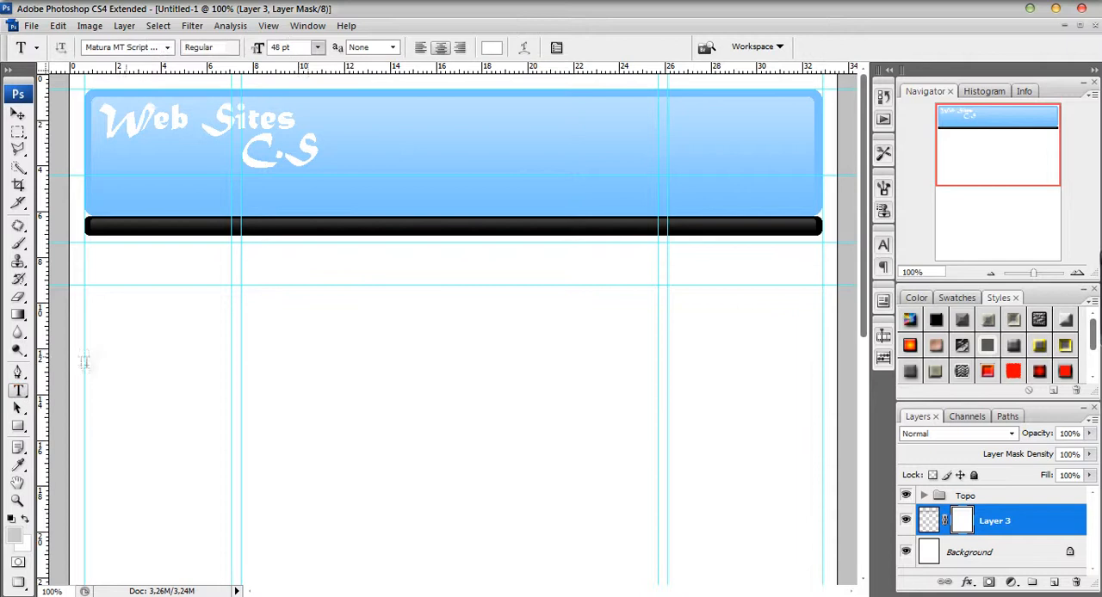
left_click(18, 115)
left_click_drag(121, 173, 127, 216)
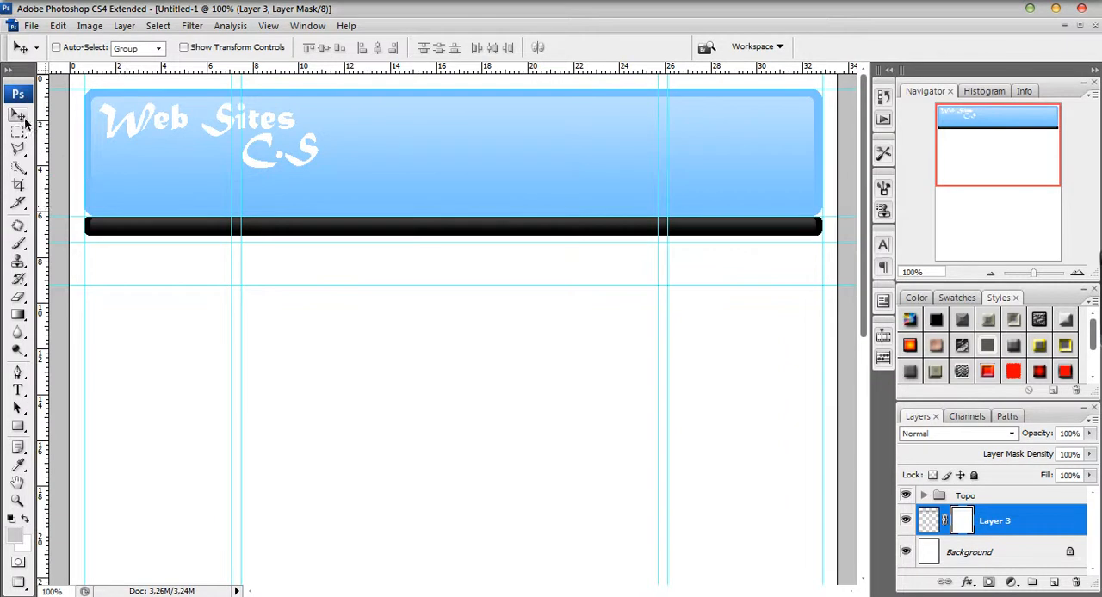
left_click_drag(167, 287, 172, 237)
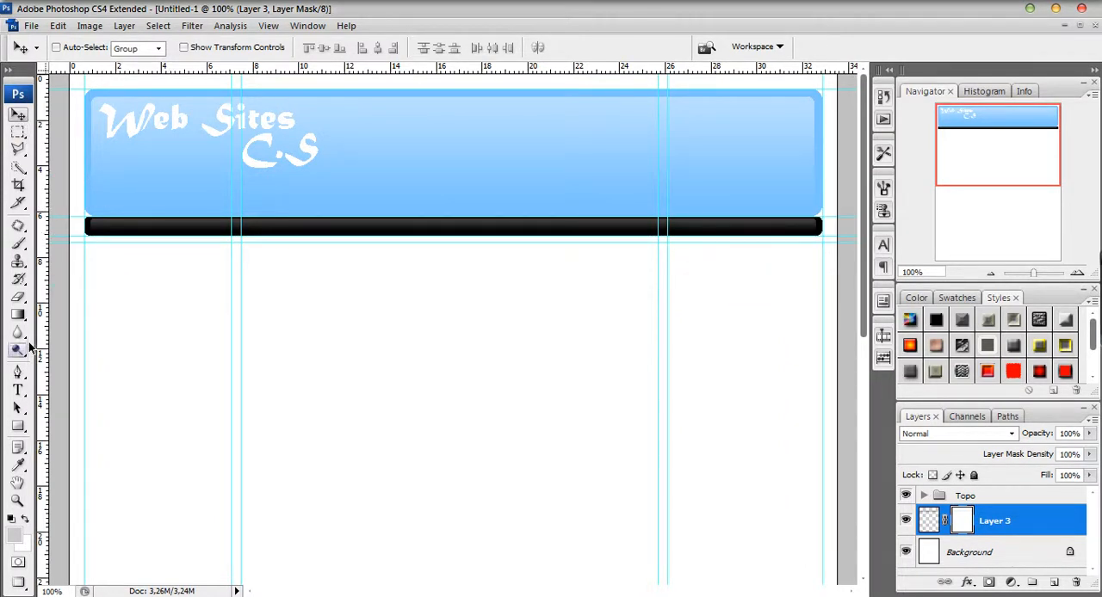
Start a new text layer below the menu bar in Trebuchet MS with white (ffffff) as the text color.
left_click(18, 390)
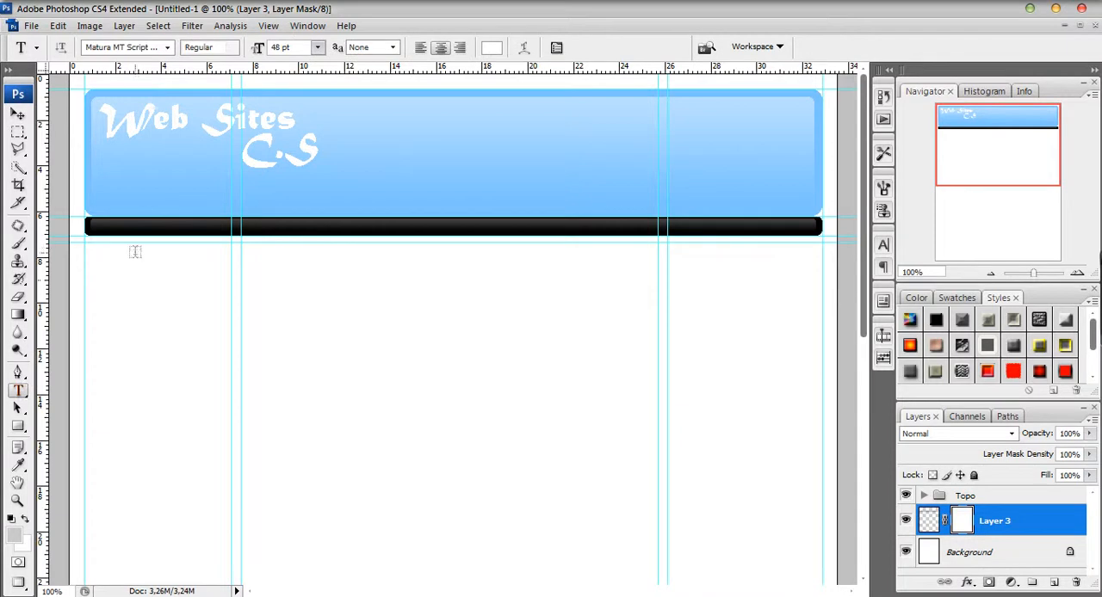
left_click(167, 48)
left_click_drag(330, 328, 328, 424)
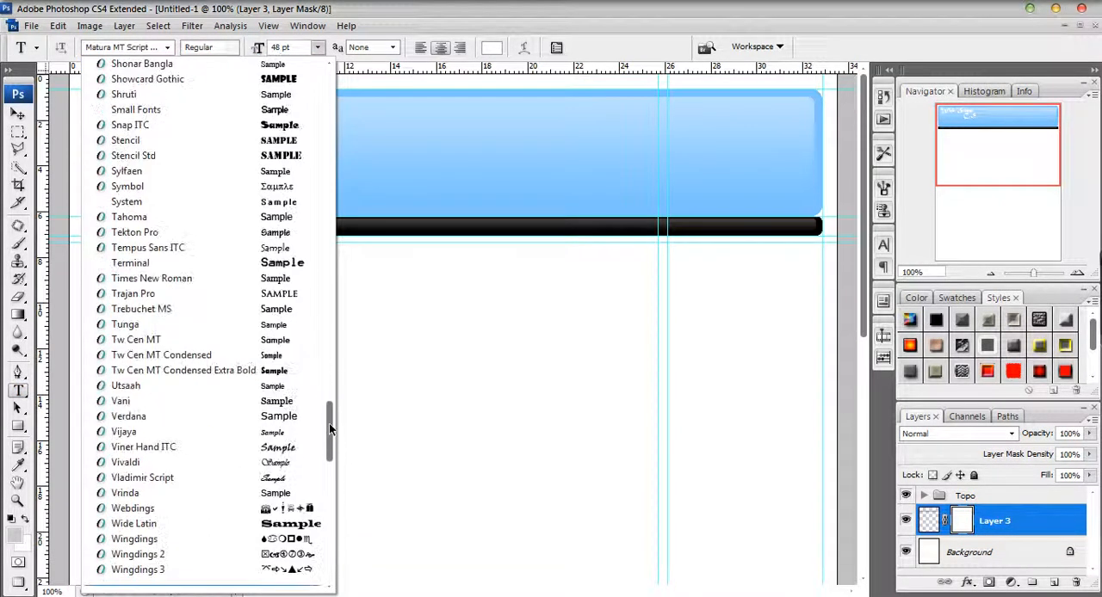
left_click(229, 308)
left_click(323, 311)
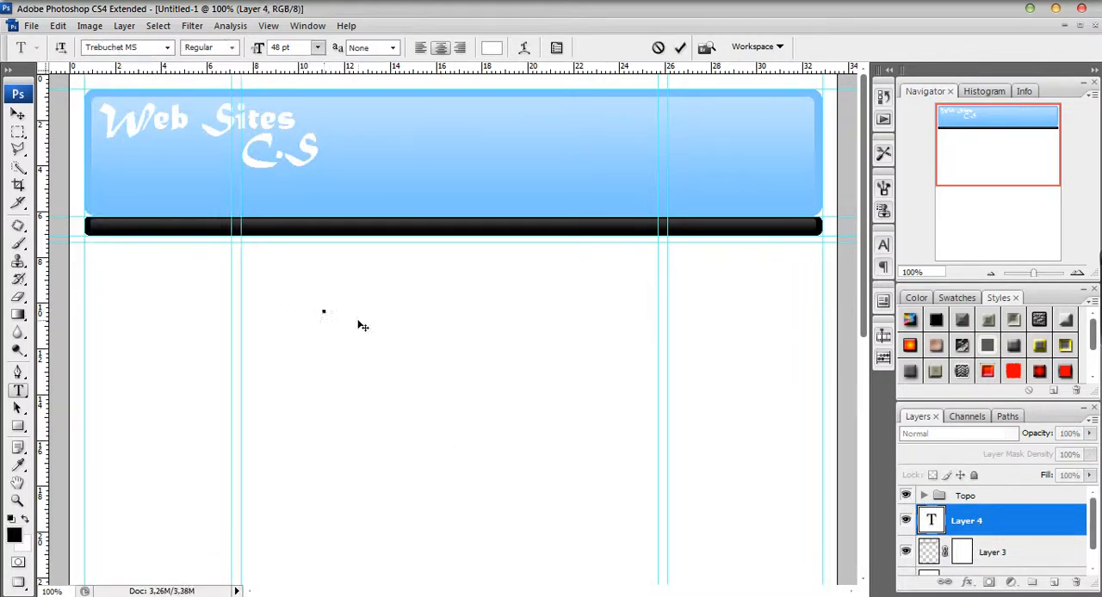
type("I")
left_click(492, 47)
left_click_drag(756, 231, 665, 422)
left_click_drag(773, 203, 646, 101)
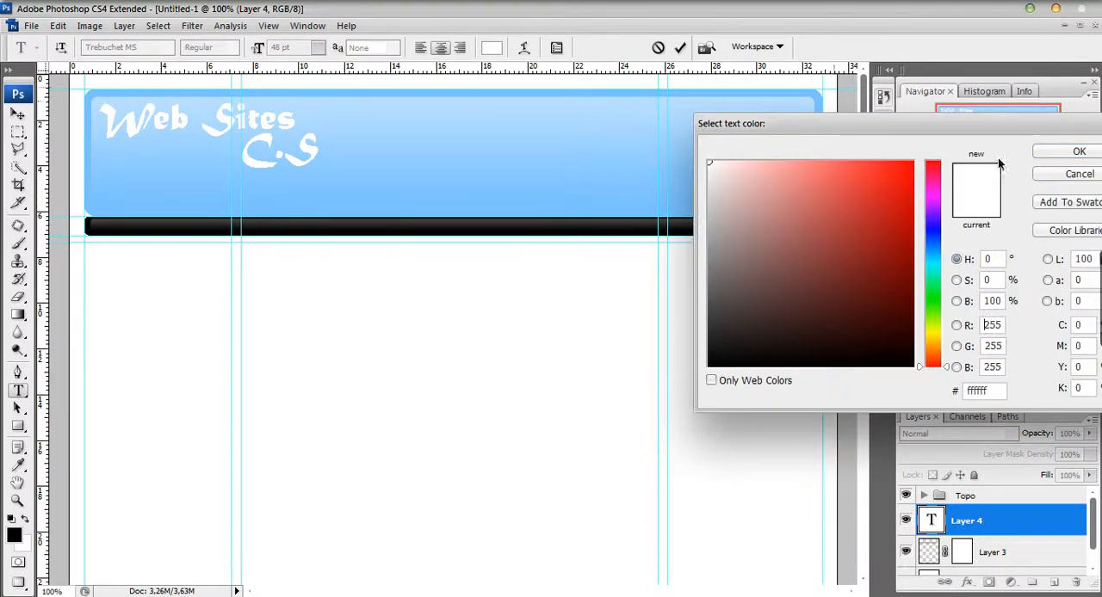
left_click(1079, 151)
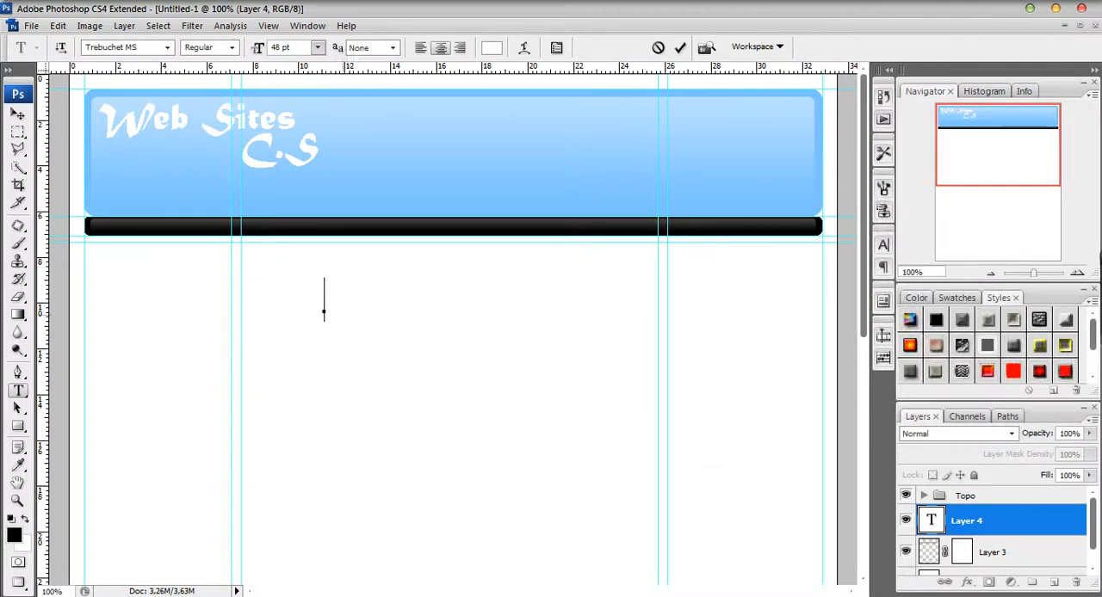
Move the new text's start point into the black bar, set the size to 18 pt, and enter "Inicio".
left_click_drag(362, 411, 359, 342)
left_click(316, 50)
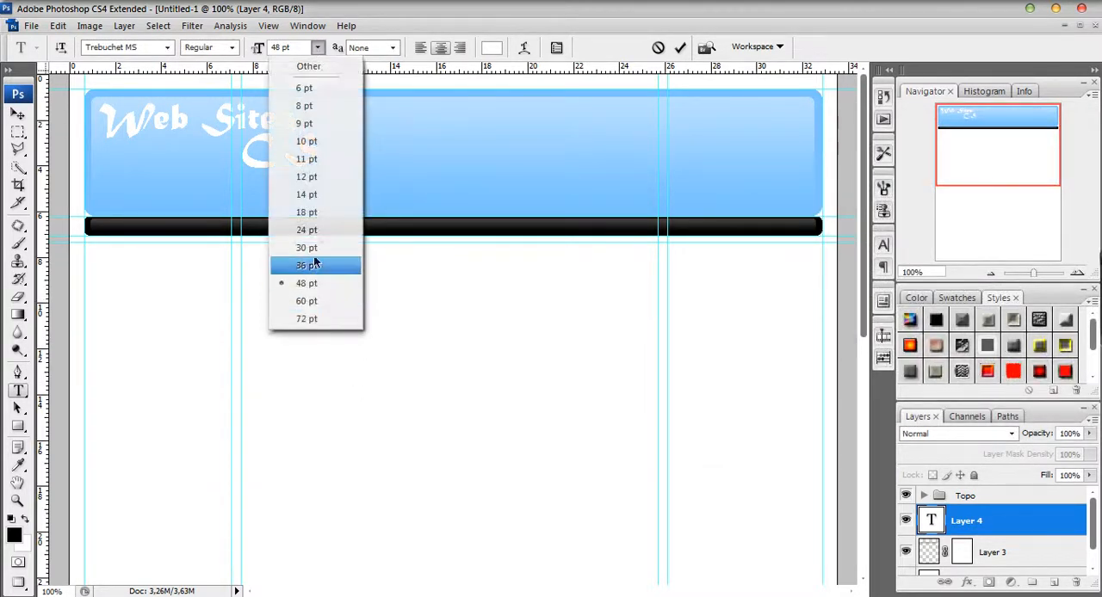
left_click(348, 265)
left_click(316, 48)
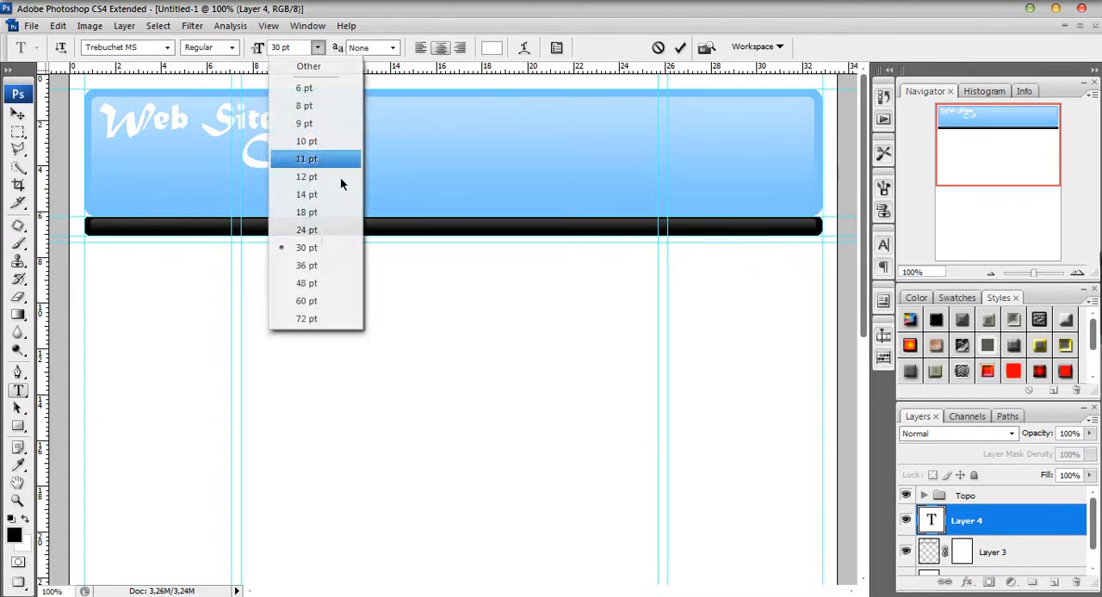
left_click(340, 228)
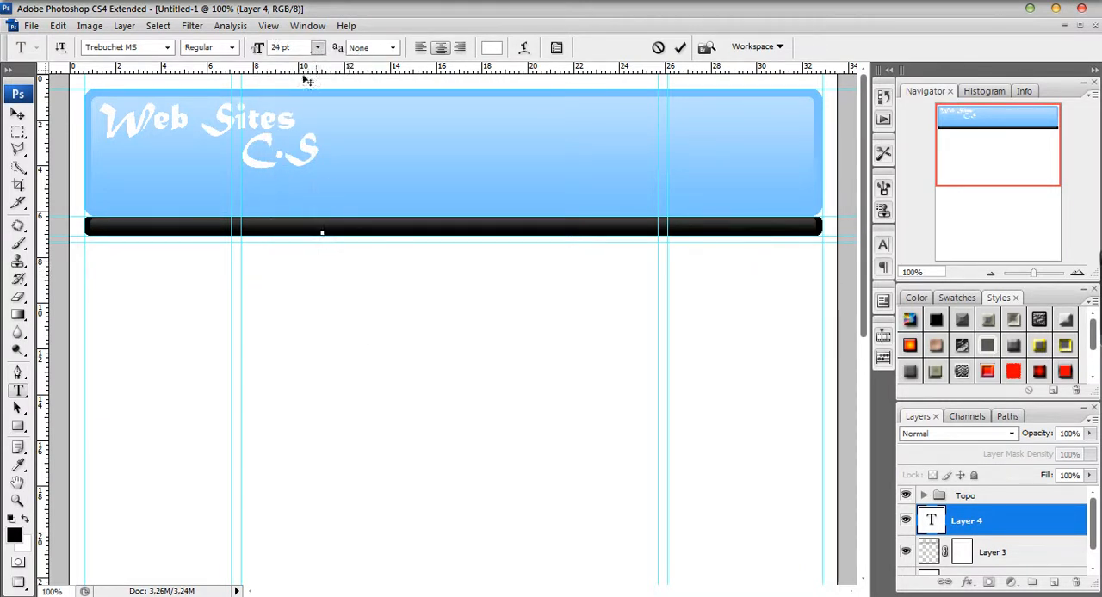
left_click(317, 48)
left_click(340, 212)
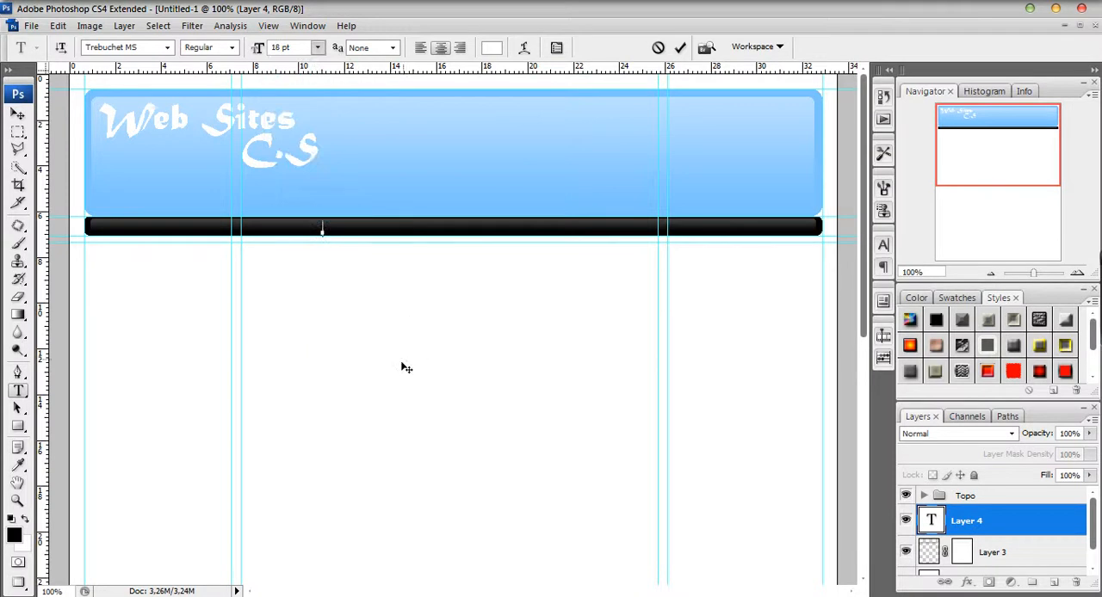
type("Inicio")
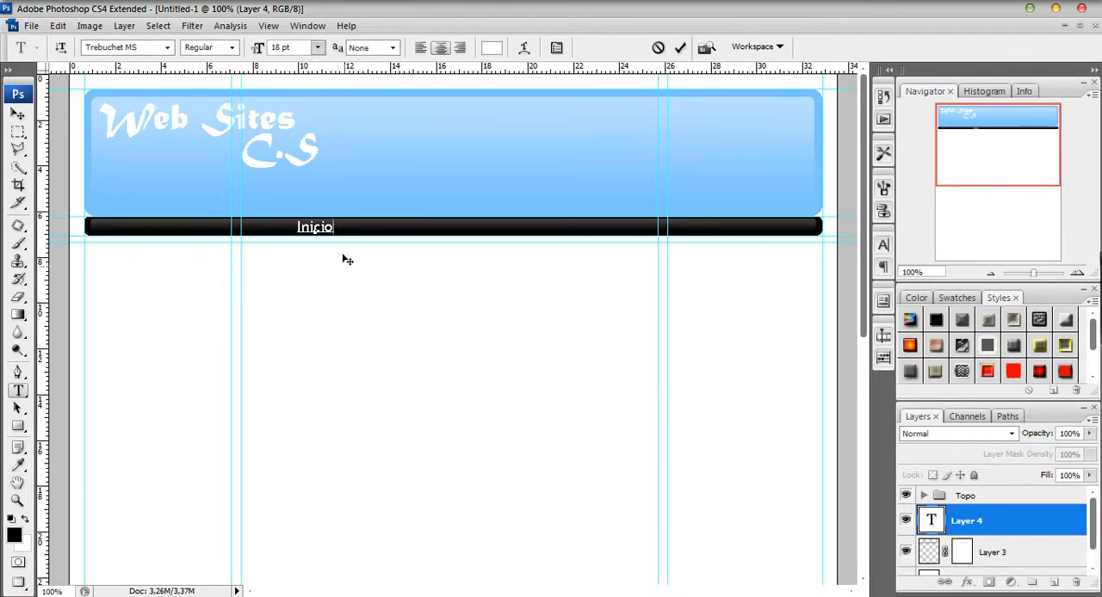
Set the word "Inicio" to the Bold font style.
left_click_drag(335, 222, 290, 244)
left_click(340, 224)
left_click(231, 47)
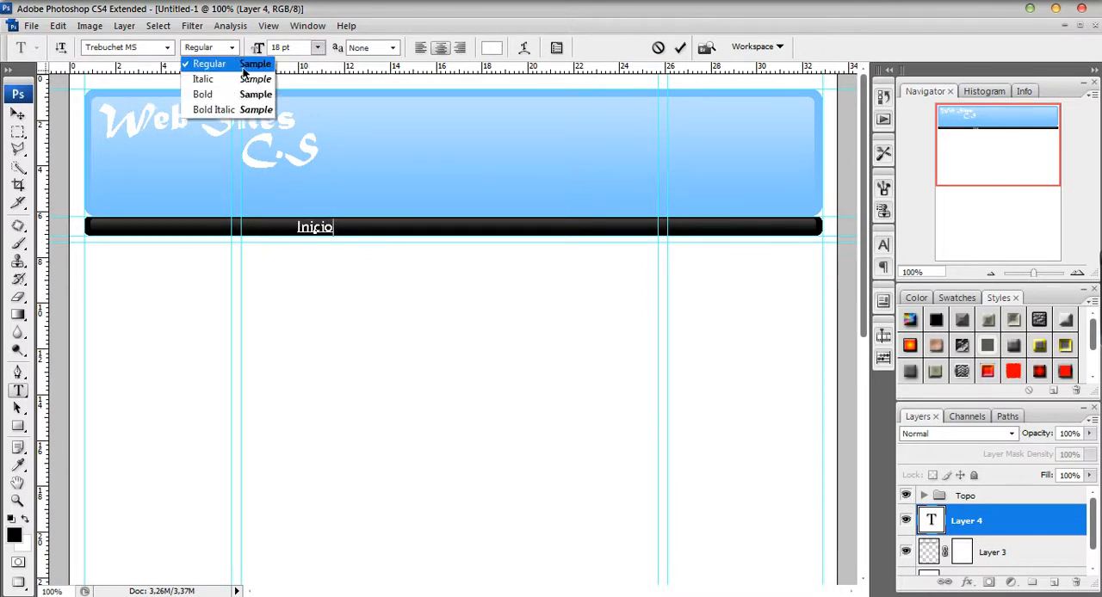
left_click(206, 91)
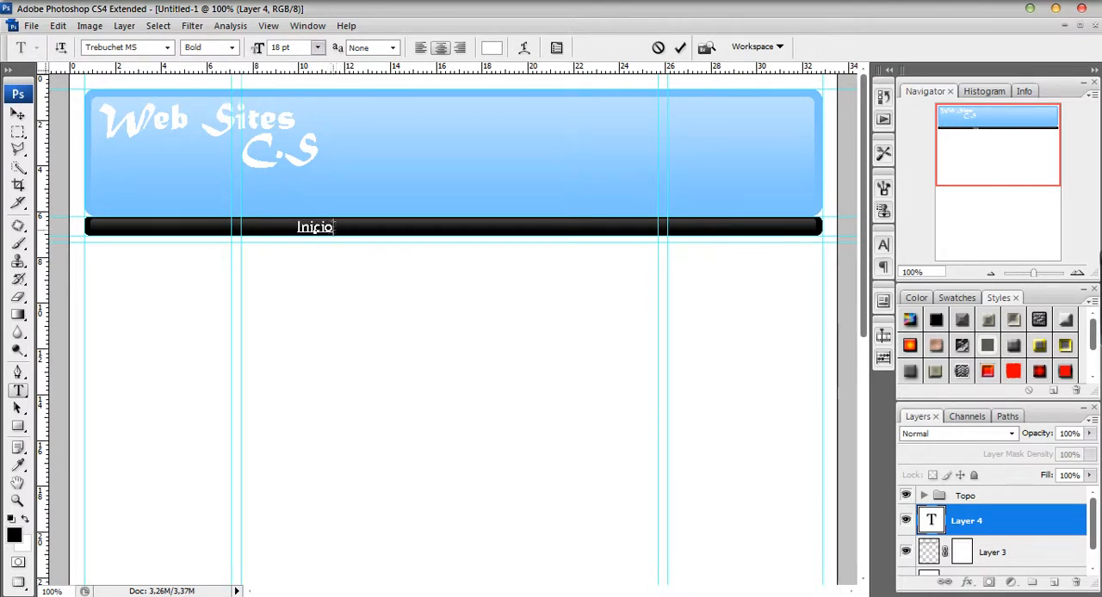
left_click_drag(334, 227, 296, 231)
left_click(233, 48)
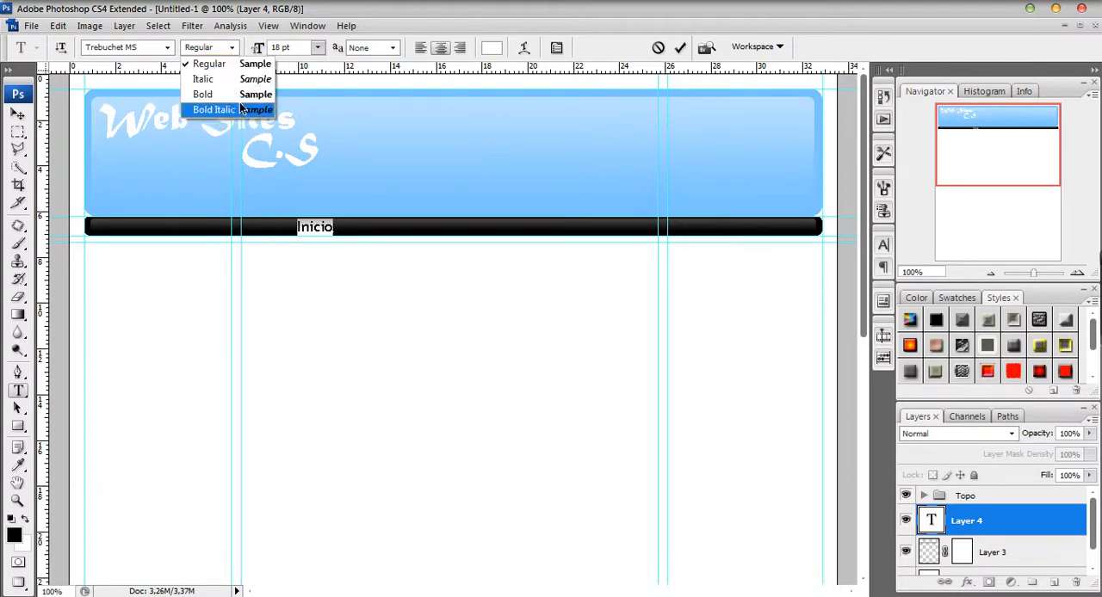
left_click(243, 92)
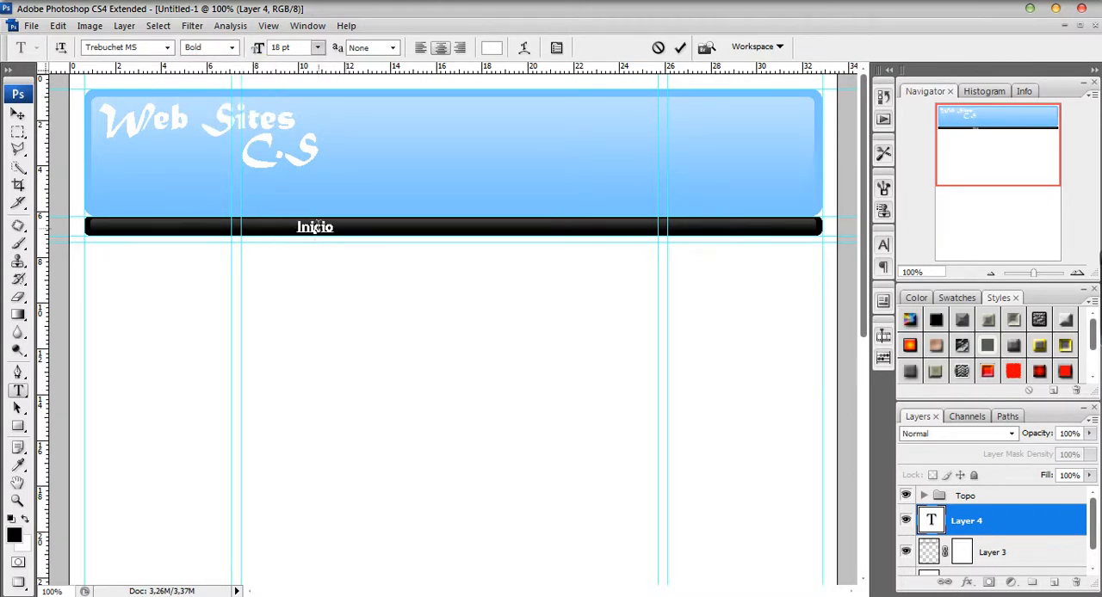
Place the "Inicio" text at the black bar's left end and change its alignment to left.
left_click_drag(381, 336, 179, 336)
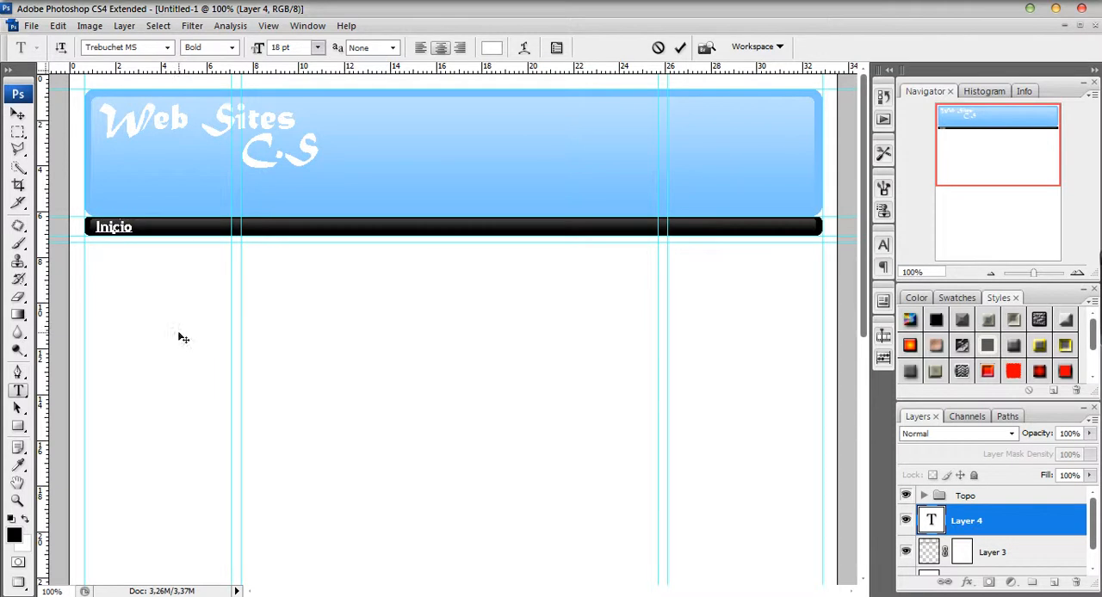
left_click(1017, 527)
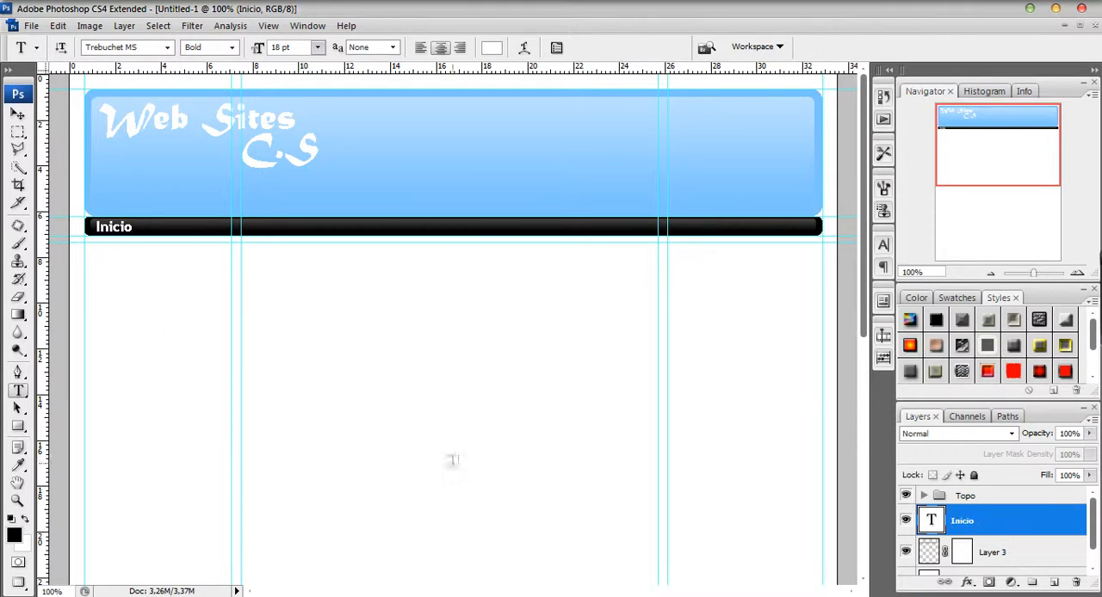
left_click(114, 227)
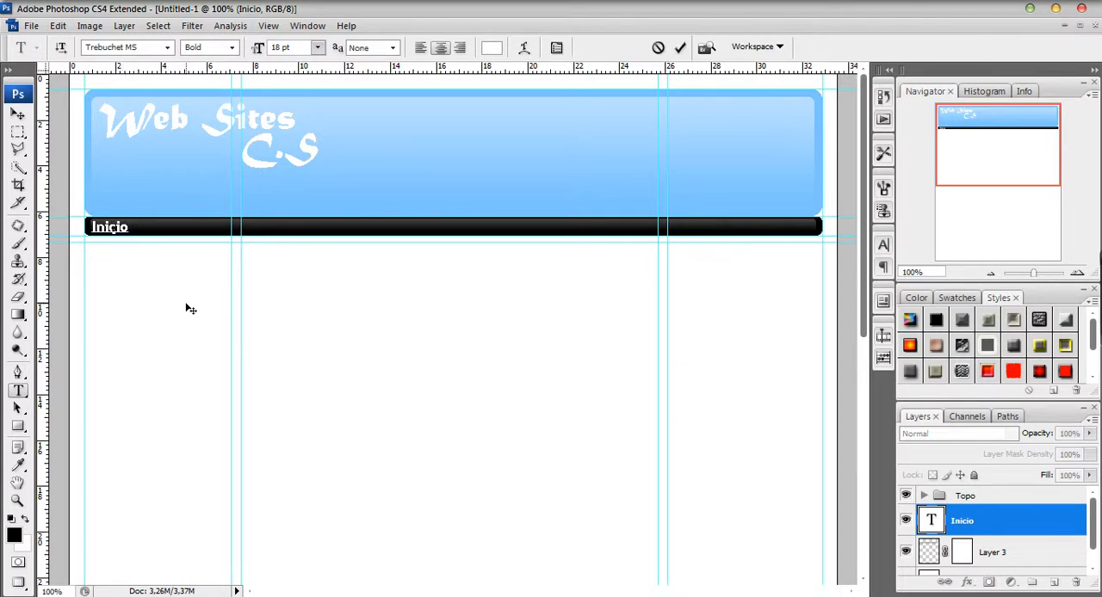
left_click(421, 47)
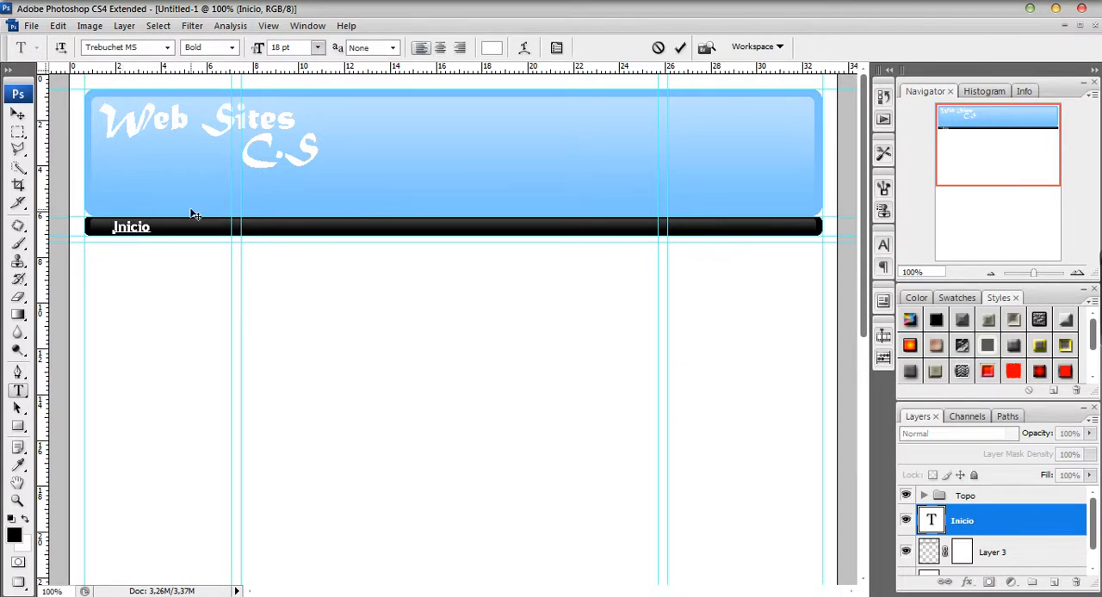
left_click_drag(167, 317, 147, 318)
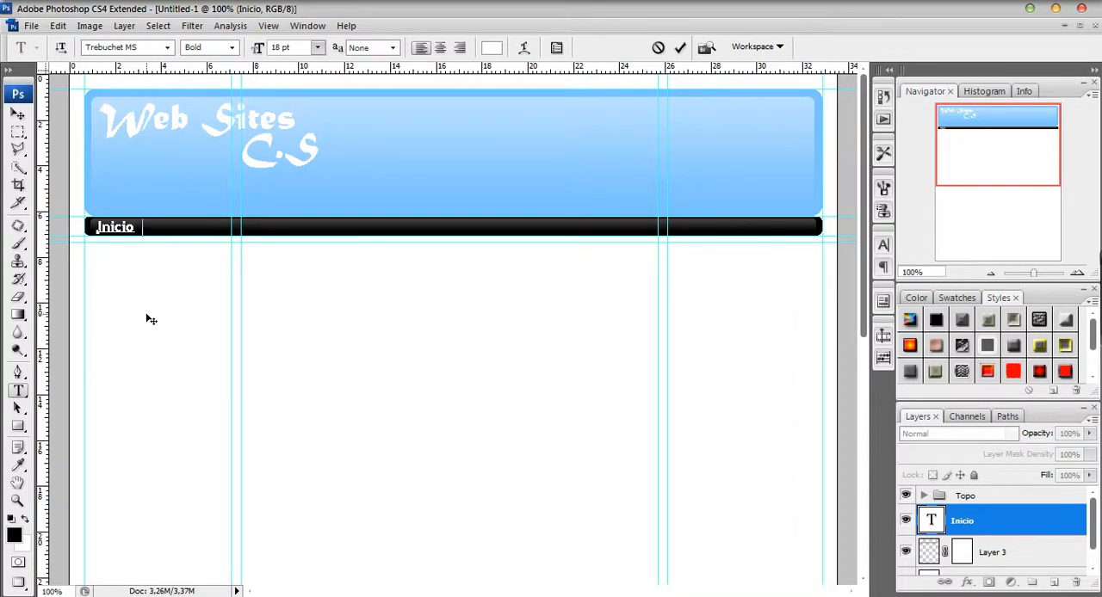
Extend the menu text after "Inicio" with the entries "Downloads", "Videos" and "Nossos trabalhos".
type("Downloads")
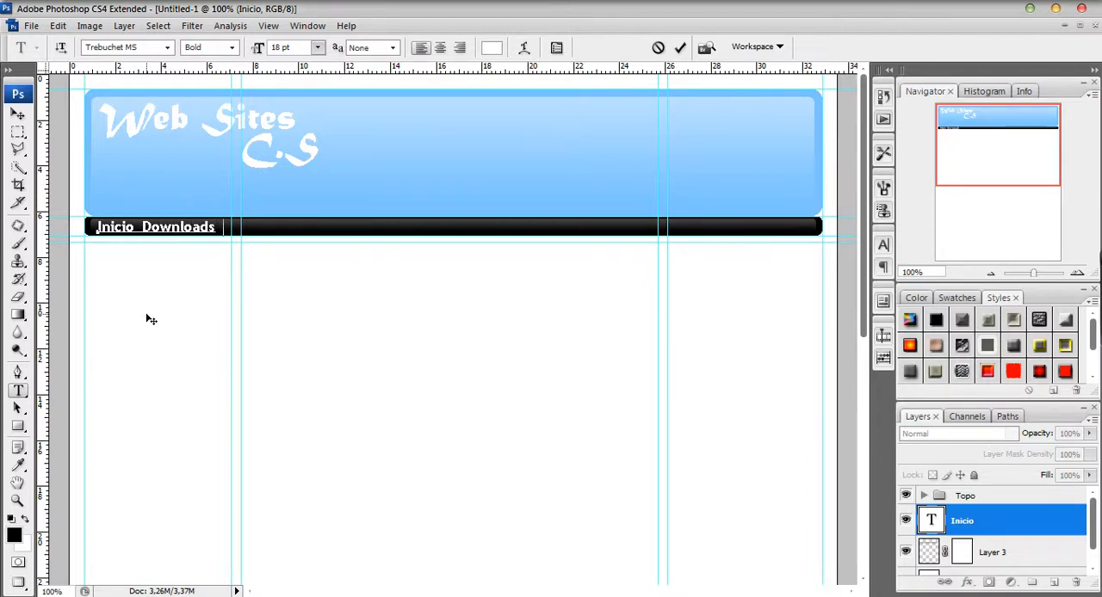
type(" Video")
type("s Traba")
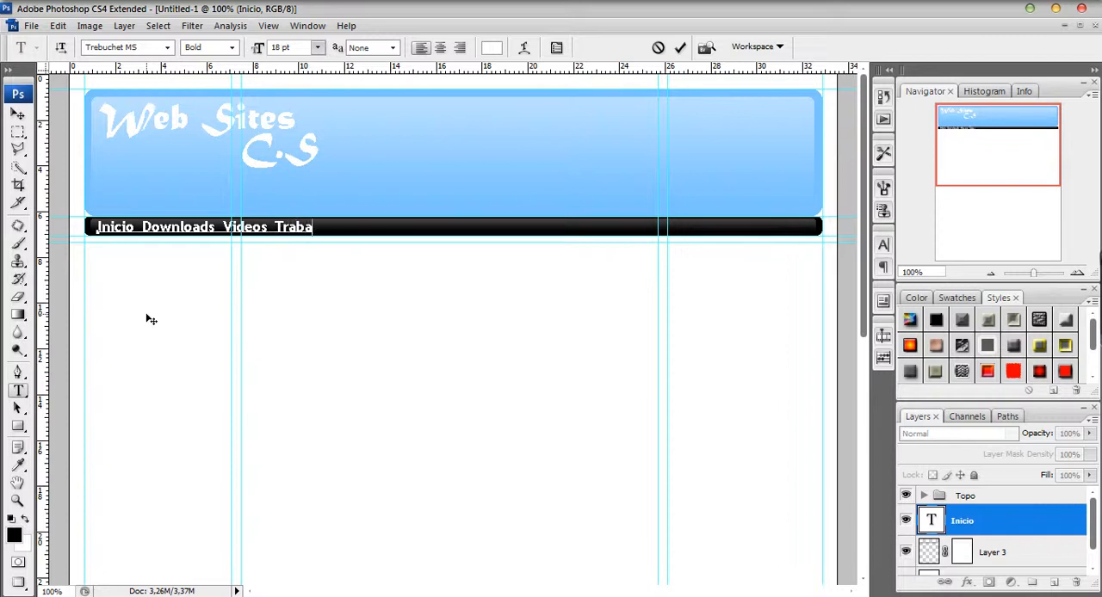
key("BackSpace")
key("BackSpace")
key("BackSpace")
key("BackSpace")
key("BackSpace")
type("Nosos")
key("BackSpace")
type("sos trabalhos")
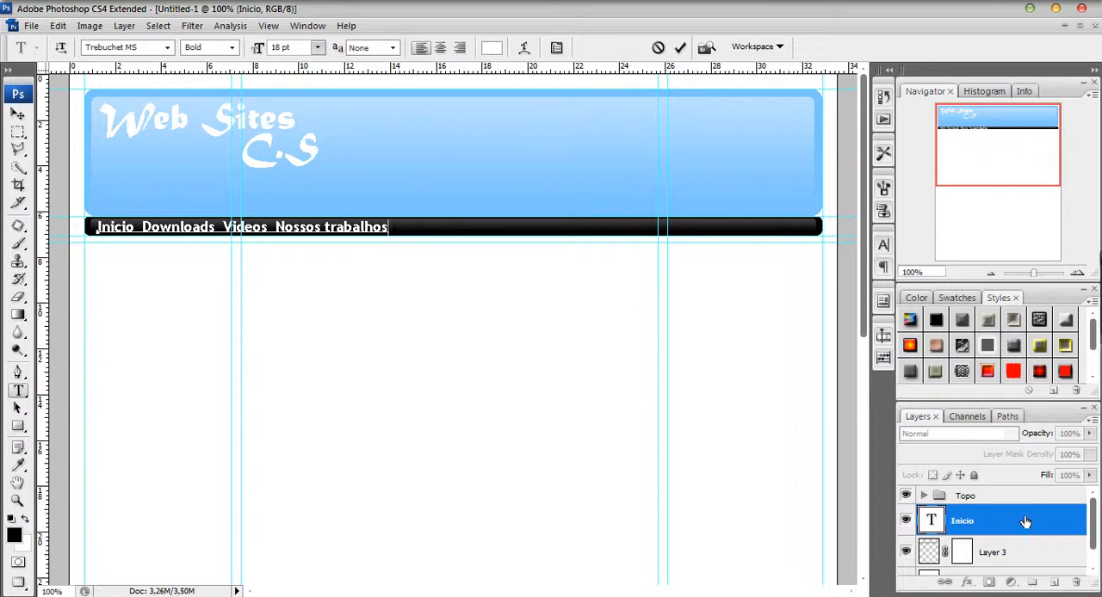
Commit the menu text and create a layer group above it named "Barra de tarefas".
left_click(1021, 525)
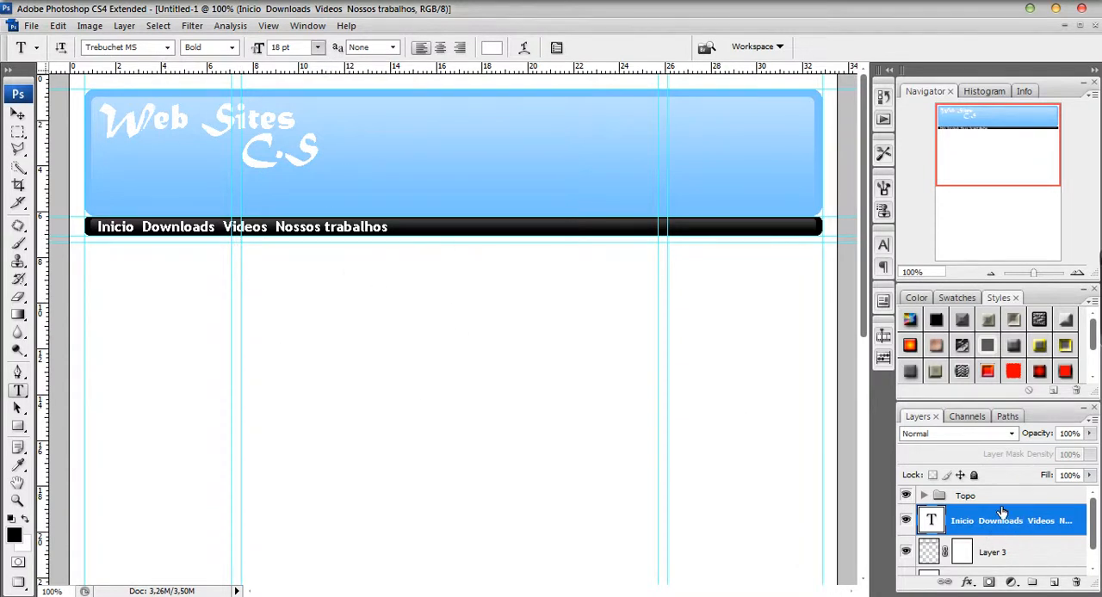
left_click_drag(1093, 520, 1095, 497)
left_click(1032, 583)
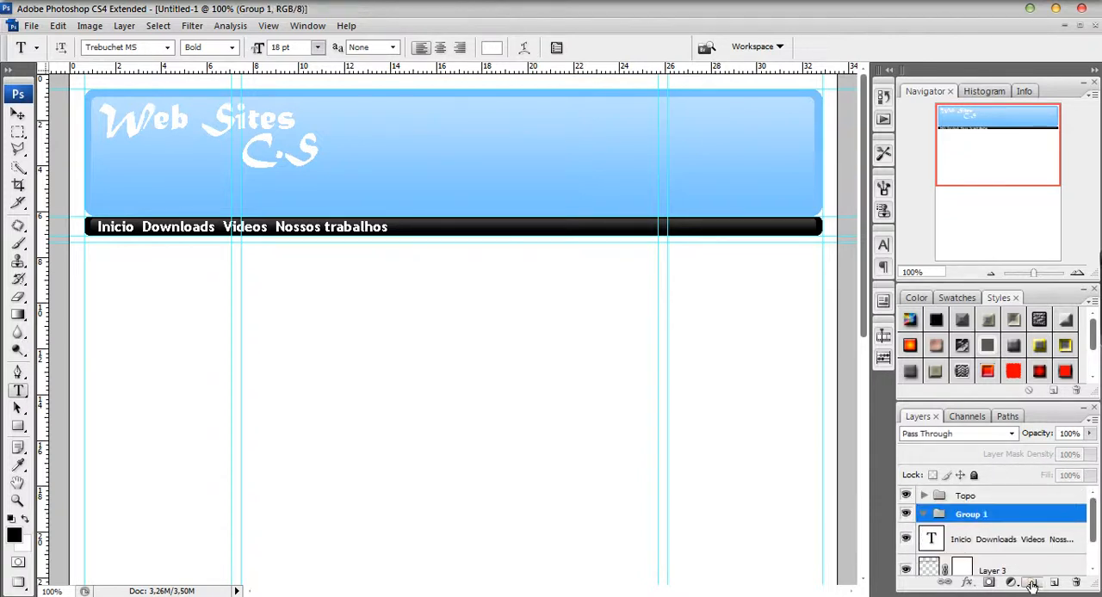
double_click(970, 515)
type("Bas")
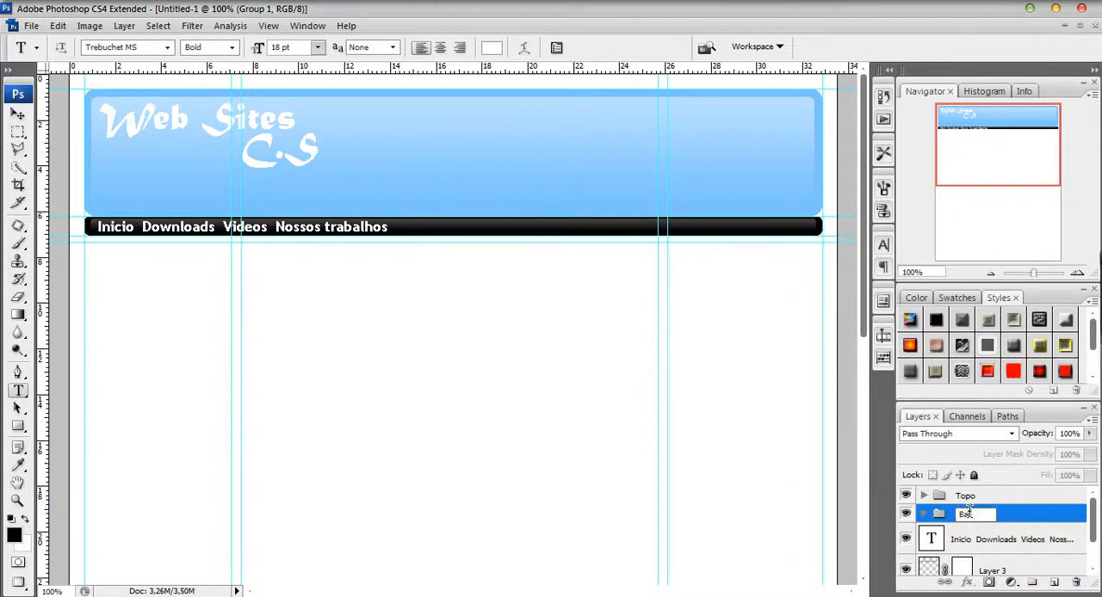
type("ra de tarefas")
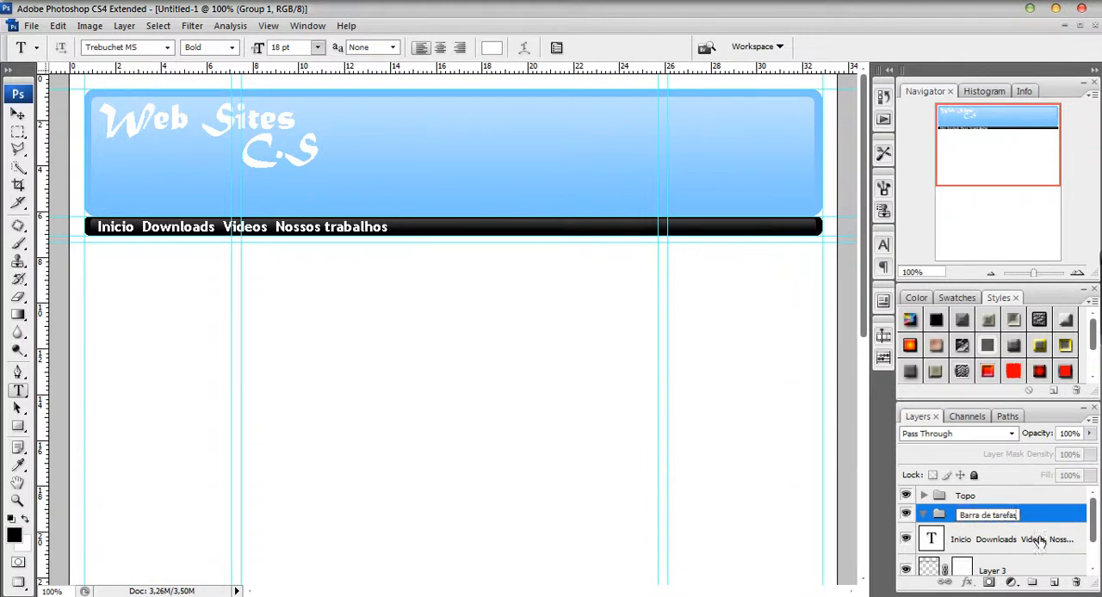
Move the menu text layer and Layer 3 into the "Barra de tarefas" group, collapse it, and leave that group selected.
left_click(1042, 543)
left_click_drag(1095, 521, 1095, 546)
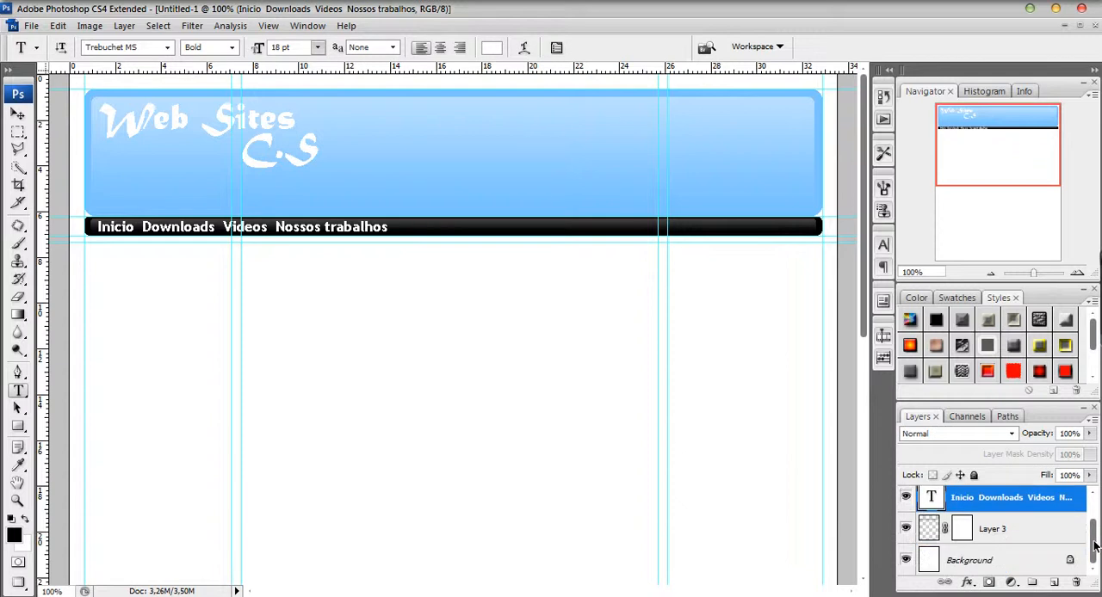
left_click(1037, 526, "shift")
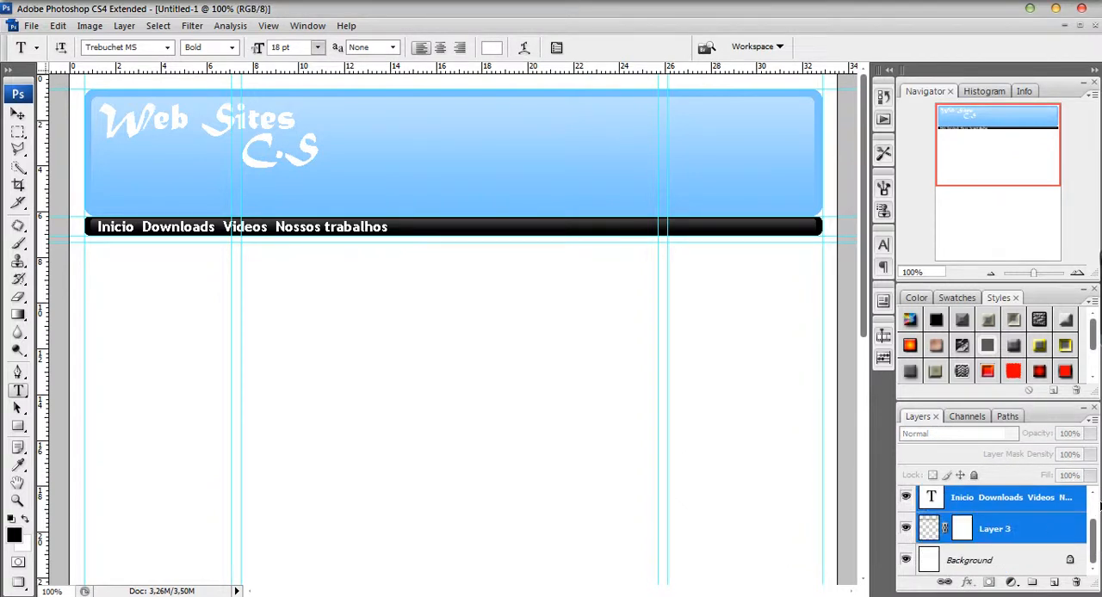
scroll(1094, 538, "up", 2)
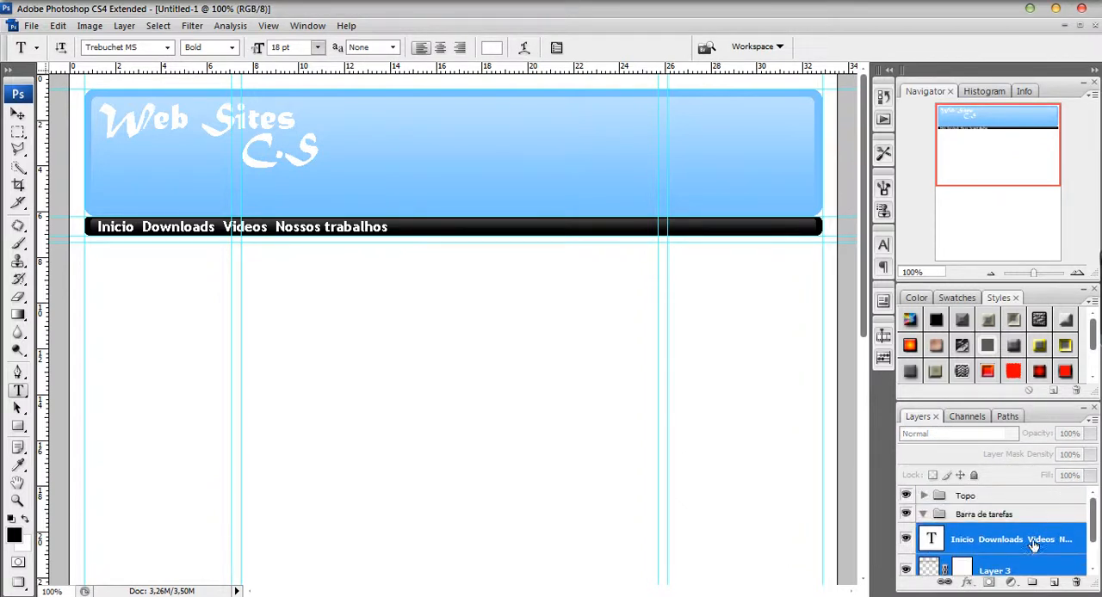
left_click(924, 515)
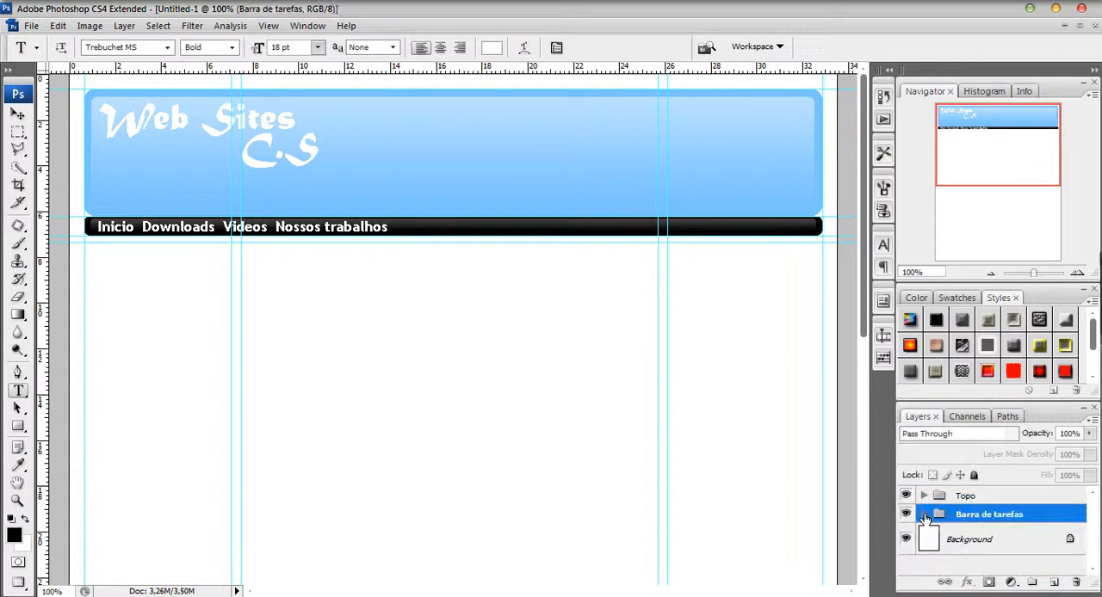
left_click(967, 495)
left_click(995, 515)
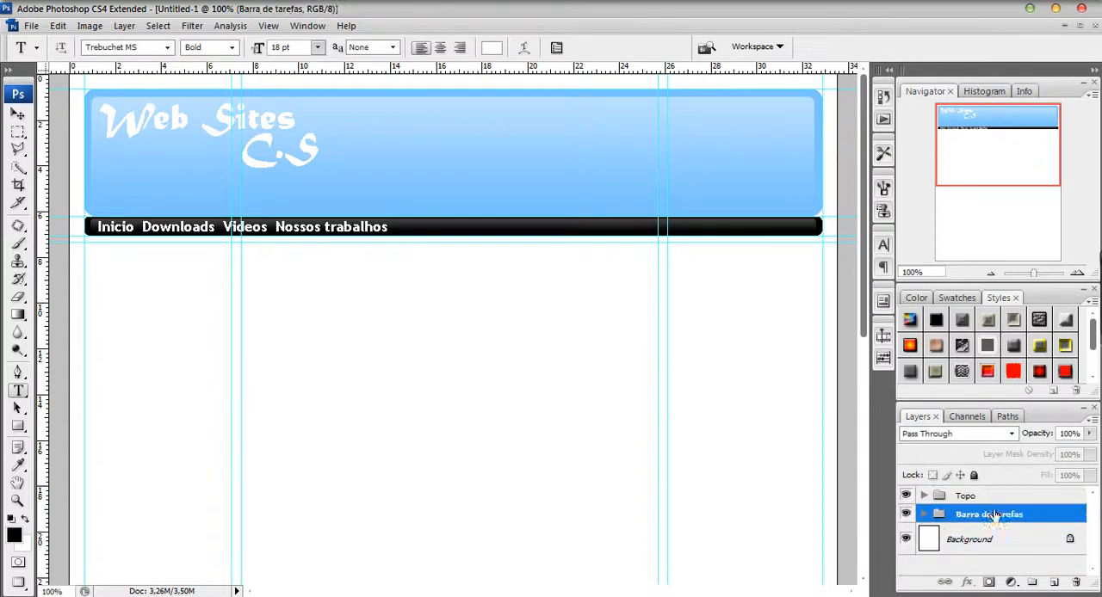